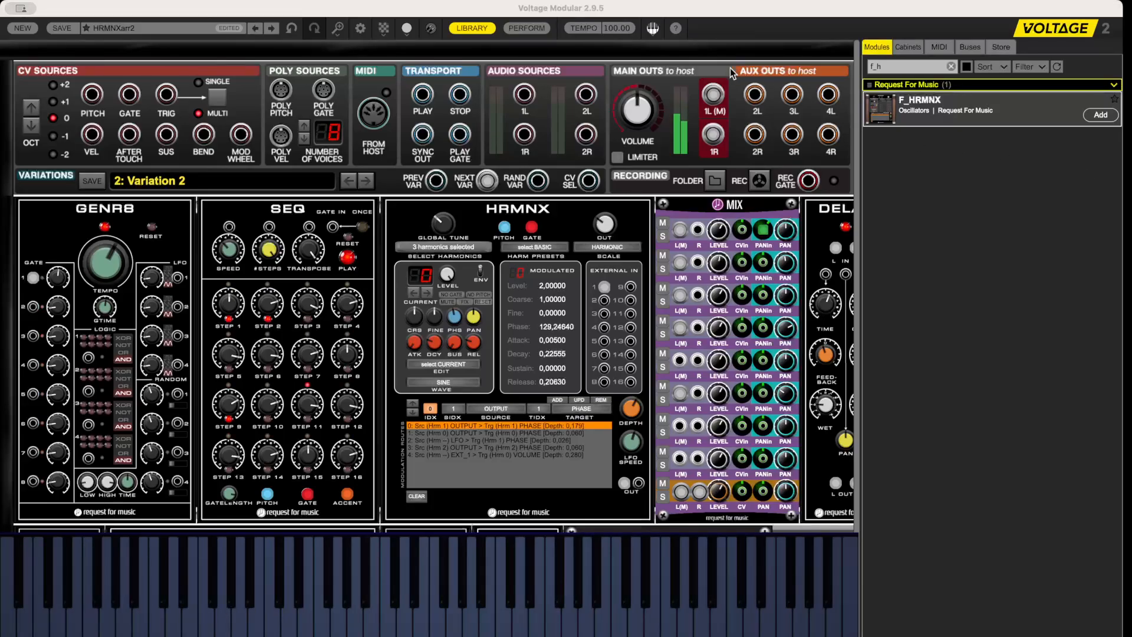
# Examine the complete example patch, including the modules in both cabinet rows
pyautogui.click(696, 30)
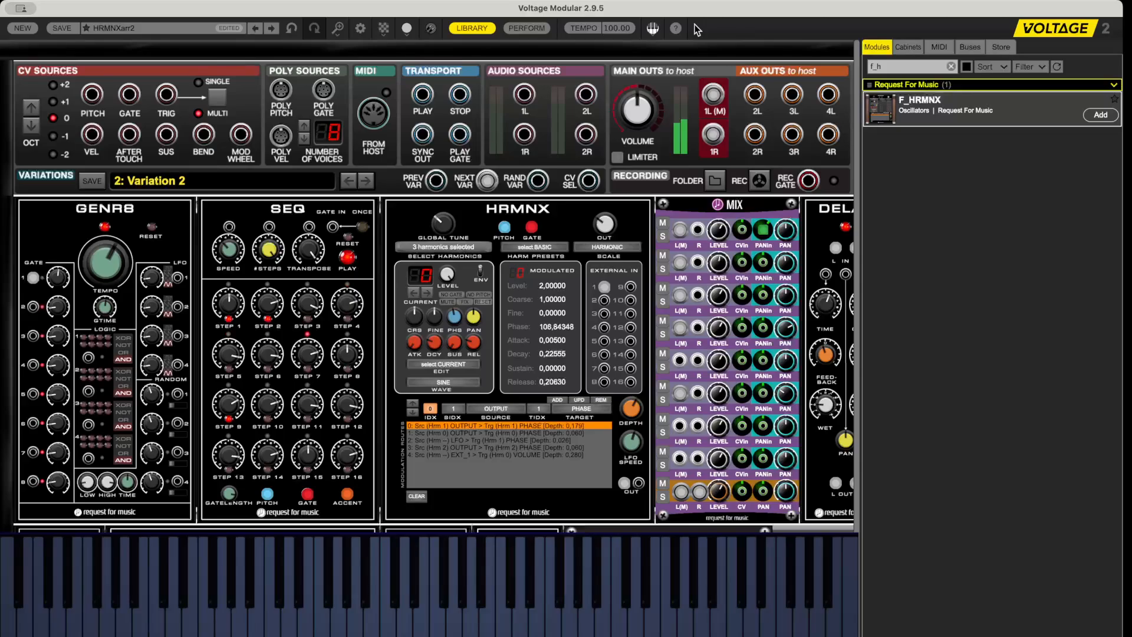
pyautogui.press('super+minus')
pyautogui.press('super+minus')
pyautogui.press('super+minus')
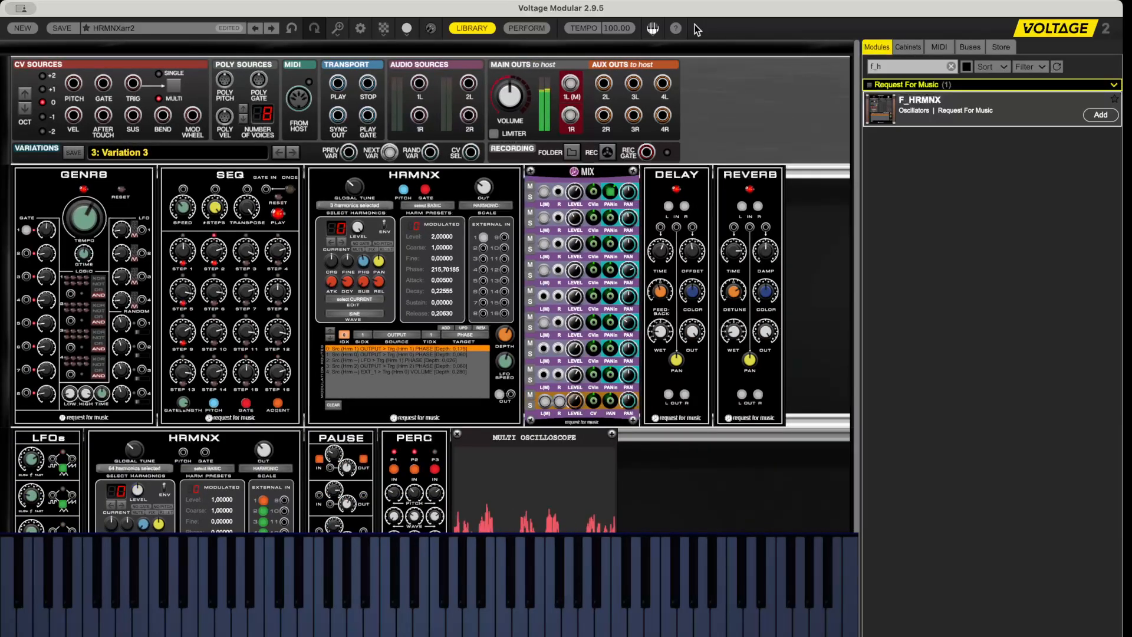
pyautogui.press('super+minus')
pyautogui.press('super+minus')
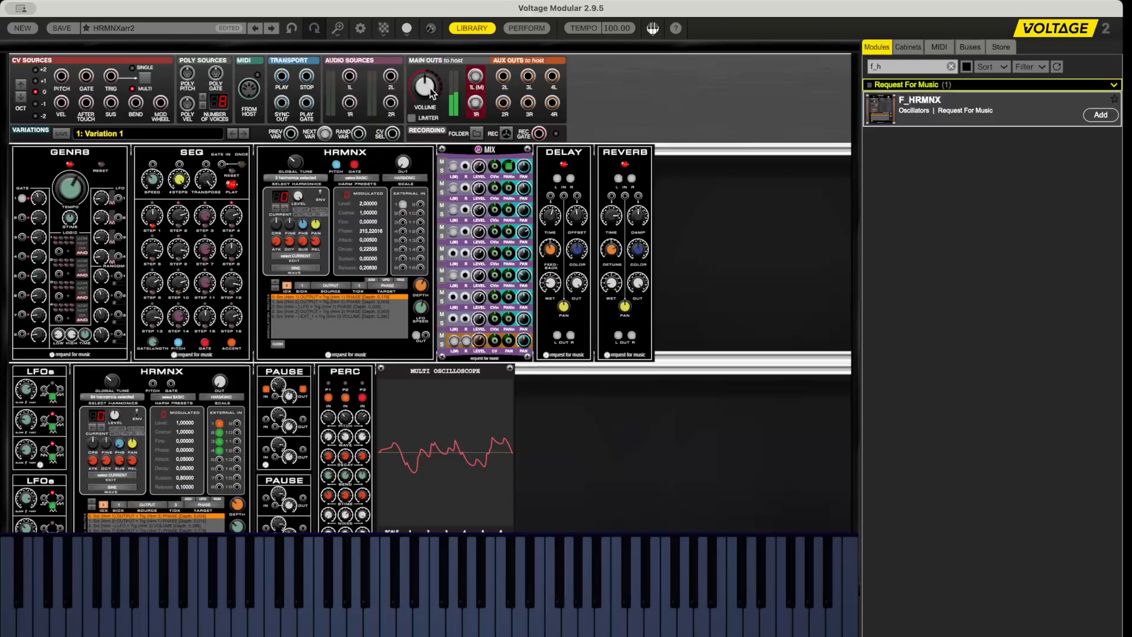
# Turn the example patch's main output volume down and start a new patch, discarding the unsaved changes
pyautogui.moveTo(430, 94); pyautogui.dragTo(432, 176)
pyautogui.click(27, 28)
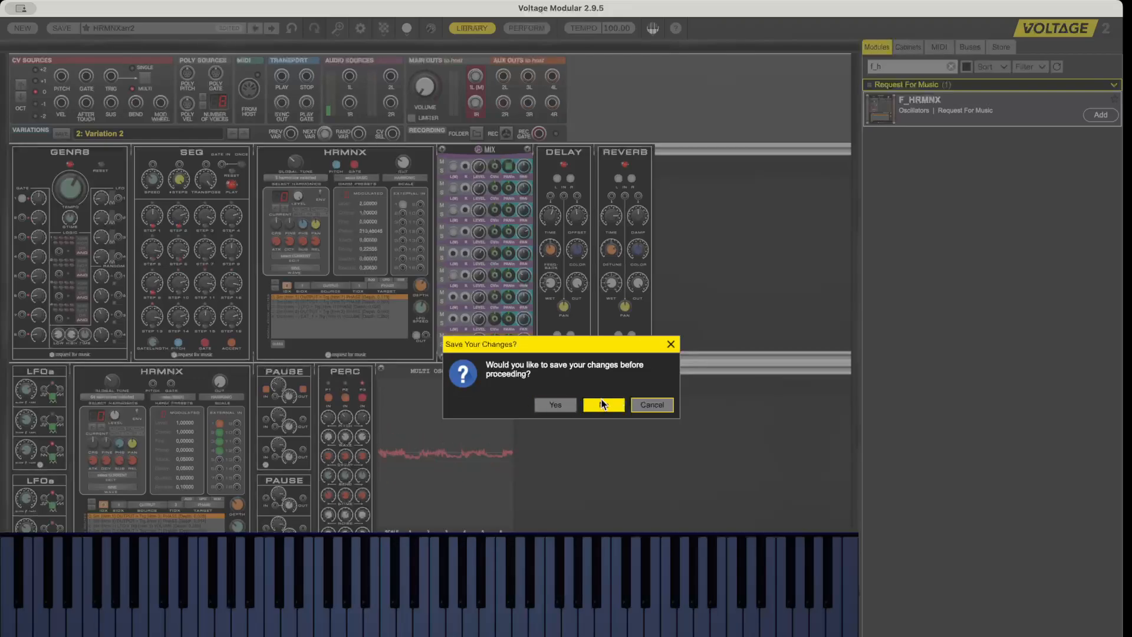
pyautogui.click(607, 405)
# Add the F_HRMNX oscillator module at the start of the empty cabinet
pyautogui.moveTo(880, 109); pyautogui.dragTo(188, 177)
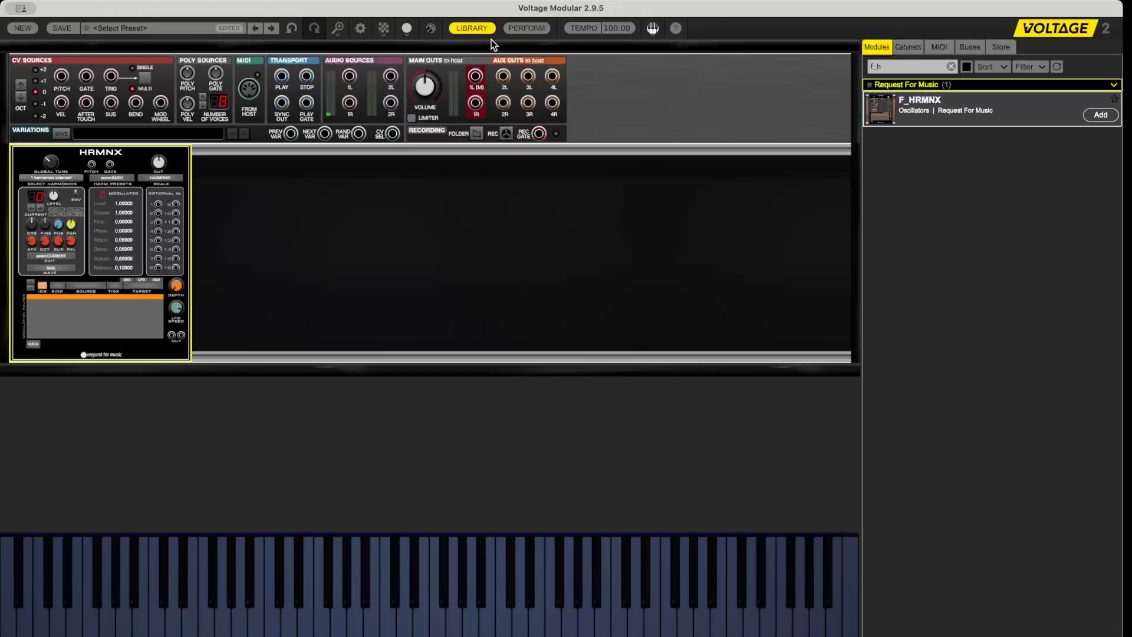
pyautogui.press('super+plus')
pyautogui.press('super+plus')
pyautogui.press('super+plus')
pyautogui.press('super+plus')
pyautogui.press('super+plus')
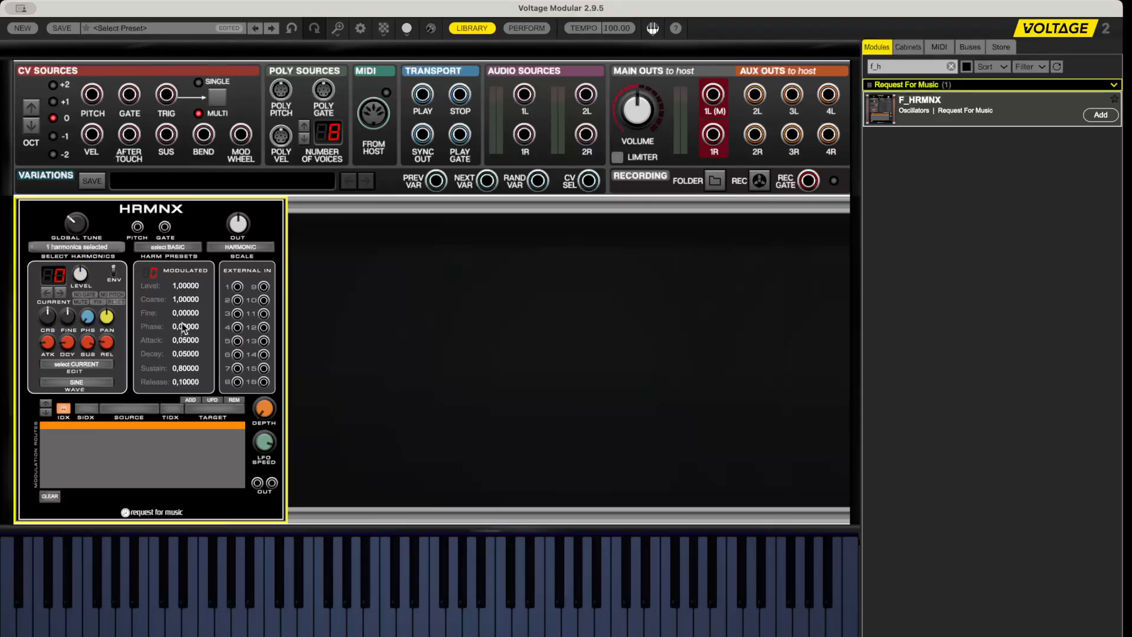
# Patch the HRMNX pitch and gate inputs to the Pitch and Gate CV sources, and its two outputs to main outs 1L and 1R
pyautogui.moveTo(137, 227); pyautogui.dragTo(91, 95)
pyautogui.moveTo(165, 227); pyautogui.dragTo(130, 95)
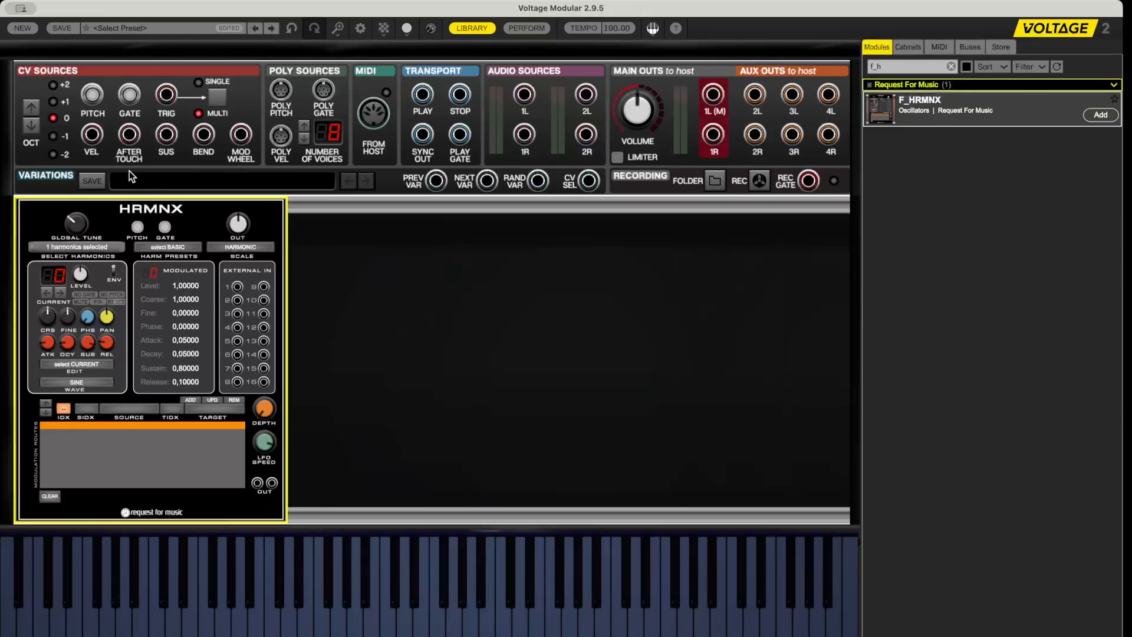
pyautogui.moveTo(257, 482); pyautogui.dragTo(713, 95)
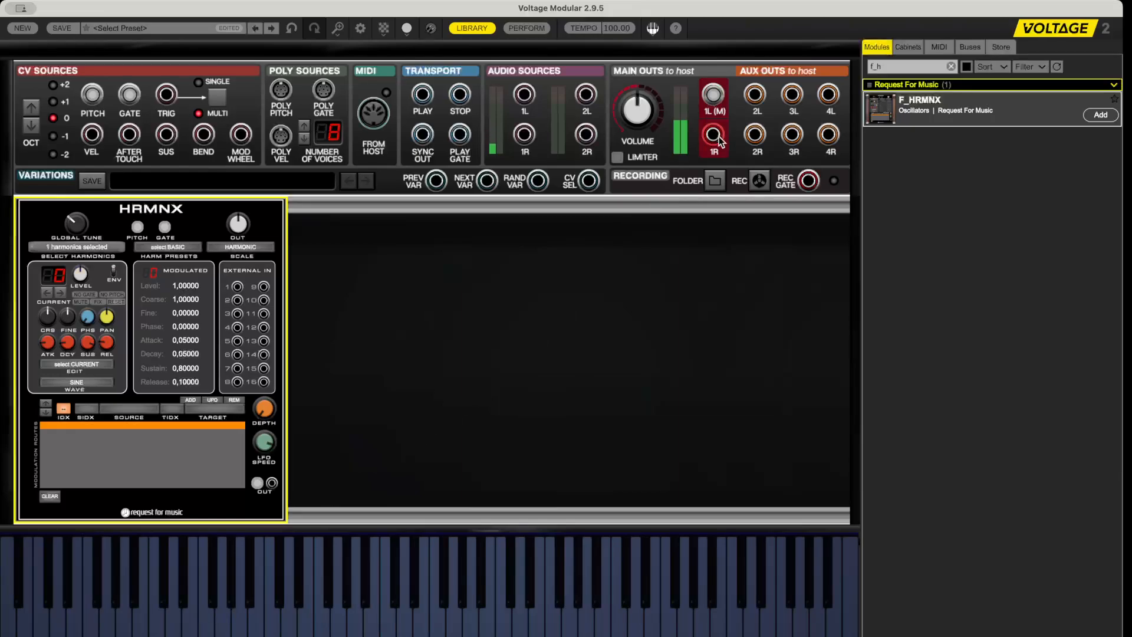
pyautogui.moveTo(712, 135); pyautogui.dragTo(273, 484)
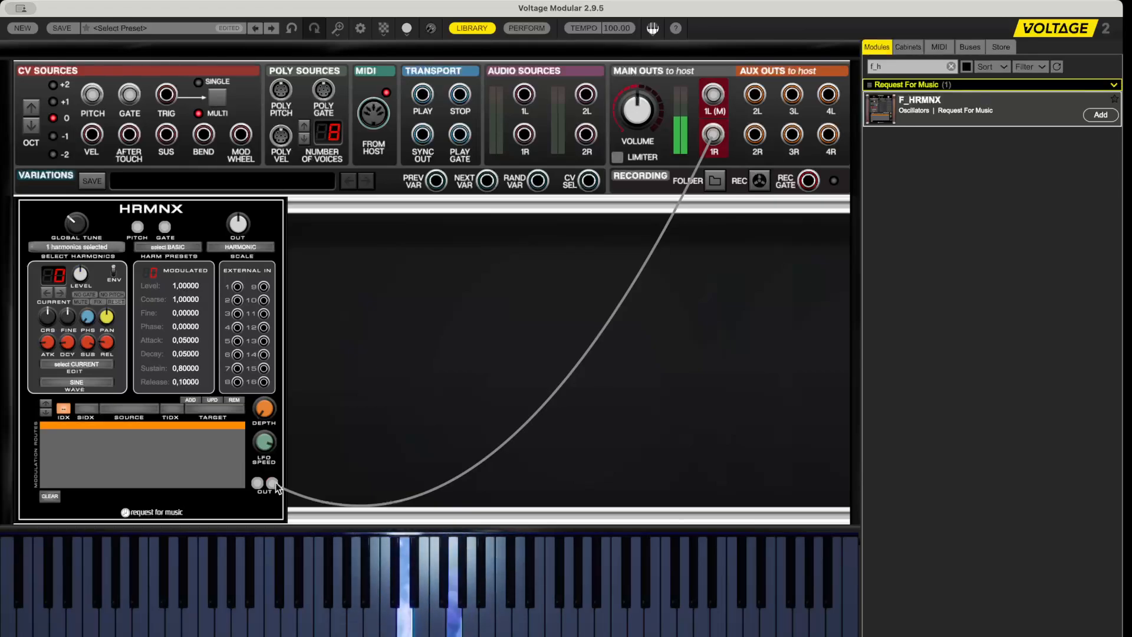
pyautogui.moveTo(273, 484); pyautogui.dragTo(172, 465)
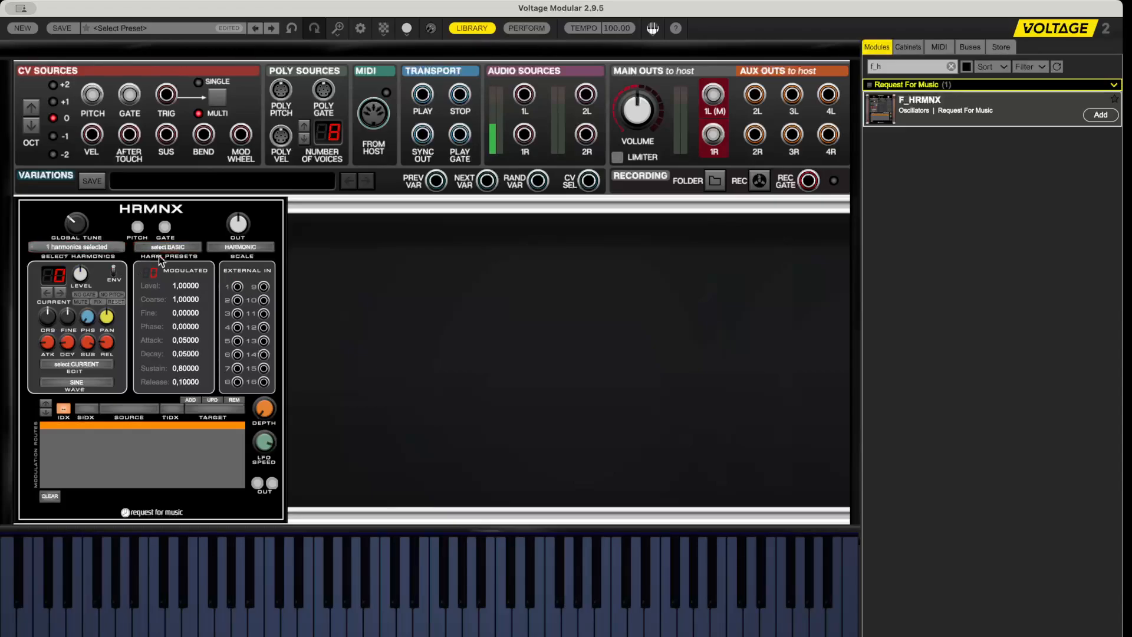
# Select four harmonics on HRMNX, including 0, 1 and 2, and step through them as the current harmonic
pyautogui.click(80, 249)
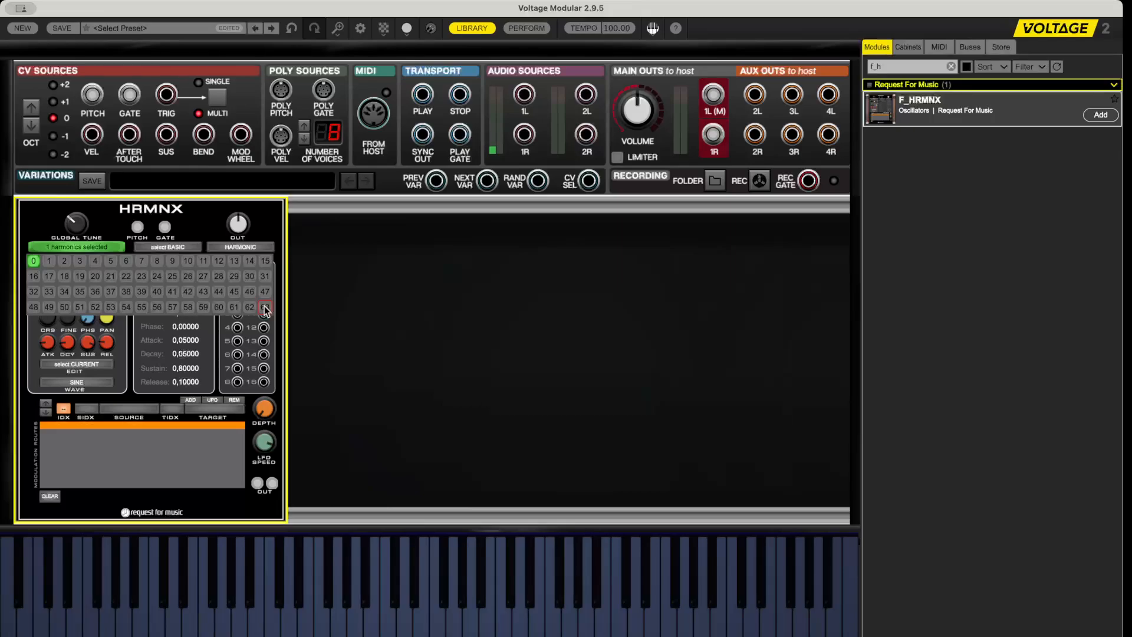
pyautogui.click(93, 247)
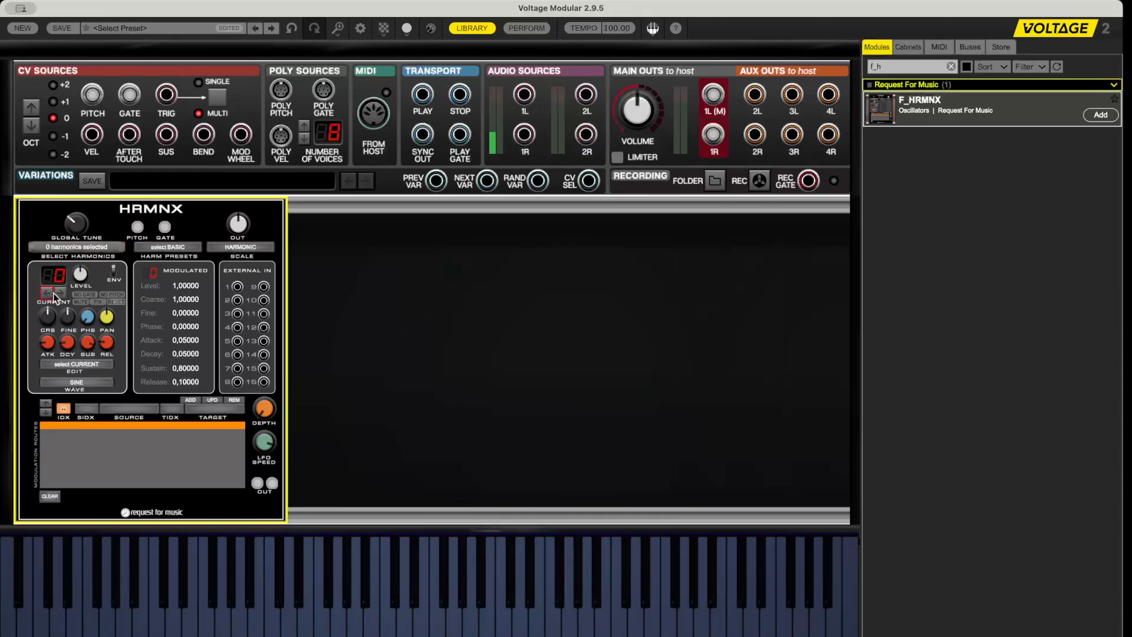
pyautogui.click(76, 247)
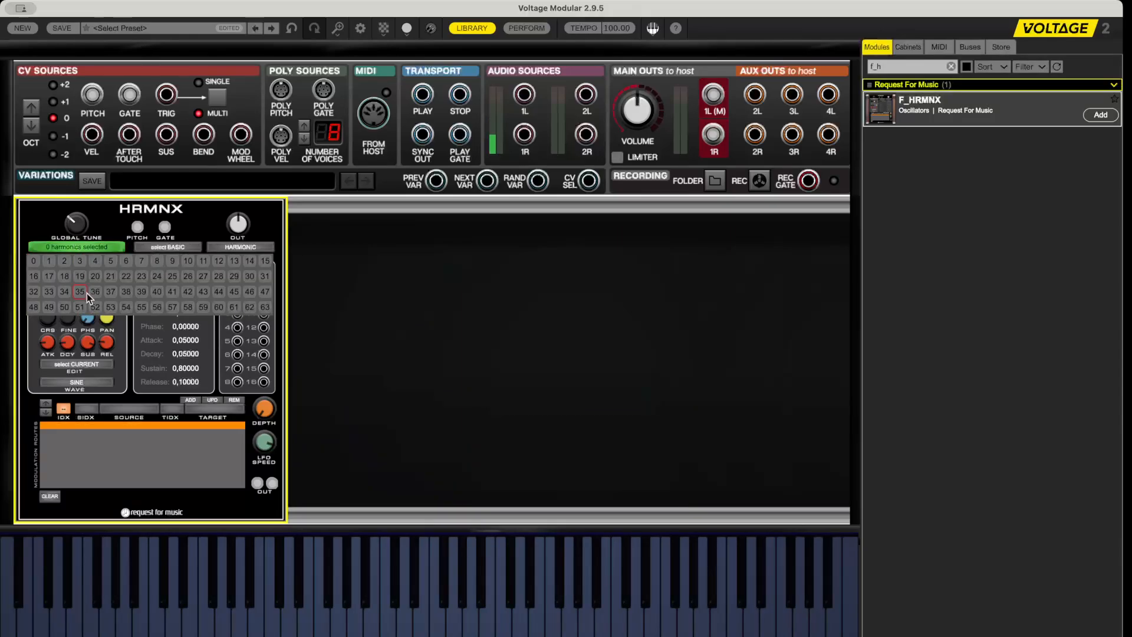
pyautogui.click(35, 261)
pyautogui.click(50, 262)
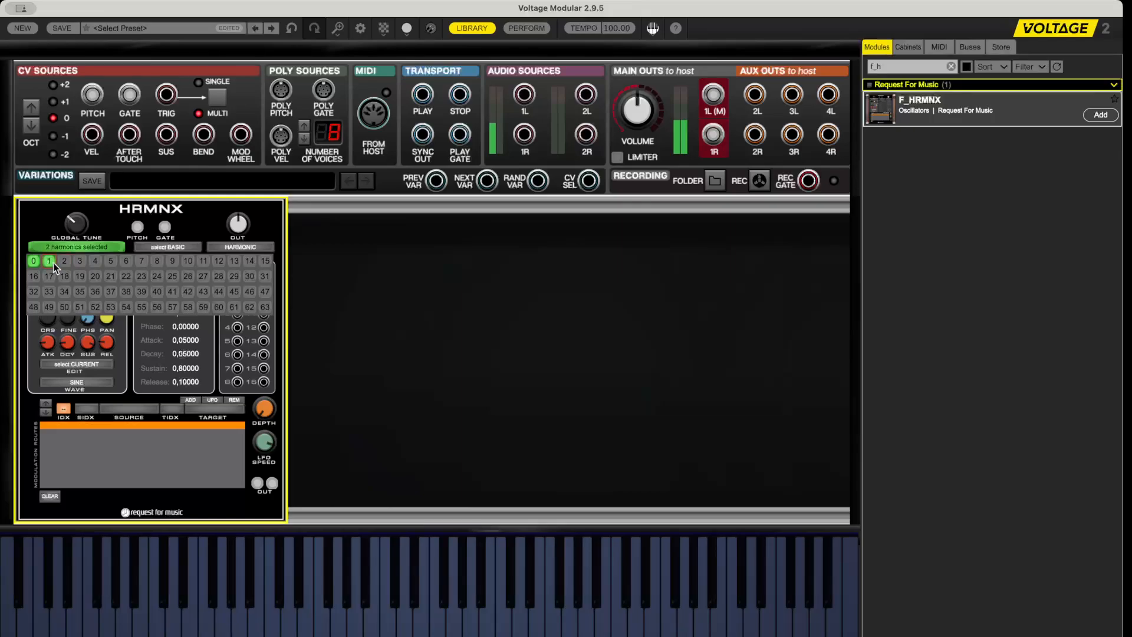
pyautogui.click(65, 261)
pyautogui.click(84, 246)
pyautogui.click(59, 293)
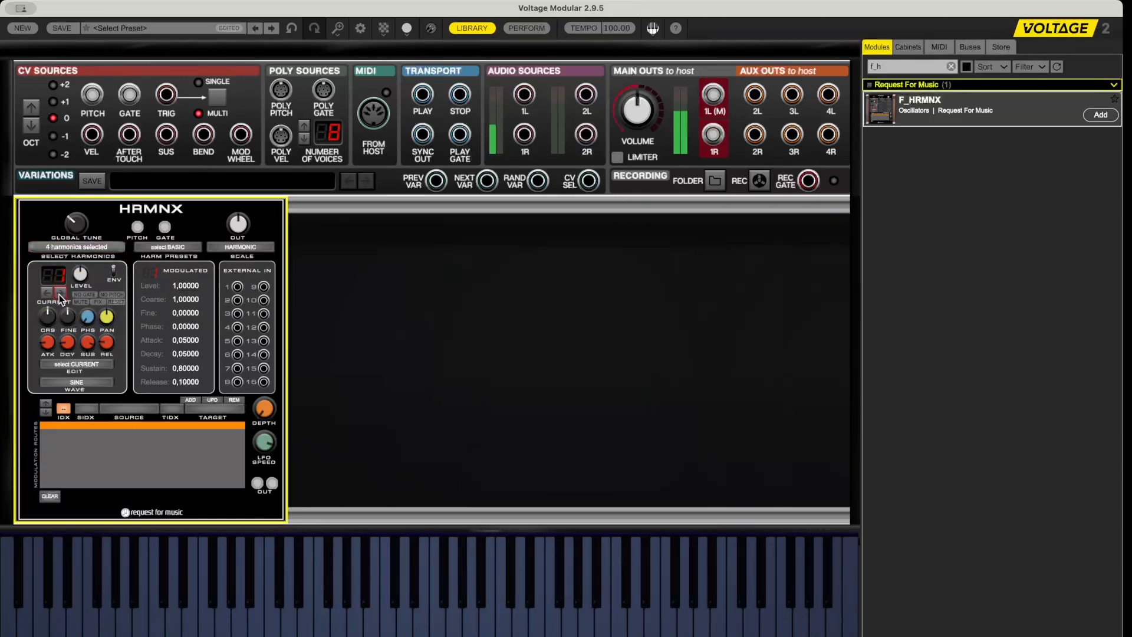
pyautogui.click(47, 297)
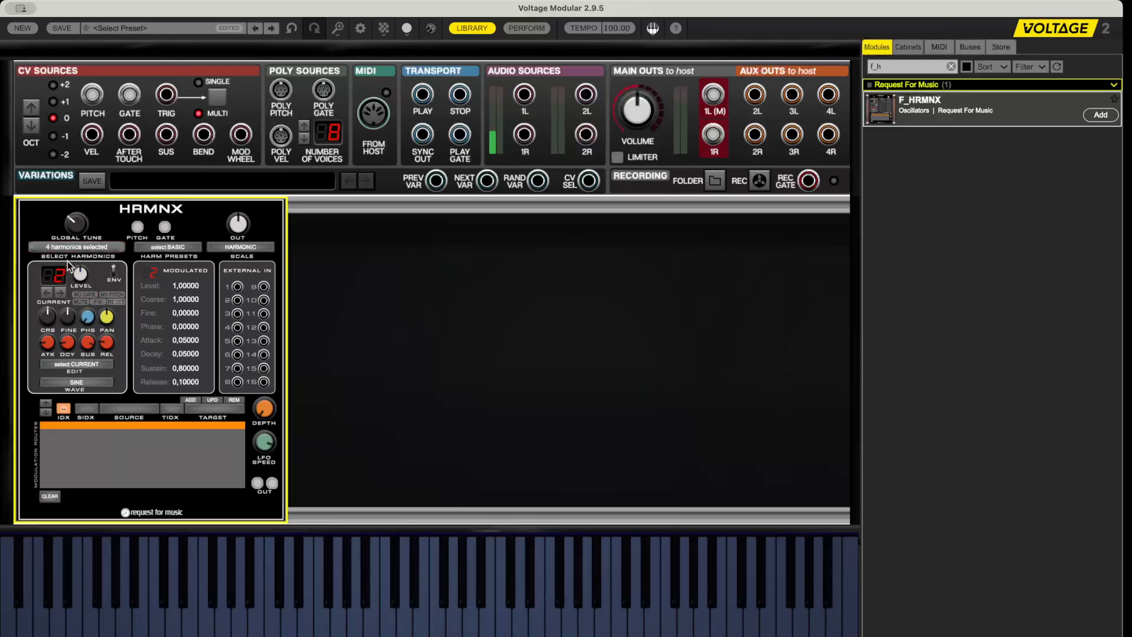
# Switch HRMNX editing to ALL and shape the envelope with attack 0.005, decay about 0.58, sustain 0 and release about 2.38
pyautogui.click(73, 362)
pyautogui.moveTo(50, 341); pyautogui.dragTo(63, 302)
pyautogui.moveTo(92, 338); pyautogui.dragTo(96, 455)
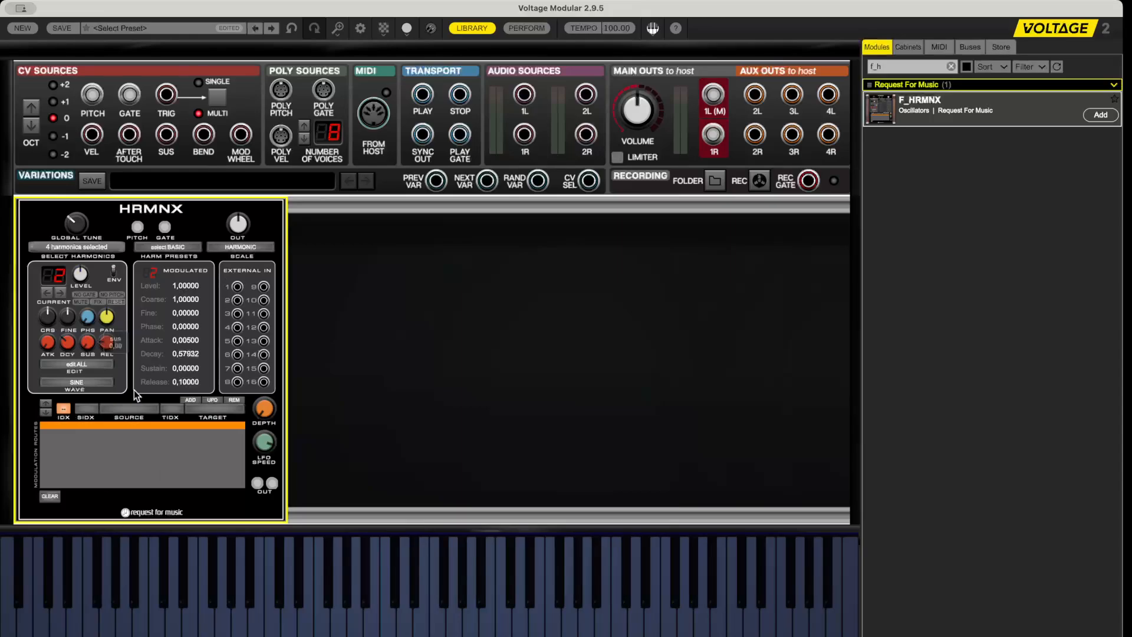
pyautogui.moveTo(107, 342); pyautogui.dragTo(111, 279)
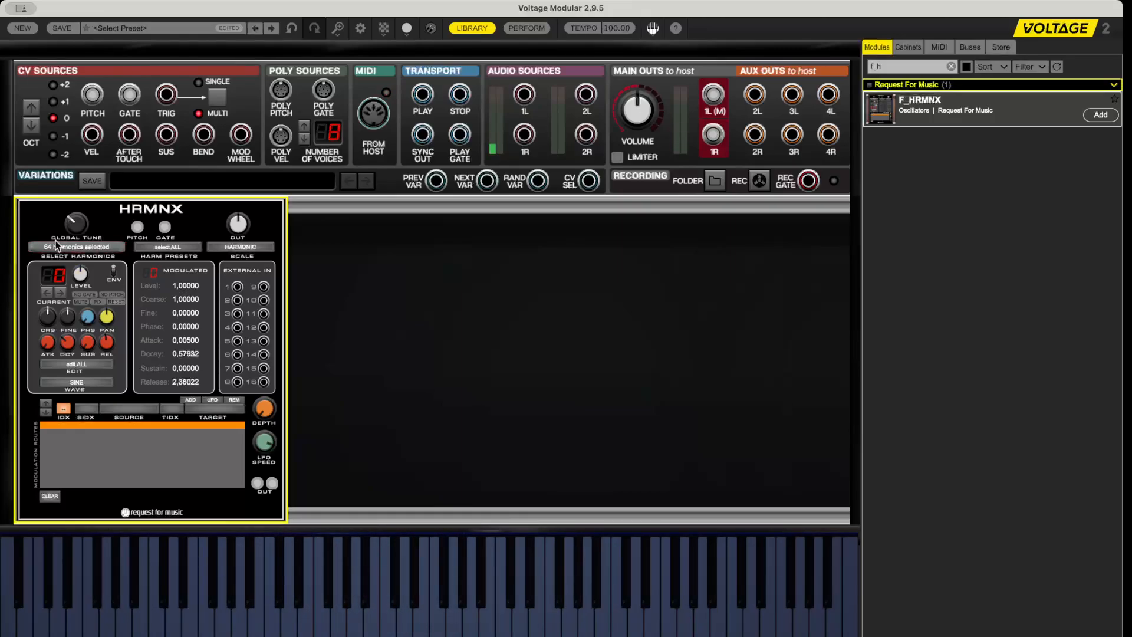
# Check the selected harmonics, then set the decay of all harmonics to about 1.83 and the release to about 1.79
pyautogui.click(69, 248)
pyautogui.click(70, 248)
pyautogui.moveTo(69, 346); pyautogui.dragTo(118, 317)
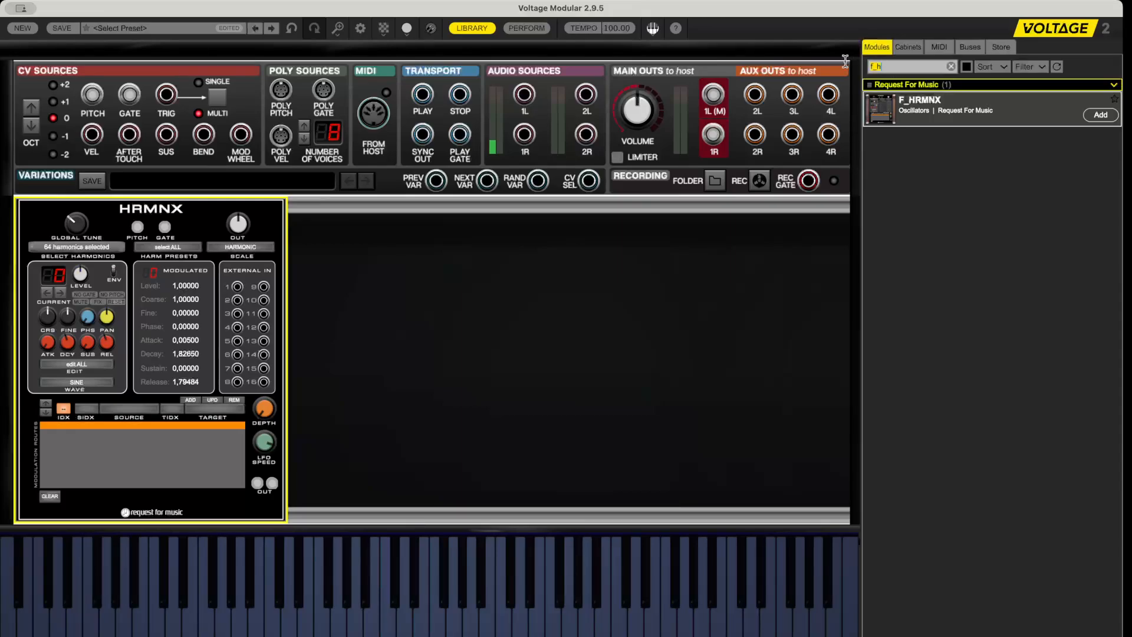
# Search the module library for "multi osc" and place the Multi Oscilloscope directly beside HRMNX
pyautogui.moveTo(890, 67); pyautogui.dragTo(853, 59)
pyautogui.write('mu')
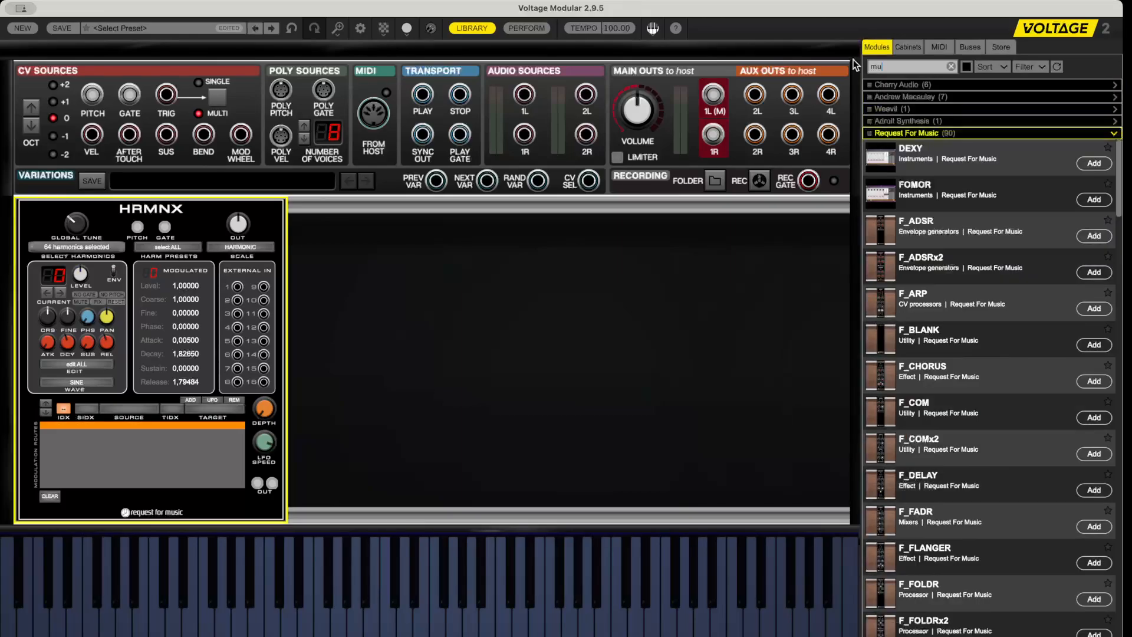
pyautogui.write('lti osc')
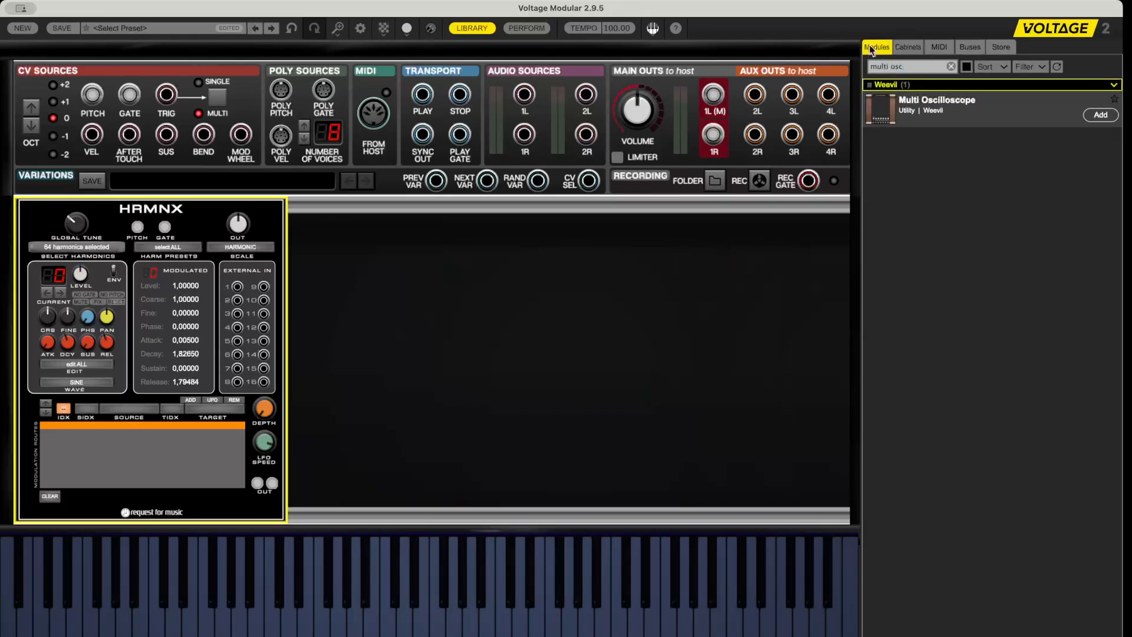
pyautogui.moveTo(877, 109); pyautogui.dragTo(303, 335)
pyautogui.rightClick(508, 264)
pyautogui.click(614, 462)
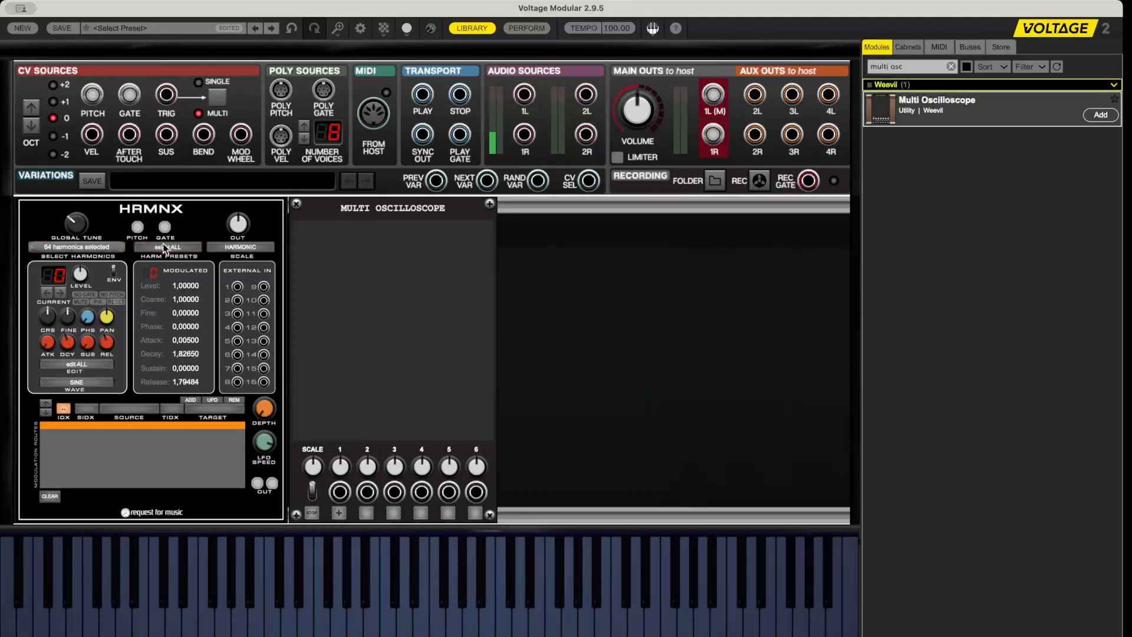
# Choose the BASIC harmonic preset and feed an HRMNX output into oscilloscope channel 1, with the channel level and the scale turned up
pyautogui.click(188, 251)
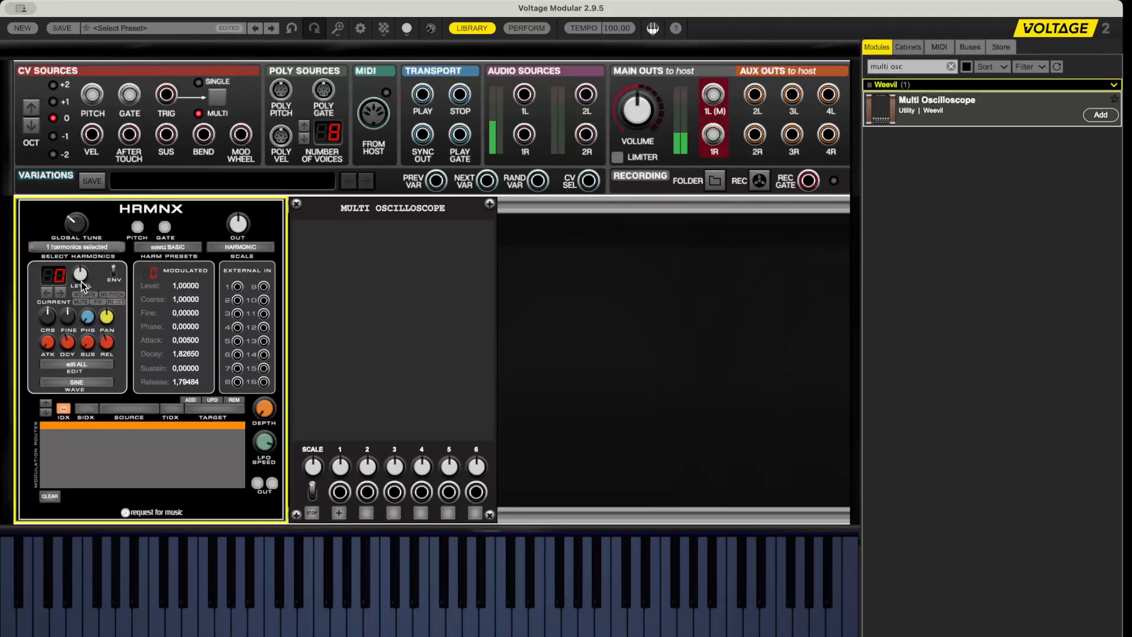
pyautogui.moveTo(82, 282)
pyautogui.moveTo(273, 489); pyautogui.dragTo(339, 491)
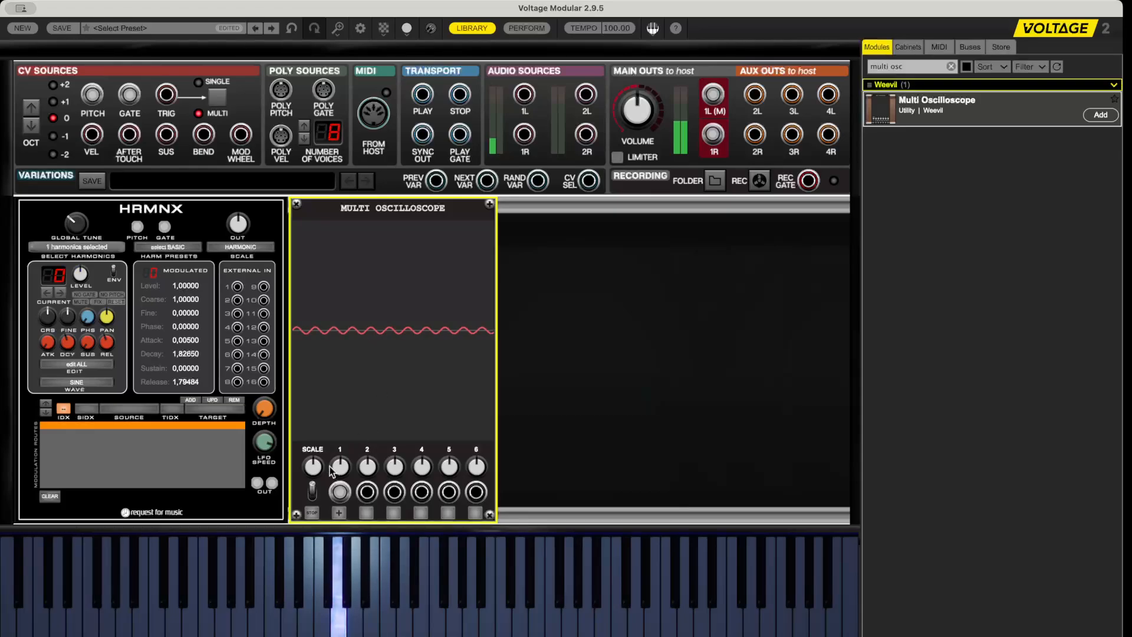
pyautogui.moveTo(330, 472); pyautogui.dragTo(345, 380)
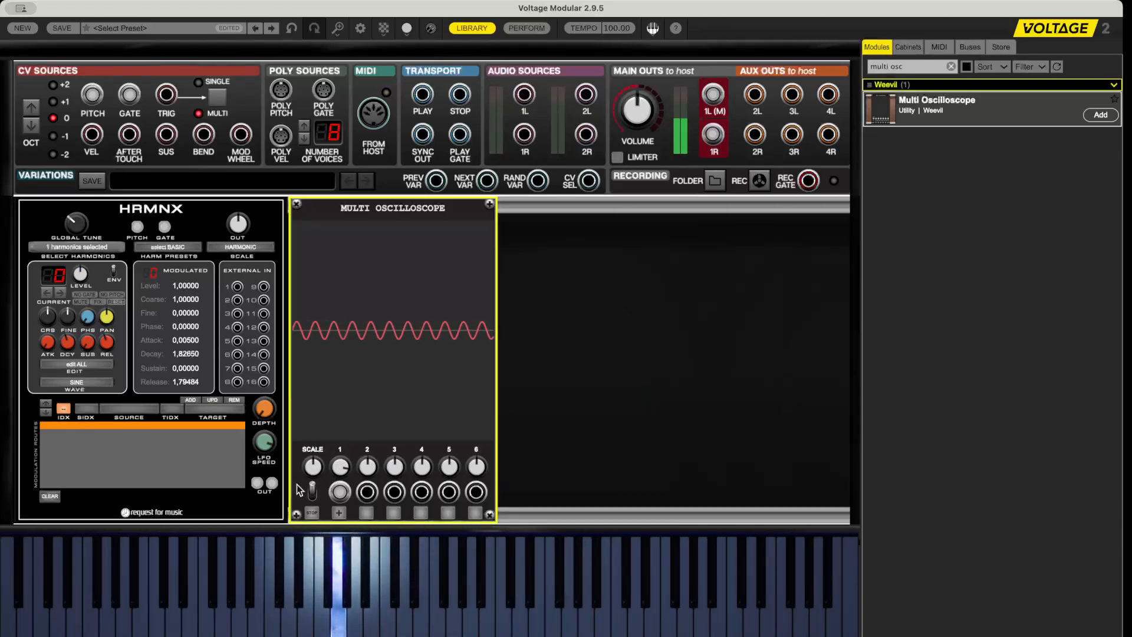
pyautogui.moveTo(310, 468); pyautogui.dragTo(312, 427)
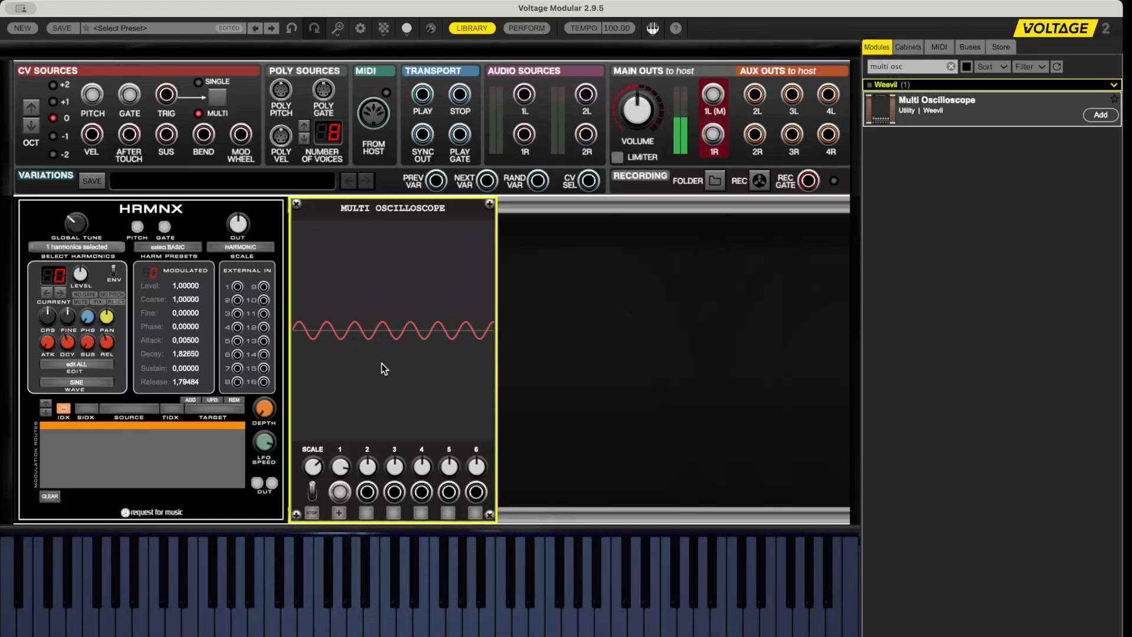
# Add harmonic 1 to the selected harmonics and raise the level of all harmonics to about 1.85
pyautogui.click(63, 246)
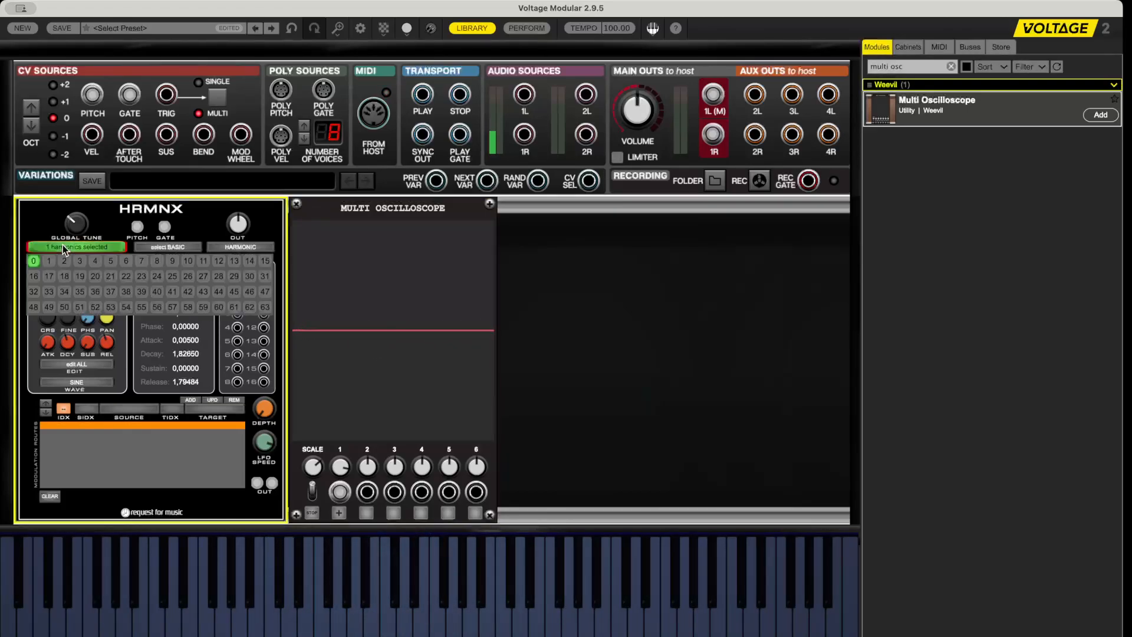
pyautogui.click(62, 263)
pyautogui.click(67, 247)
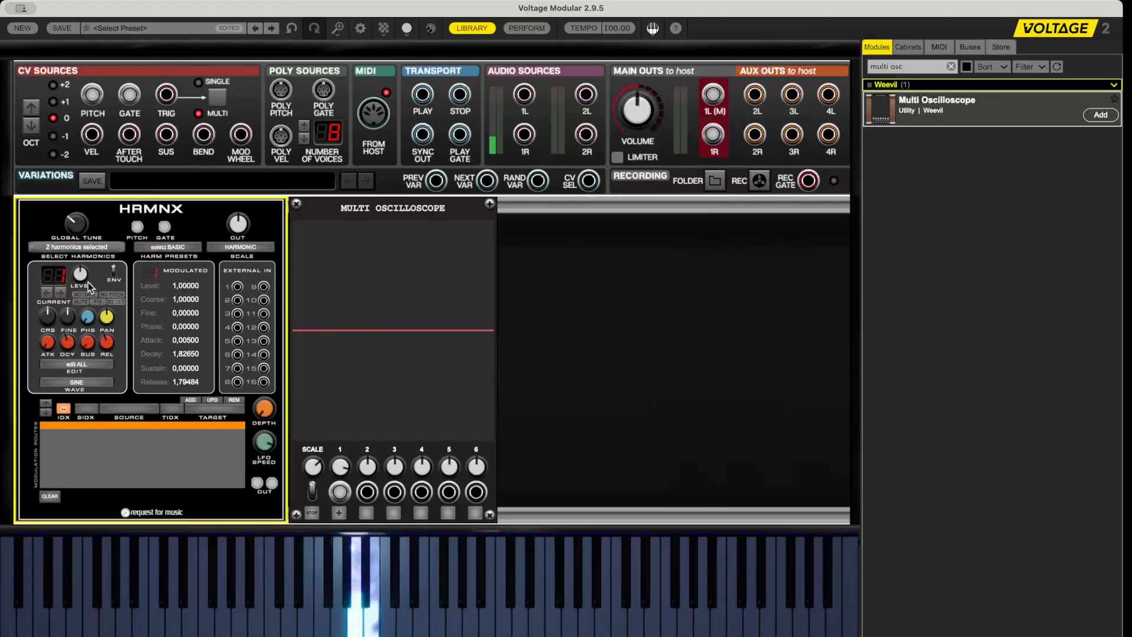
pyautogui.click(47, 293)
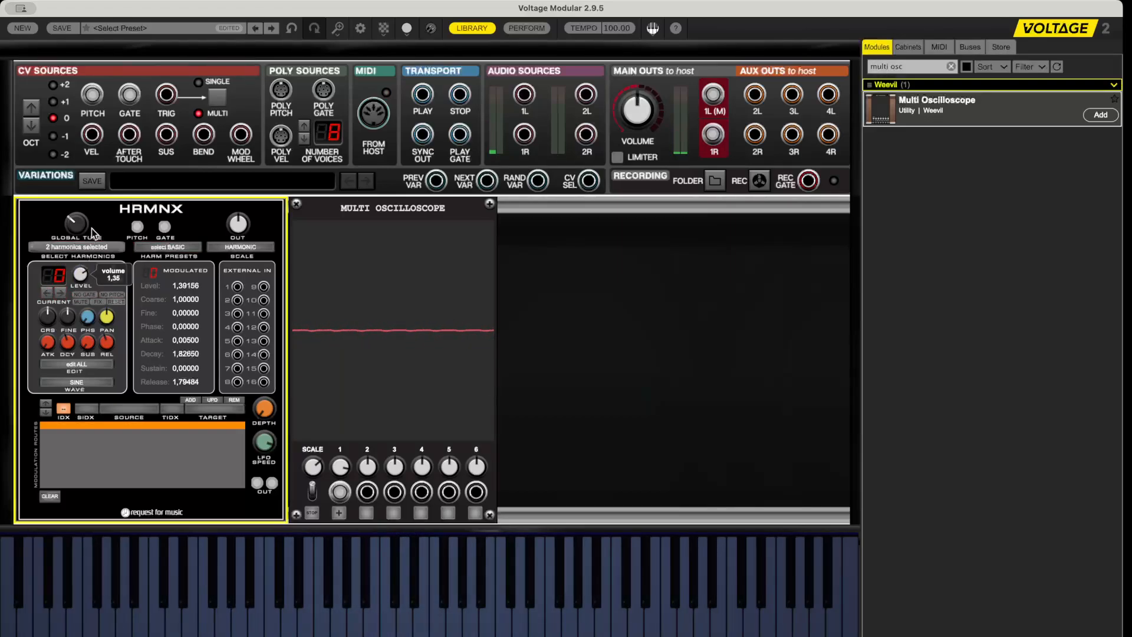
pyautogui.moveTo(87, 284)
pyautogui.mouseDown()
pyautogui.moveTo(85, 251)
pyautogui.moveTo(82, 282)
pyautogui.moveTo(84, 268)
pyautogui.mouseUp()
pyautogui.click(60, 293)
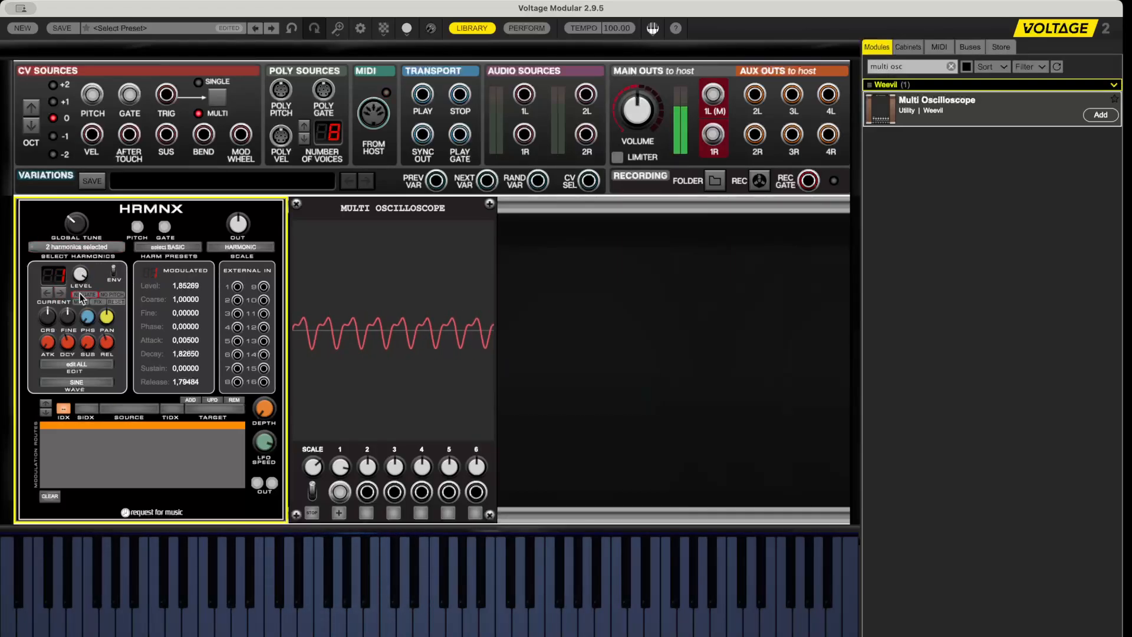
# Switch editing to CURRENT and set harmonic 1's phase to about 0.007, decay to about 0.10 and release to about 0.85
pyautogui.click(103, 367)
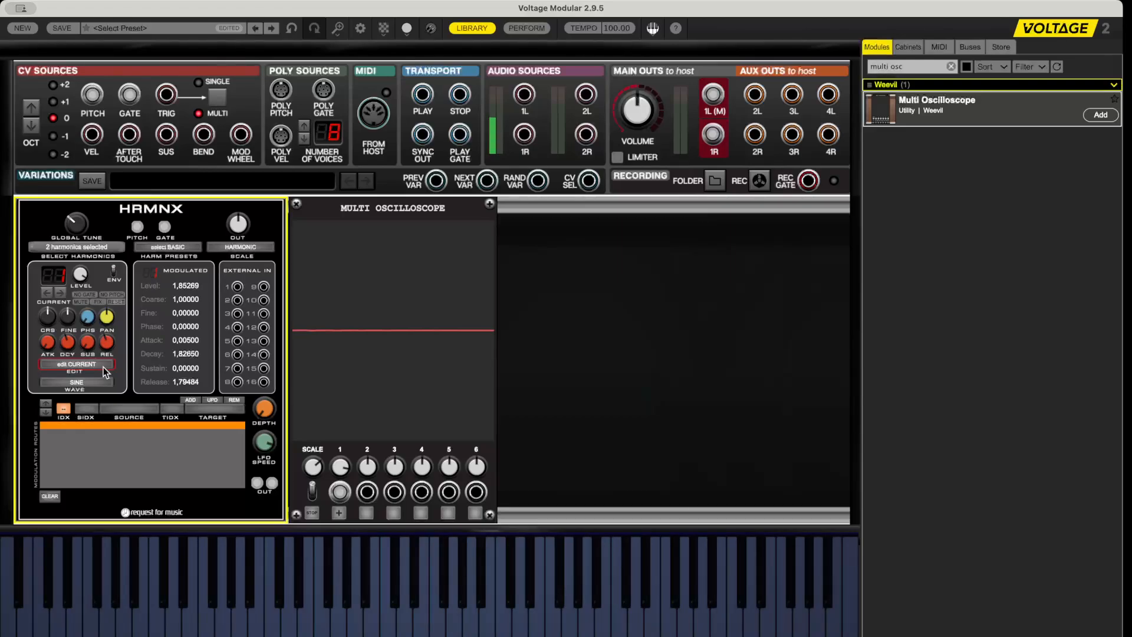
pyautogui.moveTo(84, 316); pyautogui.dragTo(84, 312)
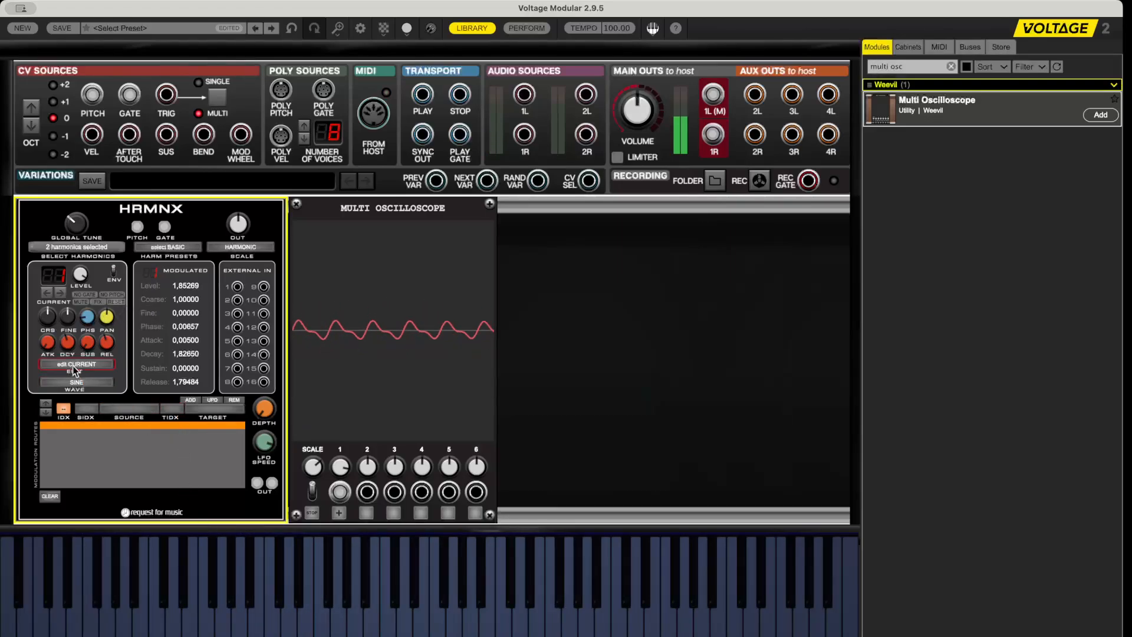
pyautogui.moveTo(68, 348); pyautogui.dragTo(83, 391)
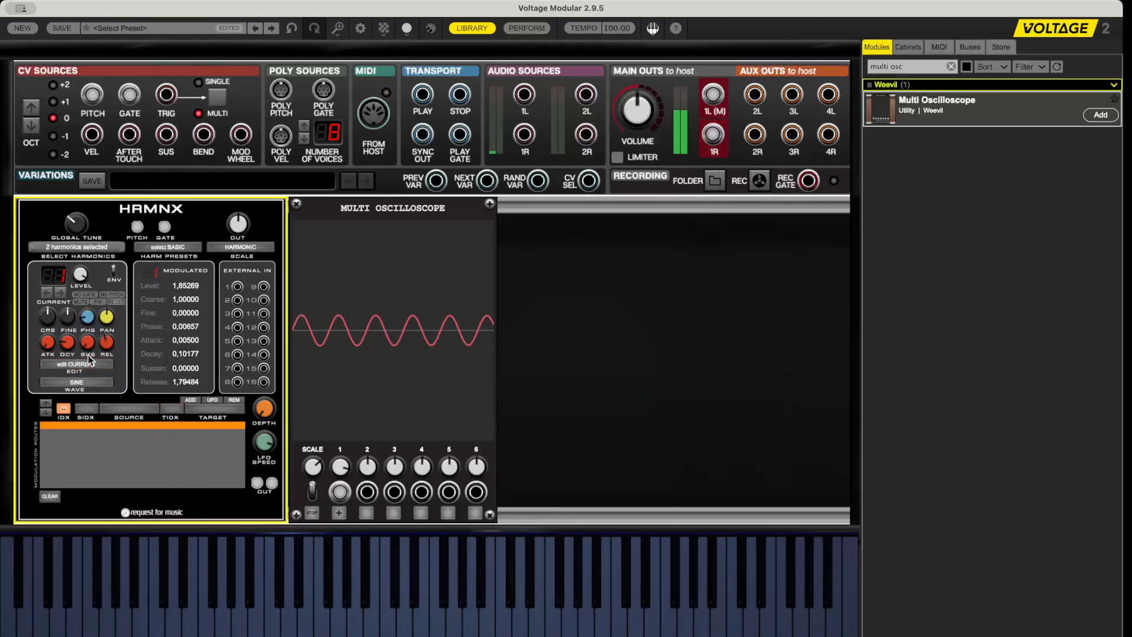
pyautogui.moveTo(99, 346); pyautogui.dragTo(104, 359)
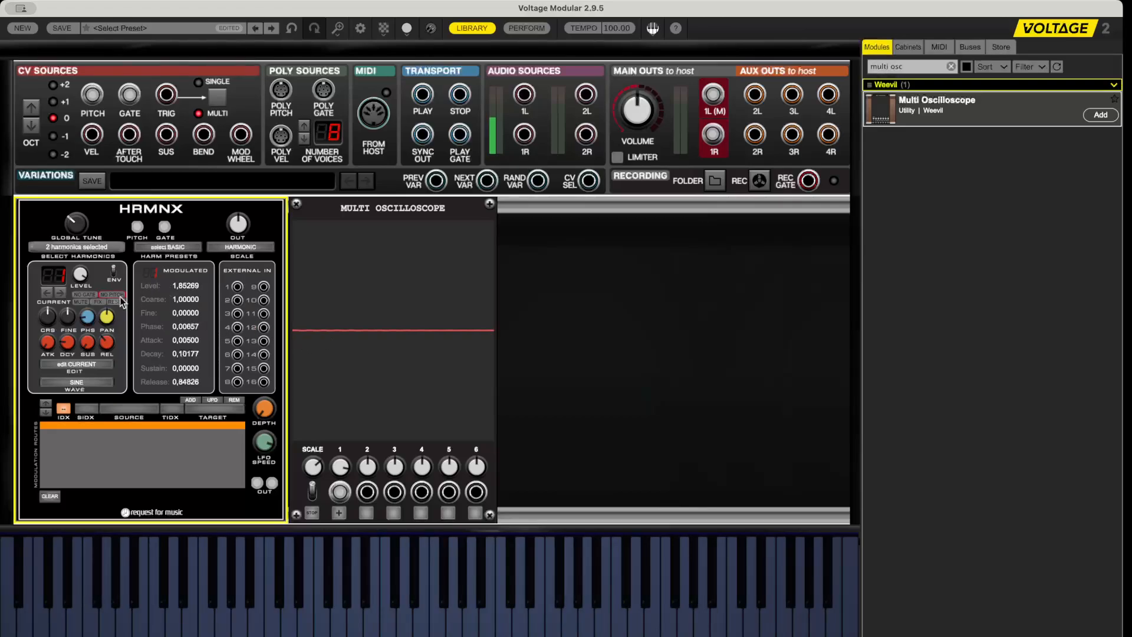
# Add harmonics 3, 6, 7 and 8 to the selected harmonics
pyautogui.click(78, 248)
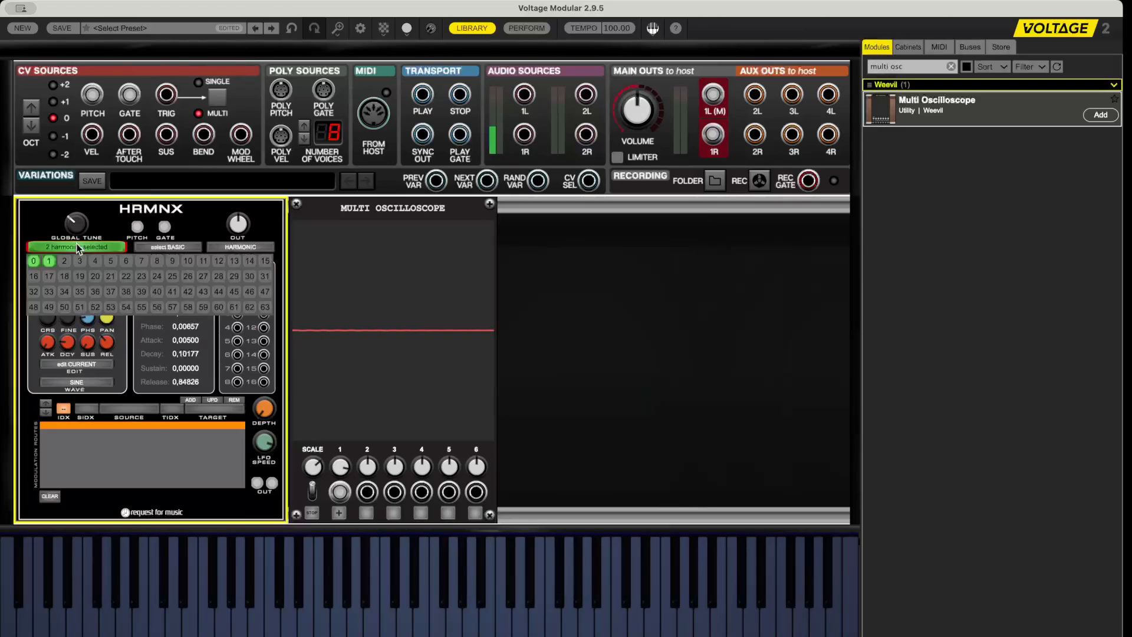
pyautogui.click(79, 261)
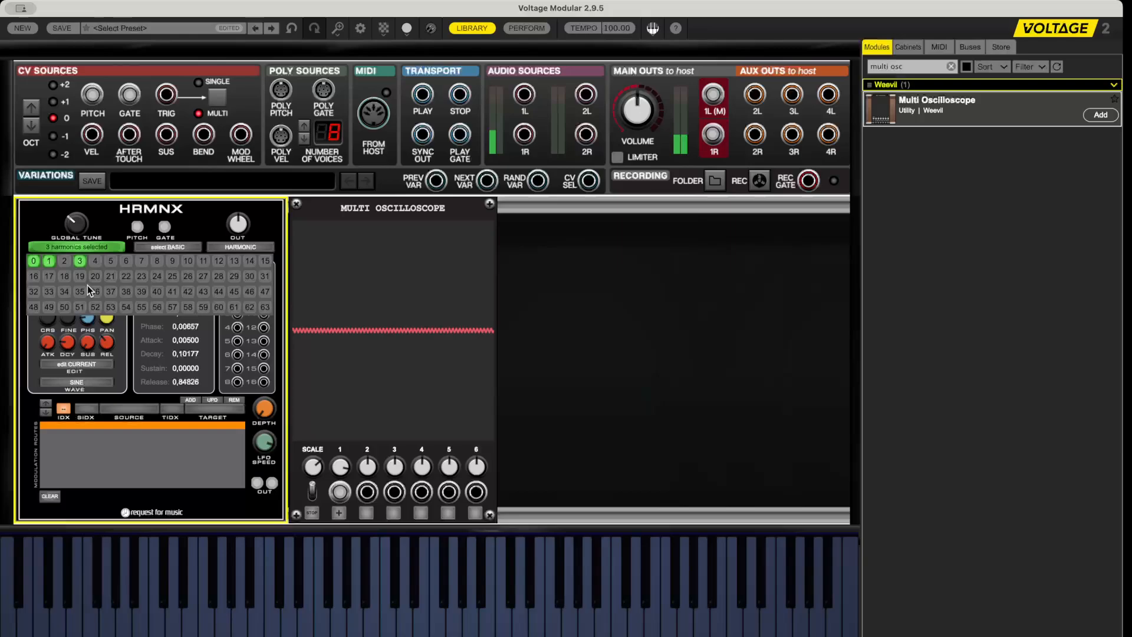
pyautogui.click(127, 262)
pyautogui.click(139, 261)
pyautogui.click(127, 262)
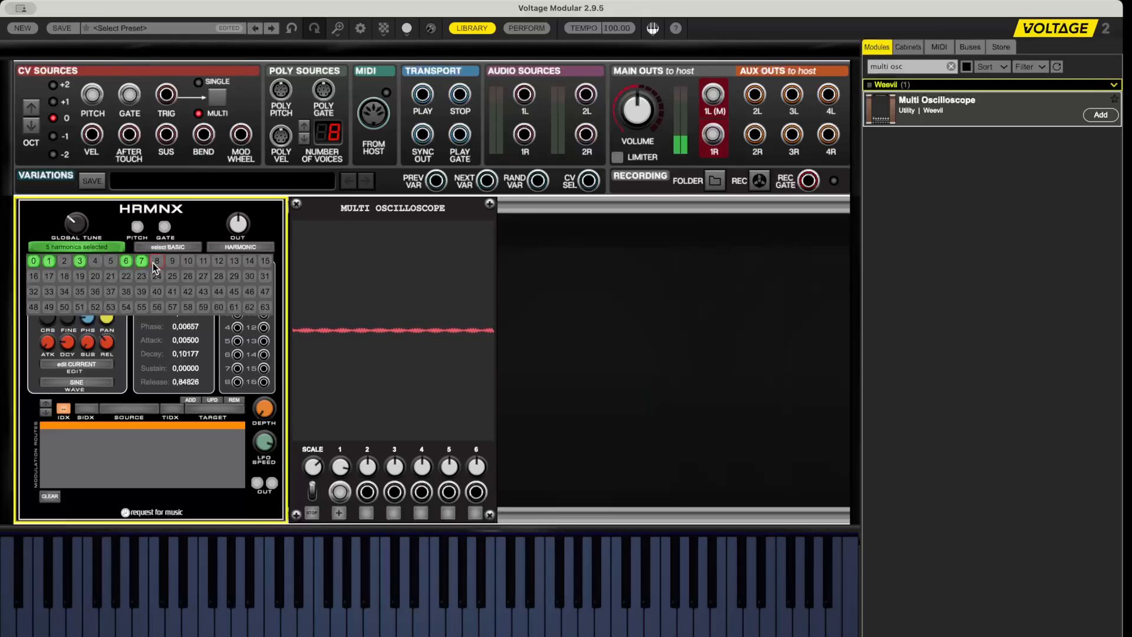
pyautogui.click(154, 262)
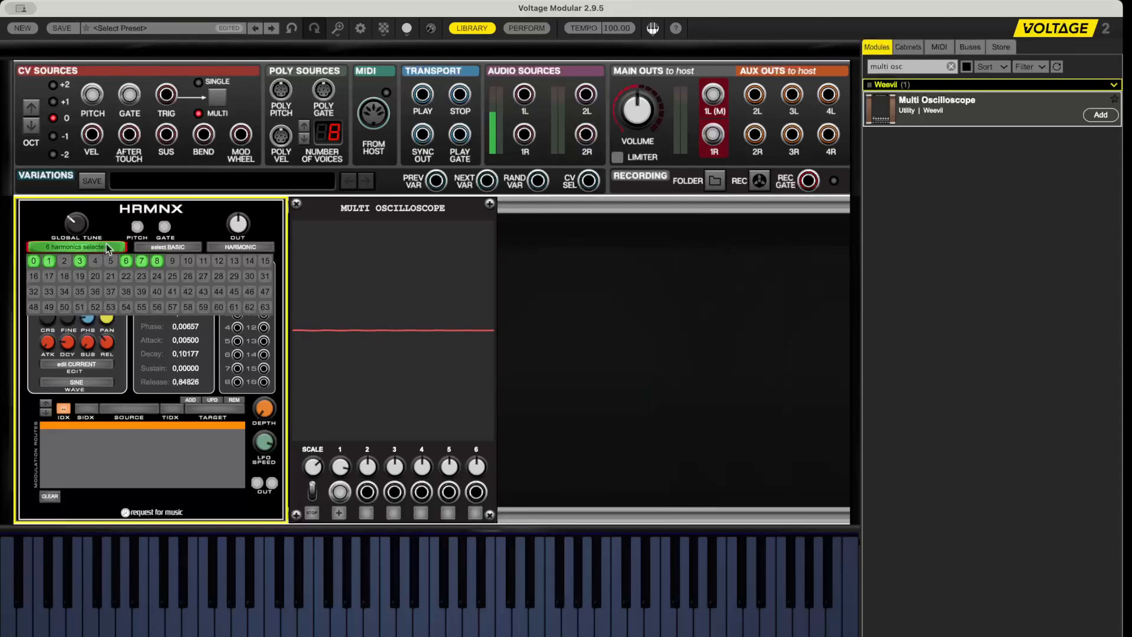
pyautogui.click(110, 245)
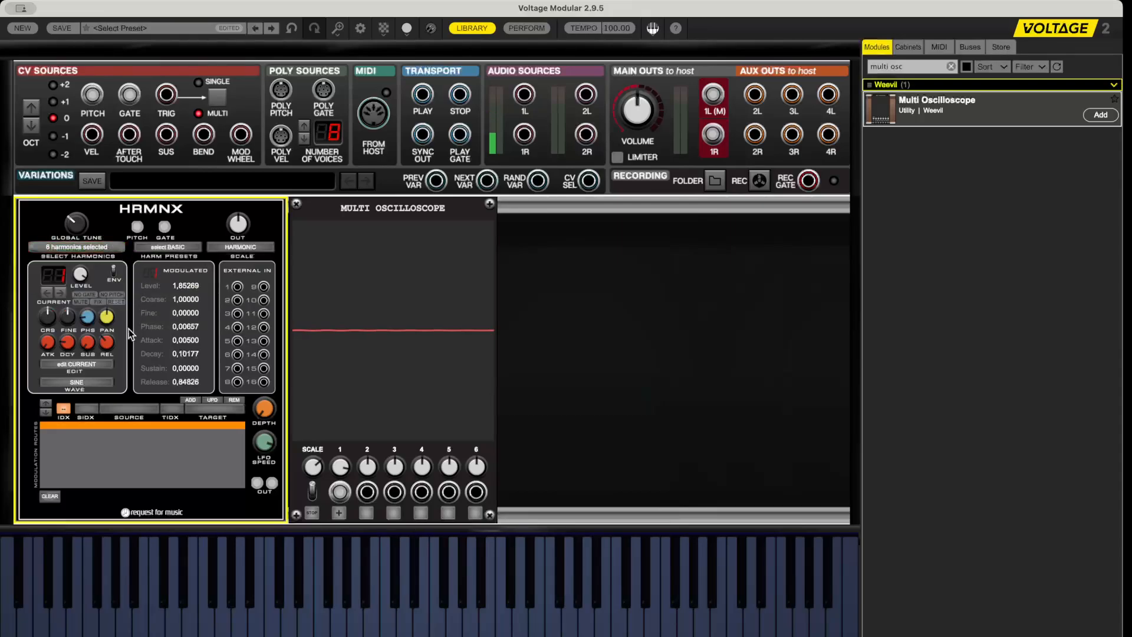
# Reshape the envelope of several harmonics together, including decay and release, and step to harmonic 6 with editing back on CURRENT
pyautogui.click(99, 376)
pyautogui.moveTo(59, 334); pyautogui.dragTo(99, 275)
pyautogui.moveTo(107, 342); pyautogui.dragTo(108, 391)
pyautogui.click(106, 365)
pyautogui.click(60, 292)
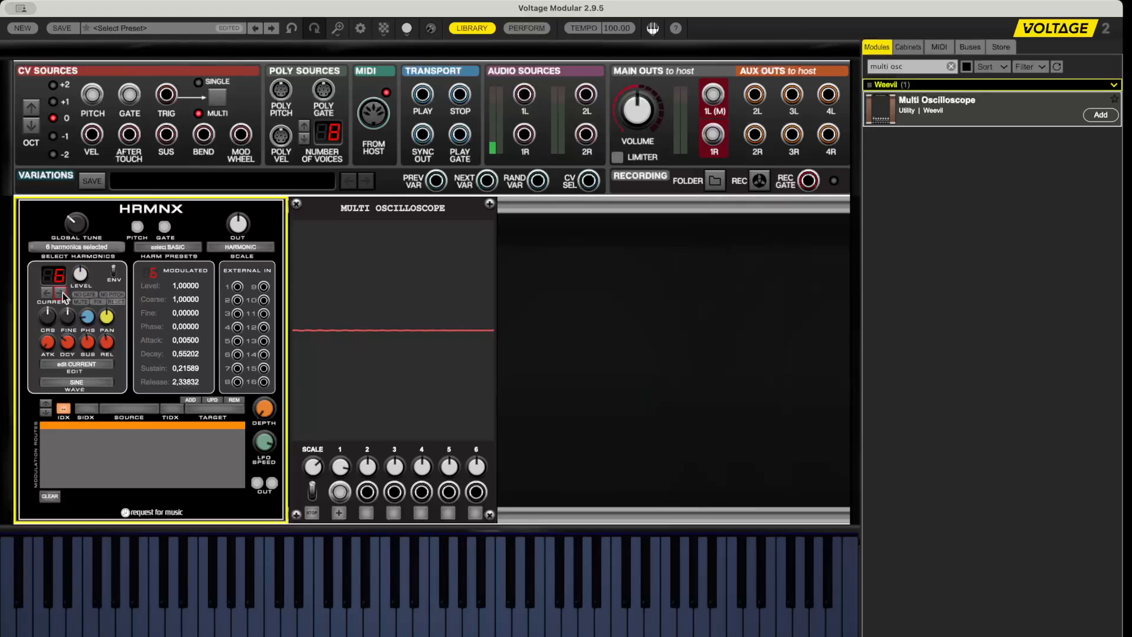
# Switch editing to EVEN and set the even harmonics' coarse tuning to about 3 and level to about 1.61
pyautogui.click(79, 364)
pyautogui.click(98, 393)
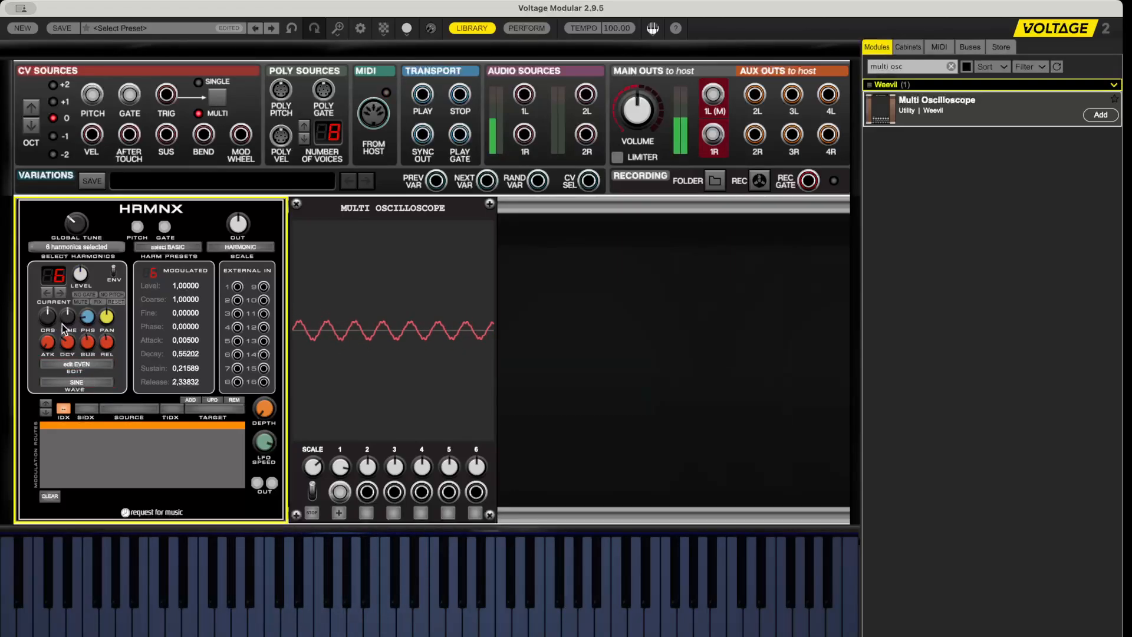
pyautogui.moveTo(48, 316); pyautogui.dragTo(94, 207)
pyautogui.moveTo(58, 310); pyautogui.dragTo(59, 280)
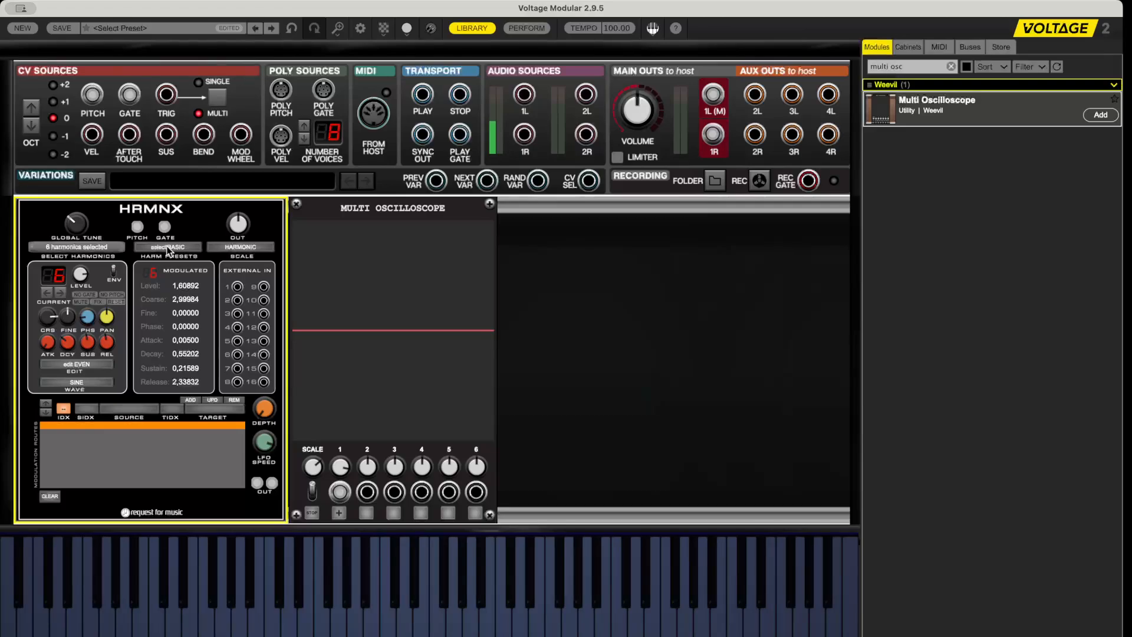
# Reset the even harmonics' parameters and choose the BASIC harmonic preset again
pyautogui.click(116, 301)
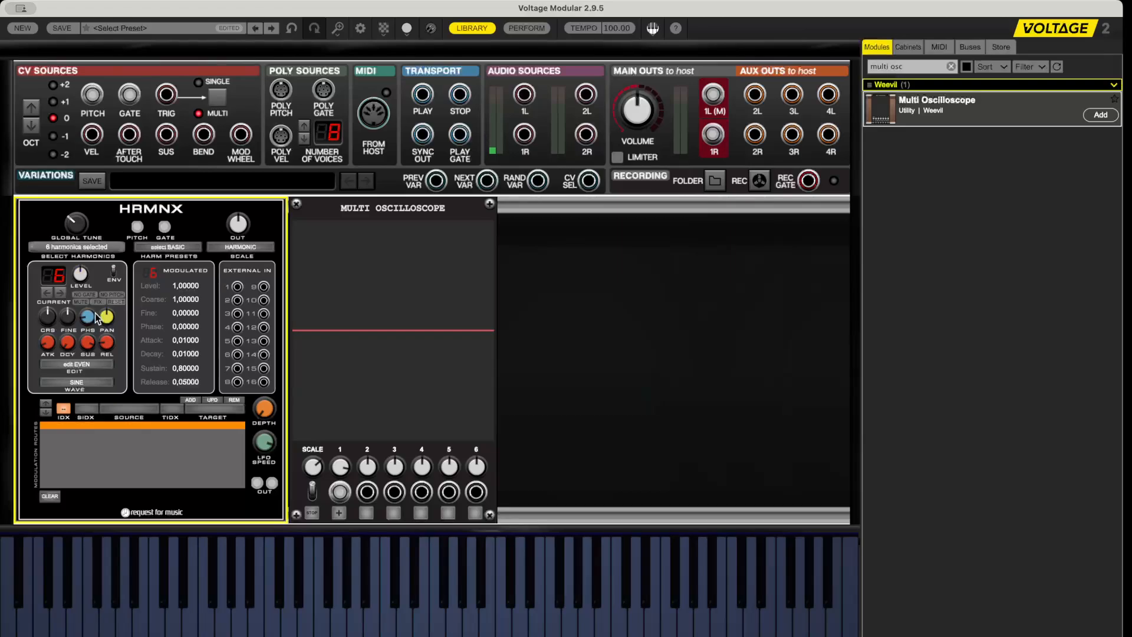
pyautogui.moveTo(98, 322)
pyautogui.click(186, 248)
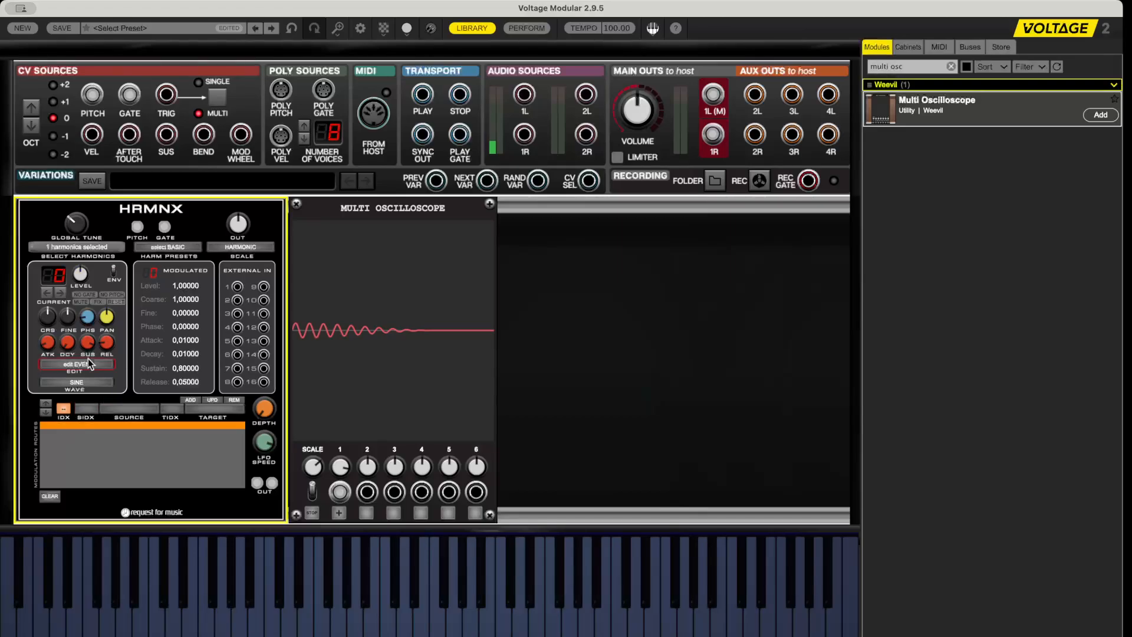
# Set harmonic 0's attack to about 0.005, decay to about 2.02 and release to about 0.019
pyautogui.moveTo(47, 341); pyautogui.dragTo(75, 289)
pyautogui.moveTo(66, 343); pyautogui.dragTo(73, 302)
pyautogui.moveTo(105, 343); pyautogui.dragTo(110, 352)
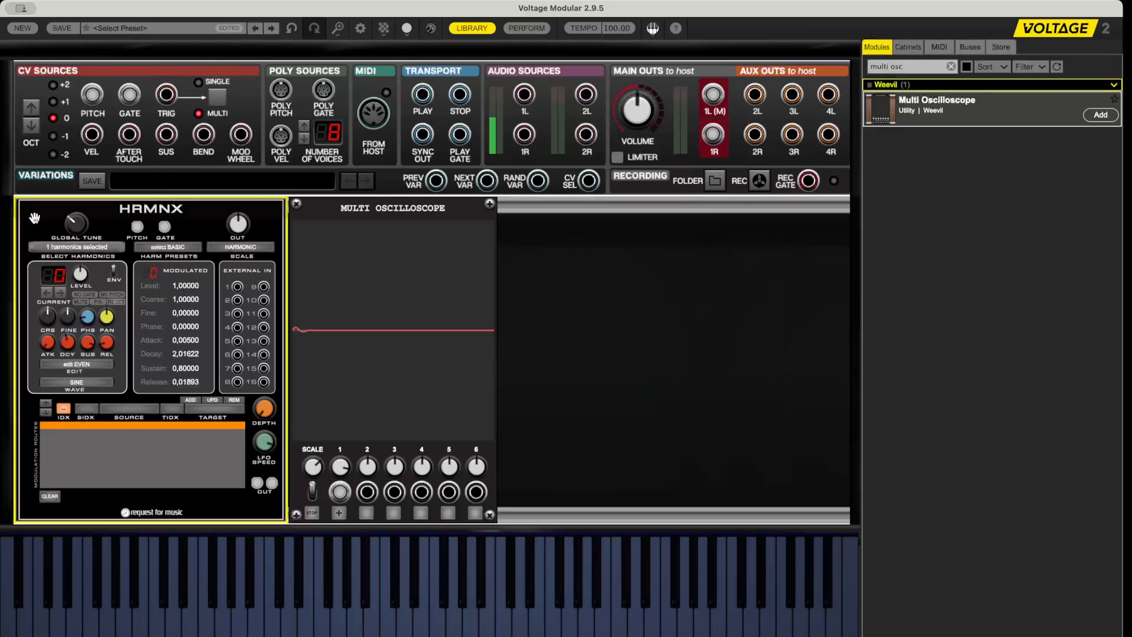
pyautogui.moveTo(72, 227)
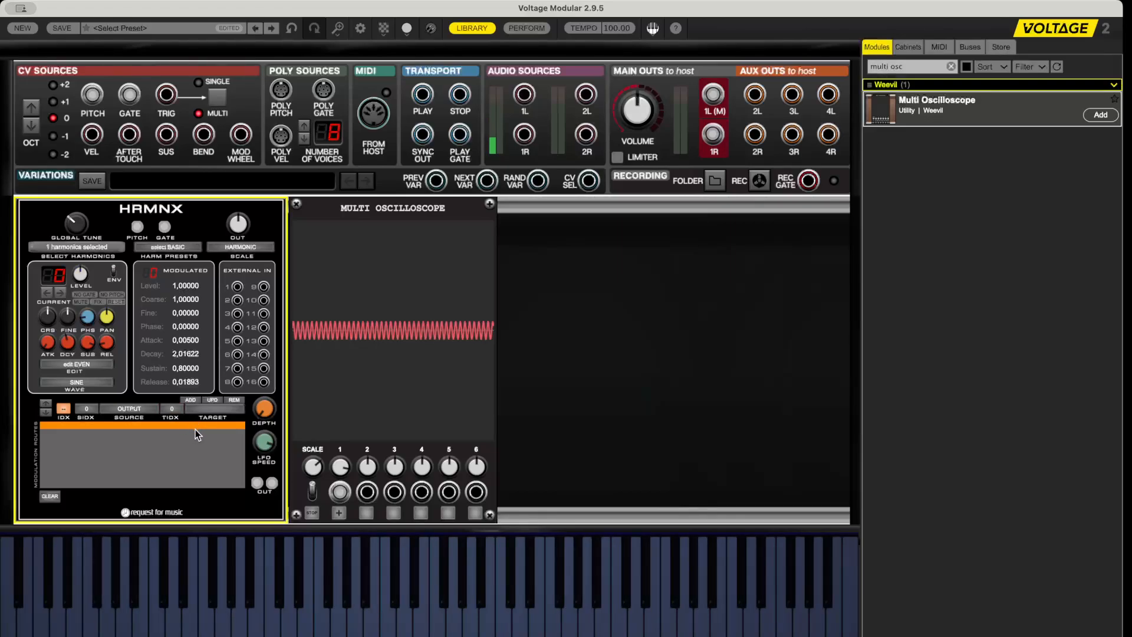
# Add a modulation route from harmonic 0's OUTPUT to its own PHASE with depth about 0.049, and change the route's source to ENVOUT
pyautogui.click(87, 408)
pyautogui.click(227, 436)
pyautogui.click(189, 400)
pyautogui.moveTo(266, 412); pyautogui.dragTo(268, 324)
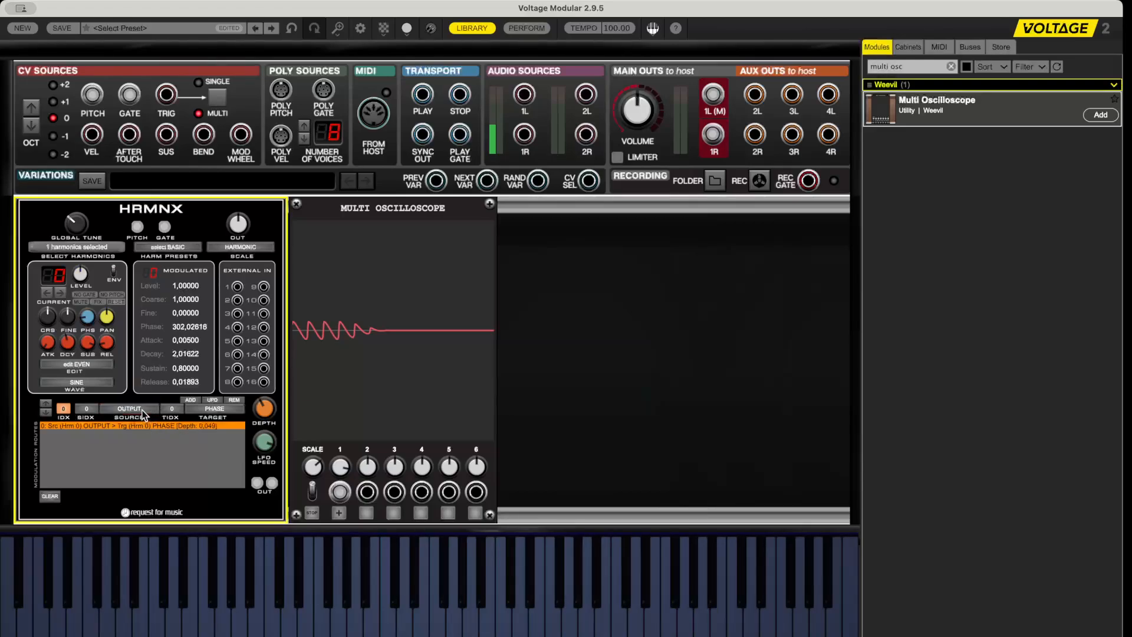
pyautogui.click(154, 449)
pyautogui.click(217, 403)
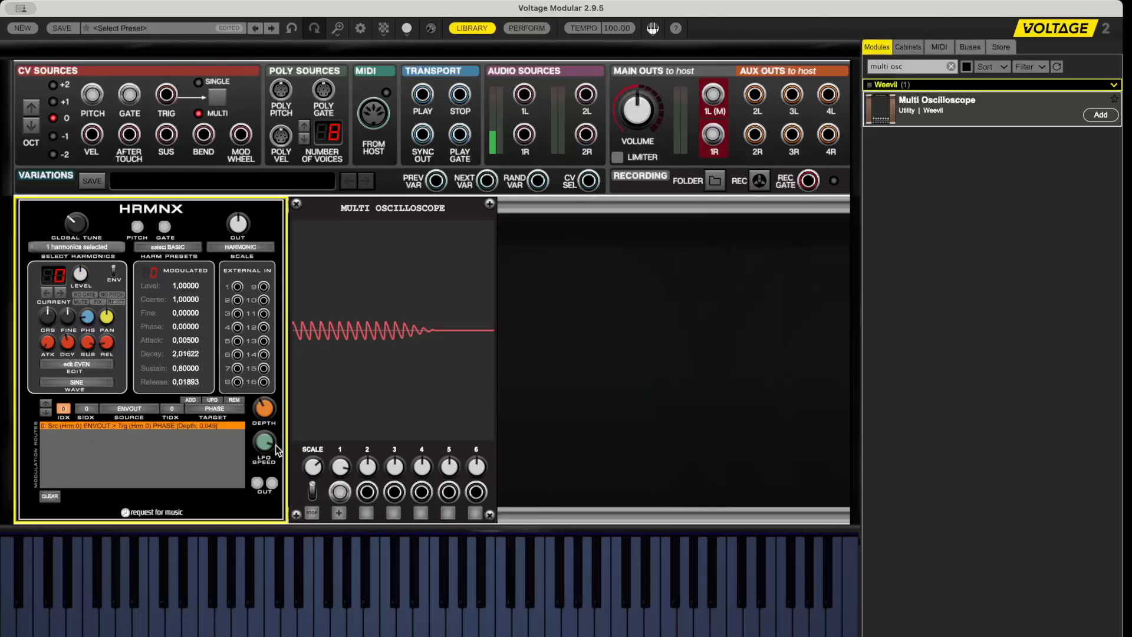
# Add a modulation route from the LFO to harmonic 0's FINE tuning with a depth of about 0.036
pyautogui.moveTo(278, 449)
pyautogui.click(110, 409)
pyautogui.click(237, 471)
pyautogui.click(191, 399)
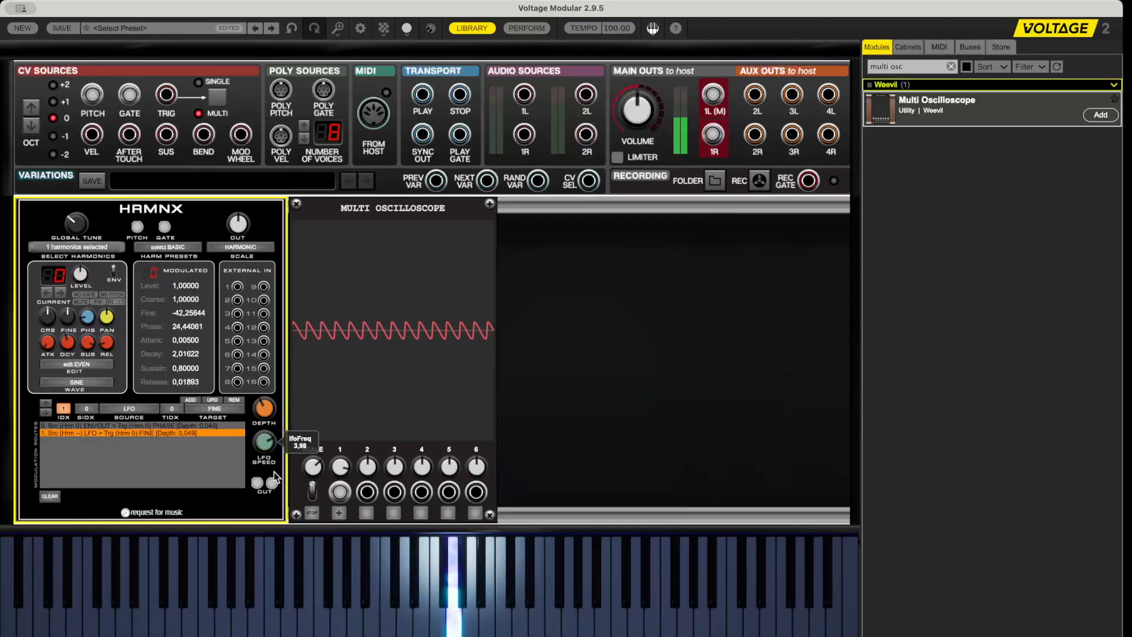
pyautogui.moveTo(266, 406); pyautogui.dragTo(290, 405)
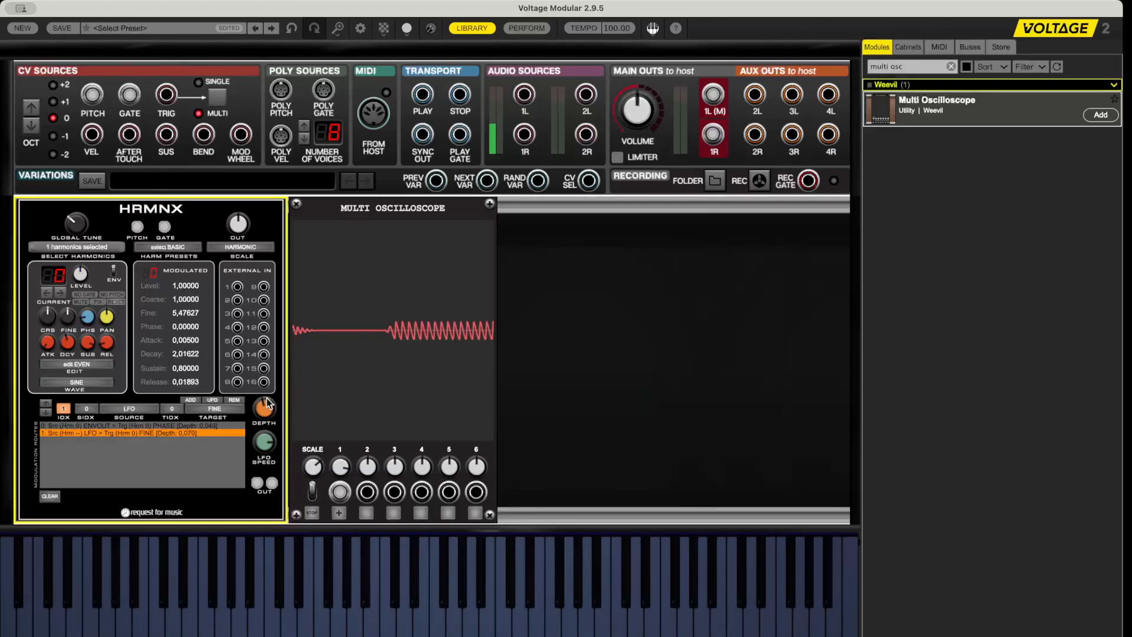
pyautogui.moveTo(266, 406); pyautogui.dragTo(271, 424)
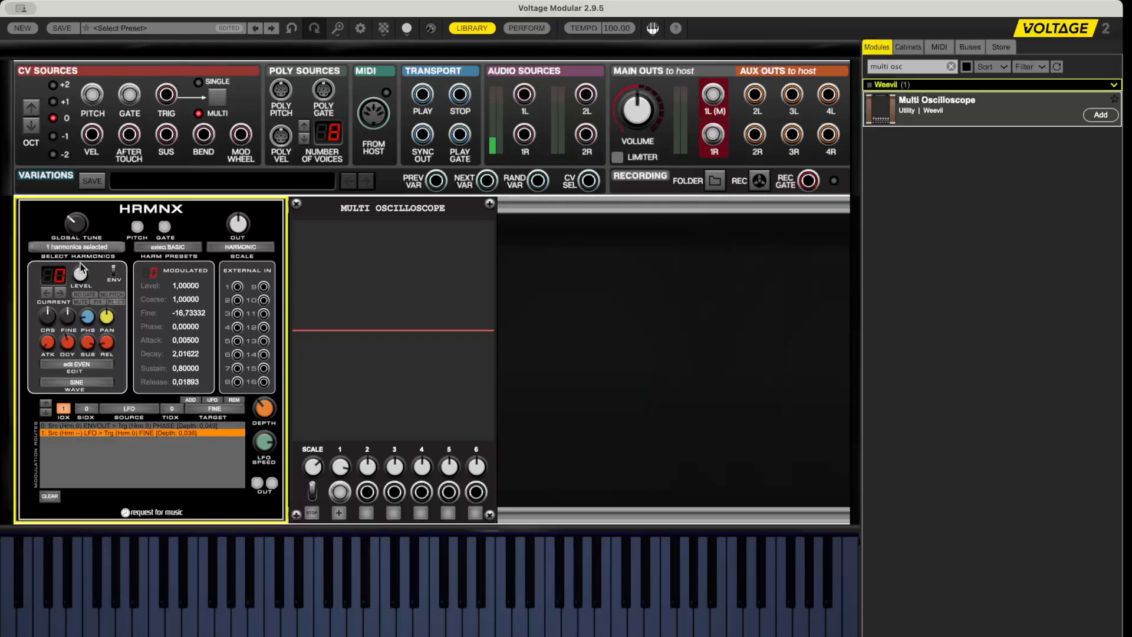
# Add harmonic 1 to the selected harmonics
pyautogui.click(79, 247)
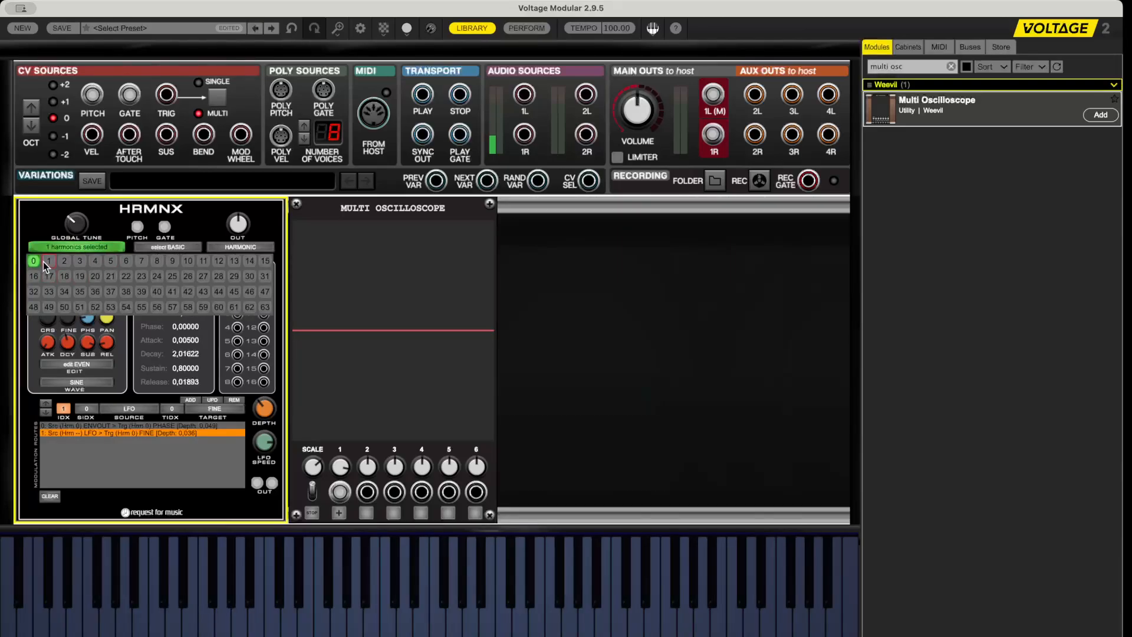
pyautogui.click(48, 261)
pyautogui.click(89, 248)
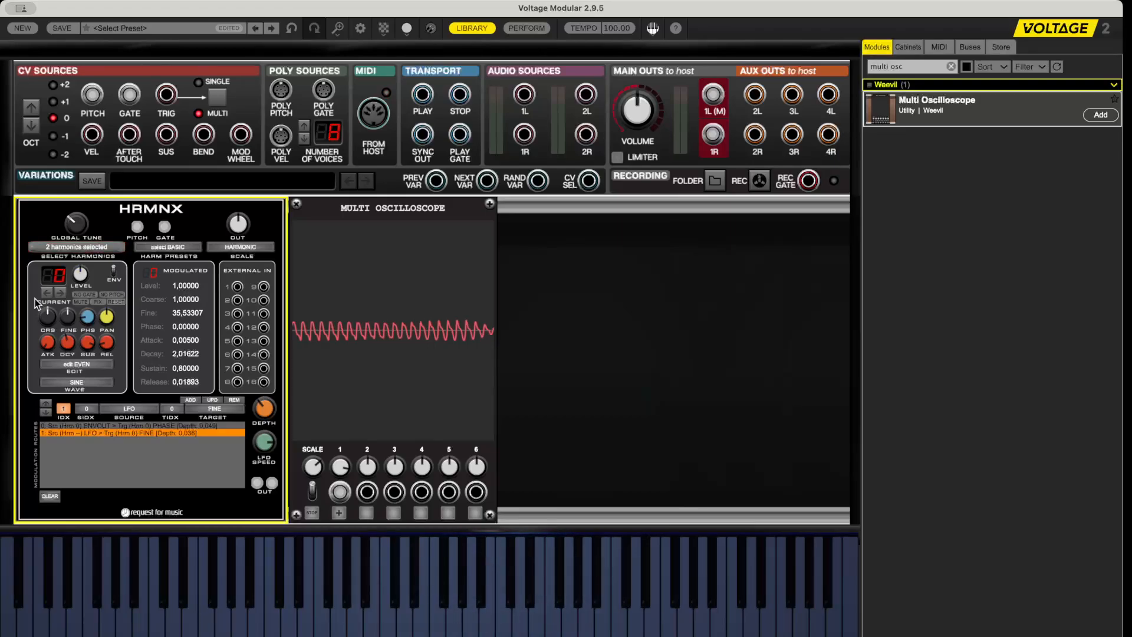
# Try out the NO GATE and MUTE switches on harmonic 0
pyautogui.click(82, 294)
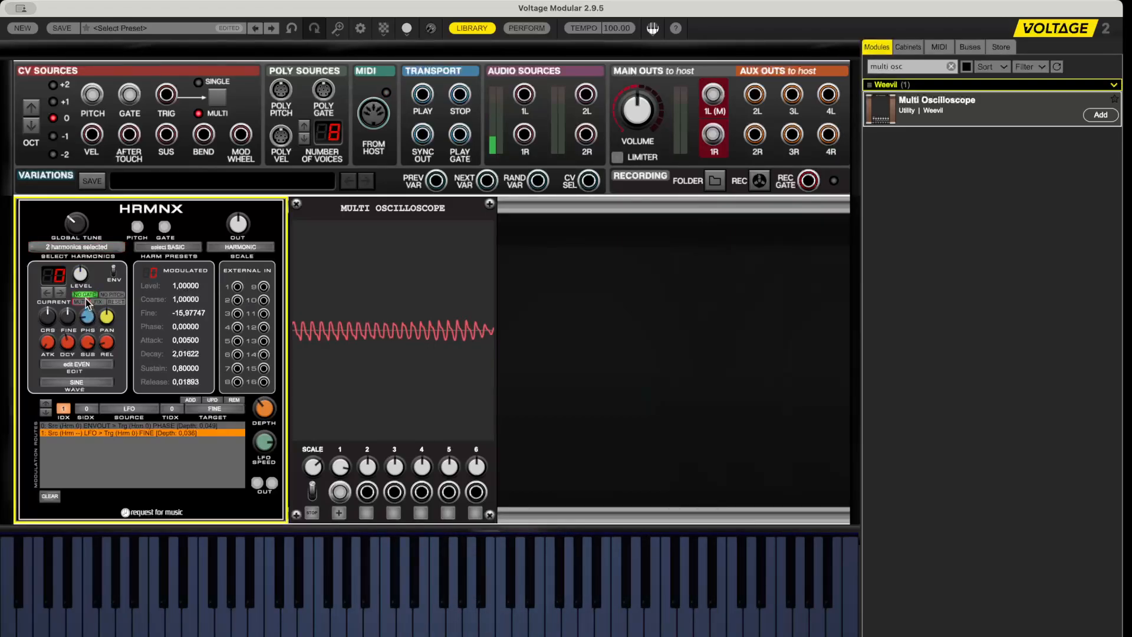
pyautogui.click(81, 302)
pyautogui.click(83, 302)
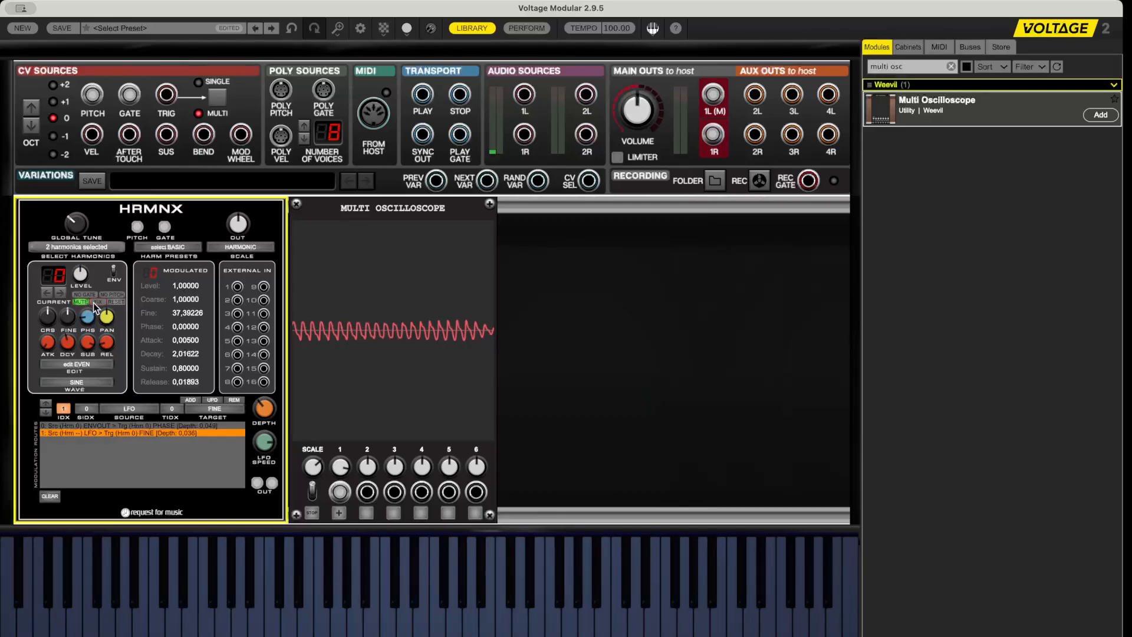
# Step to harmonic 1 and add a modulation route from its ENVOUT to harmonic 0's PHASE
pyautogui.click(61, 294)
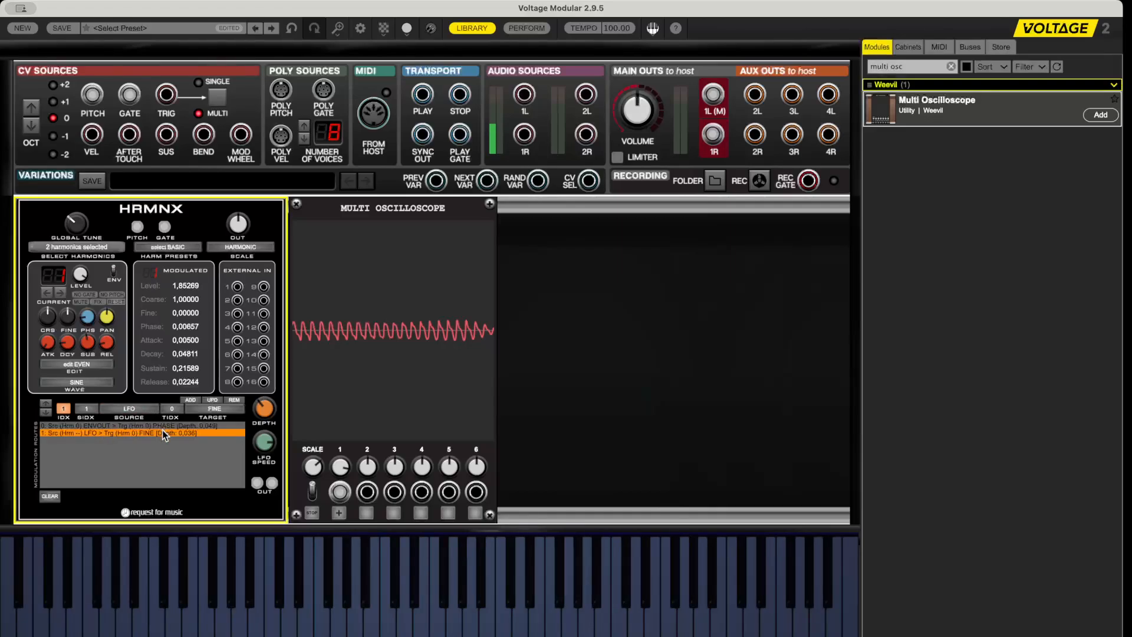
pyautogui.click(161, 448)
pyautogui.click(220, 408)
pyautogui.click(195, 401)
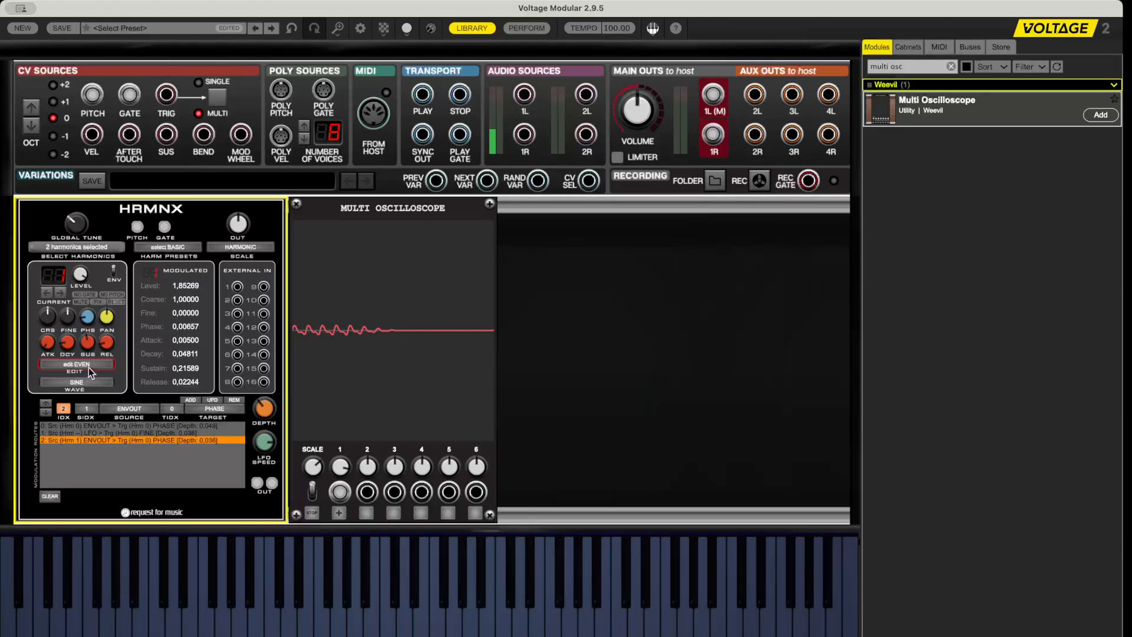
# Switch editing to CURRENT and set harmonic 1's decay to about 0.023, sustain to 0 and release to about 0.005
pyautogui.click(107, 373)
pyautogui.click(52, 294)
pyautogui.moveTo(73, 313); pyautogui.dragTo(80, 297)
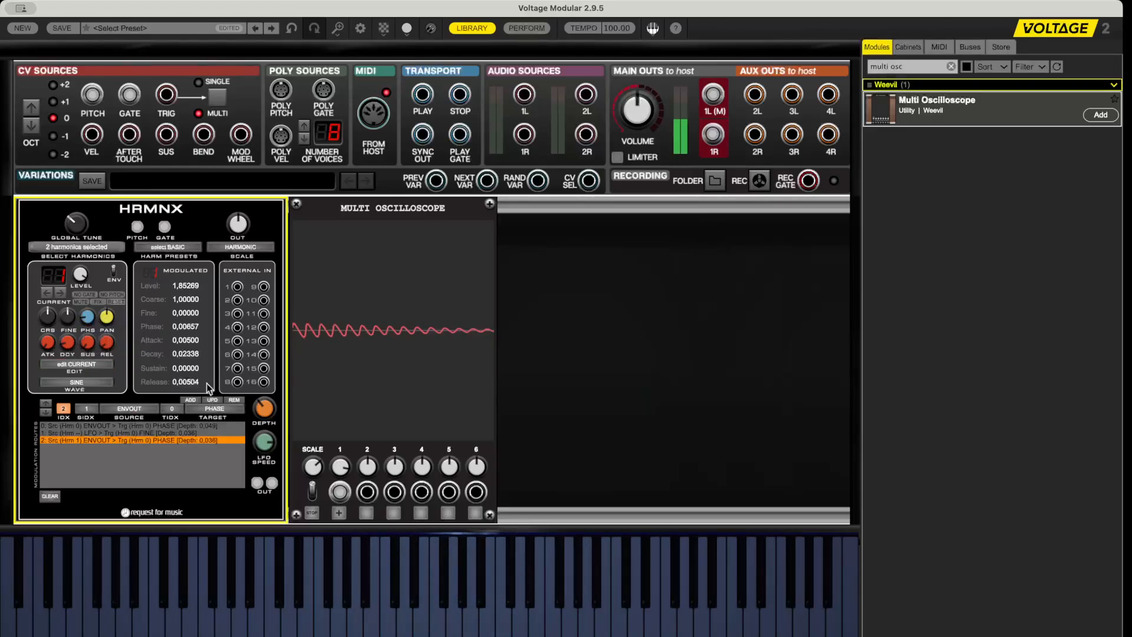
# Lower the depth of harmonic 1's ENVOUT route to about 0.010 and of the LFO route to about 0.001
pyautogui.moveTo(260, 406)
pyautogui.mouseDown()
pyautogui.moveTo(258, 381)
pyautogui.moveTo(259, 418)
pyautogui.mouseUp()
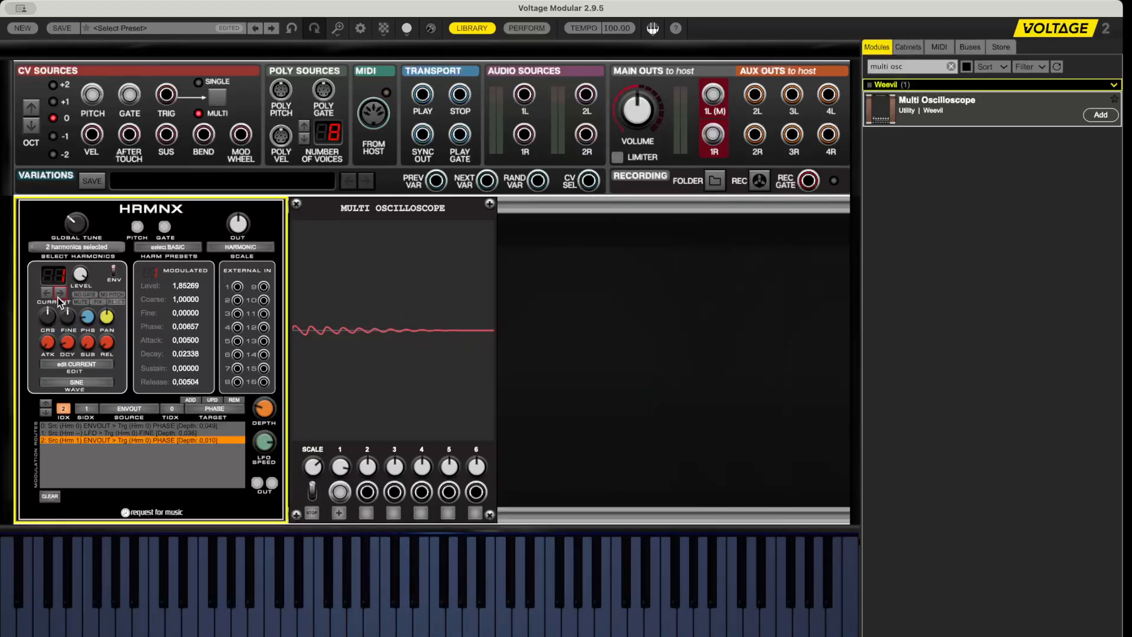
pyautogui.click(45, 405)
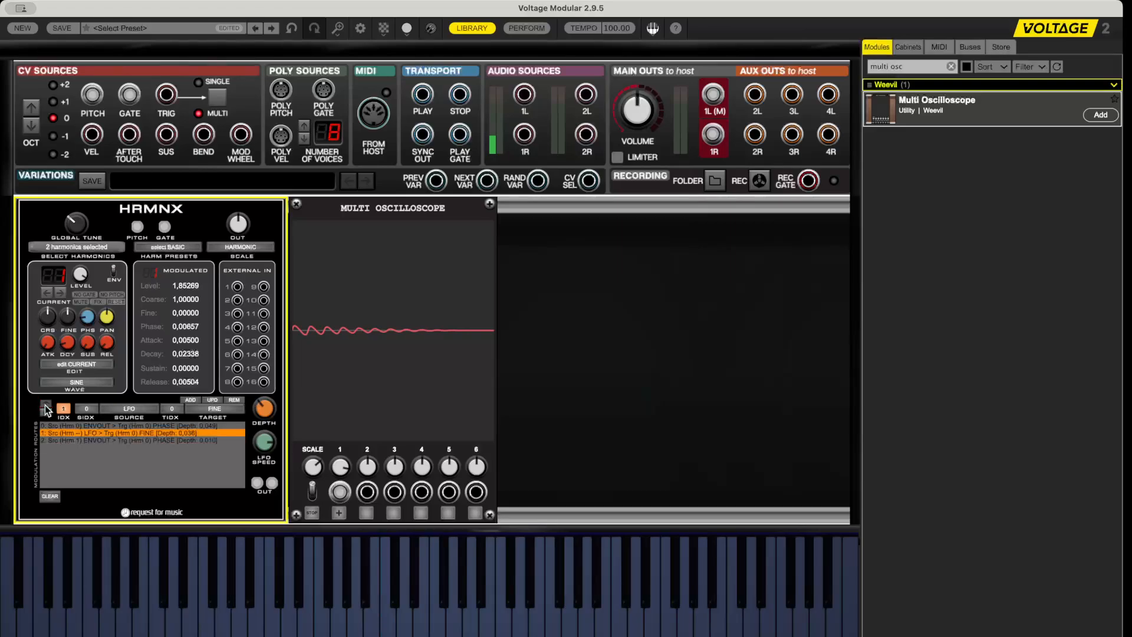
pyautogui.click(46, 404)
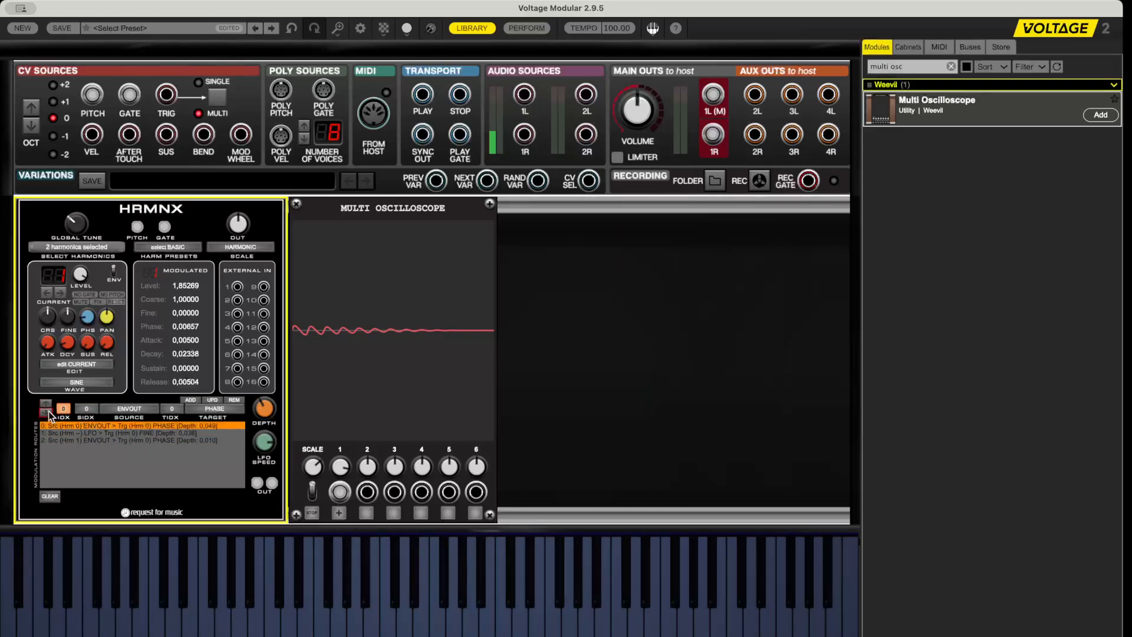
pyautogui.click(46, 412)
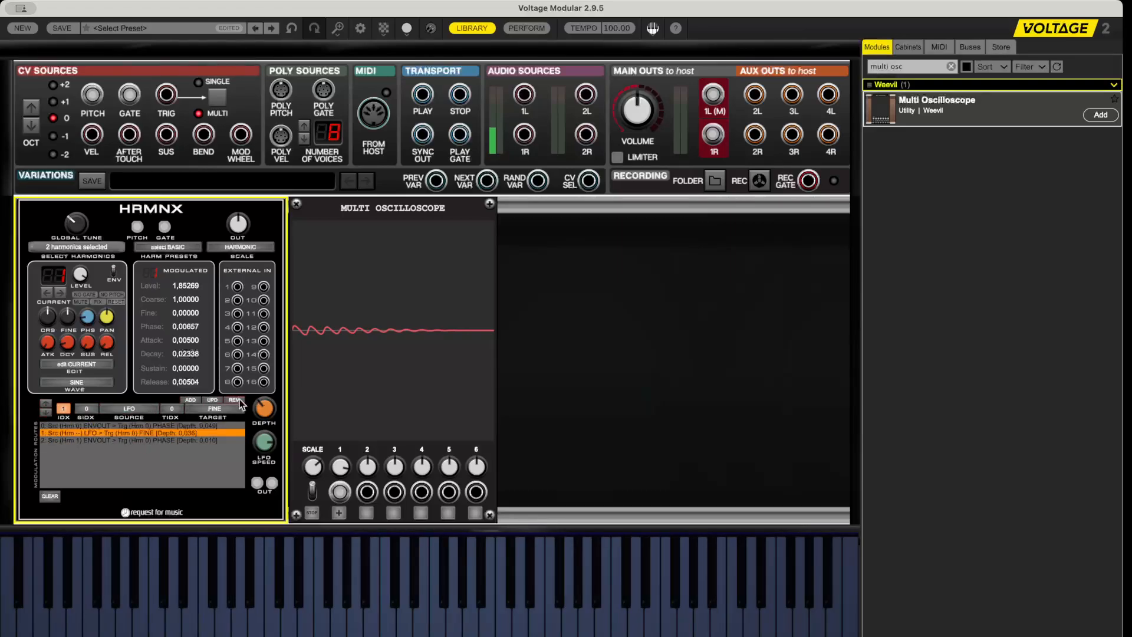
pyautogui.moveTo(264, 408); pyautogui.dragTo(274, 465)
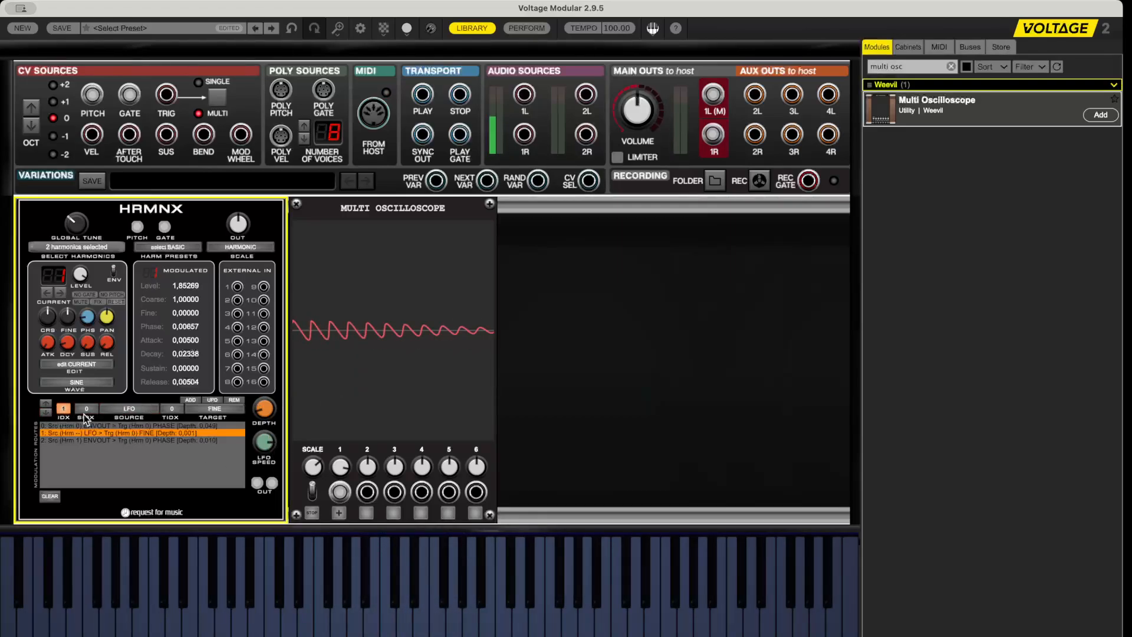
# Set the depth of harmonic 0's ENVOUT route to about 0.021 and of harmonic 1's ENVOUT route to about 0.097
pyautogui.click(50, 400)
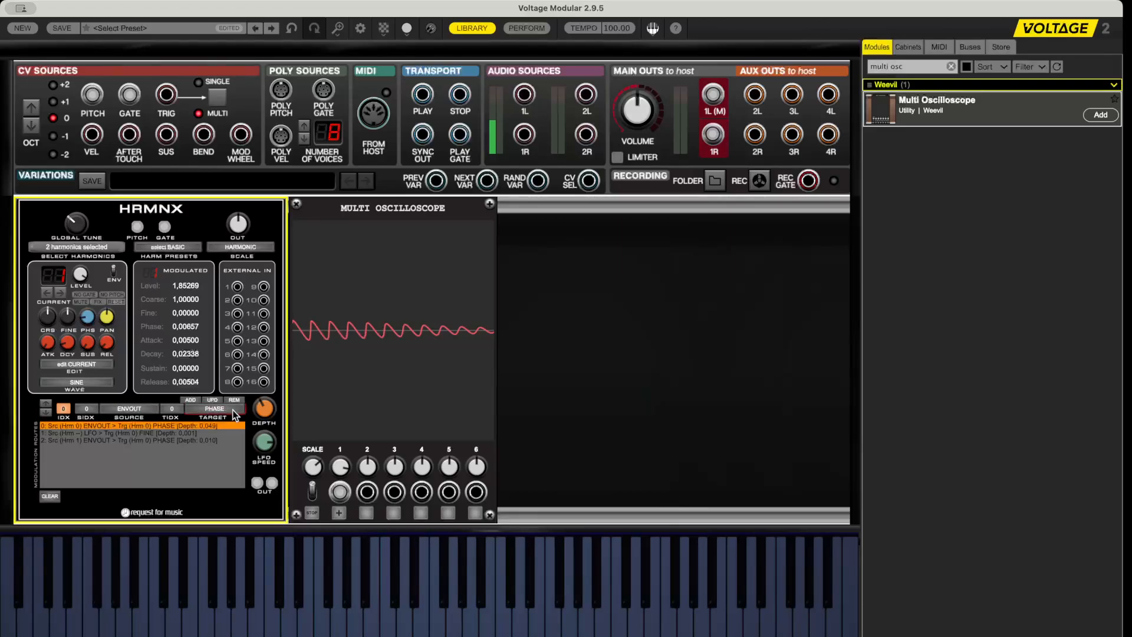
pyautogui.moveTo(257, 416); pyautogui.dragTo(267, 437)
pyautogui.click(44, 411)
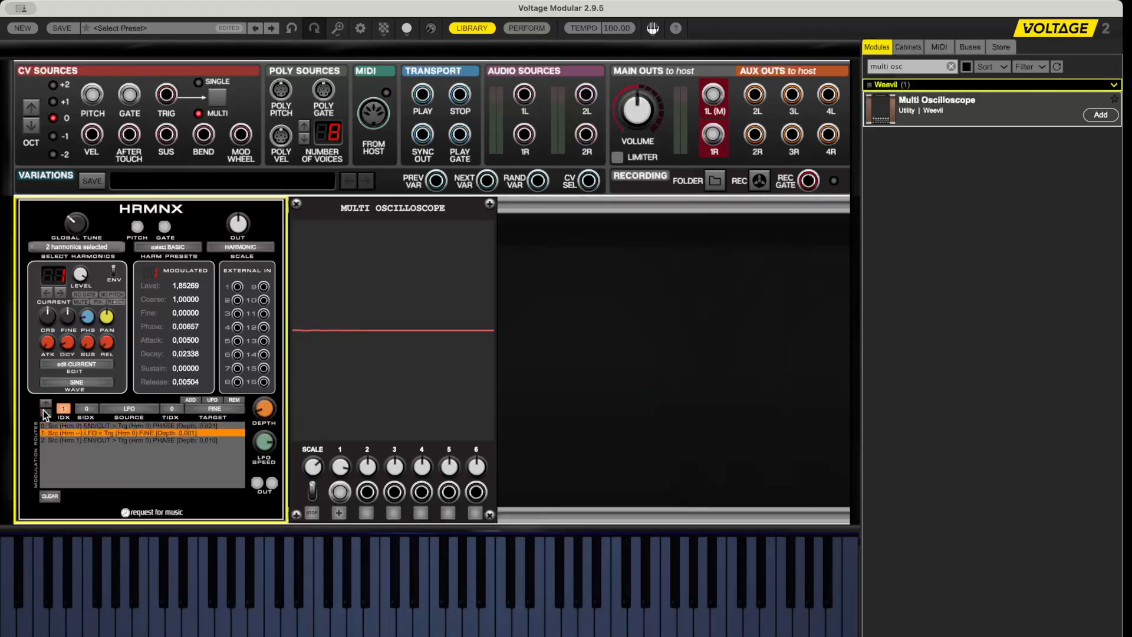
pyautogui.click(44, 410)
pyautogui.moveTo(268, 408); pyautogui.dragTo(270, 375)
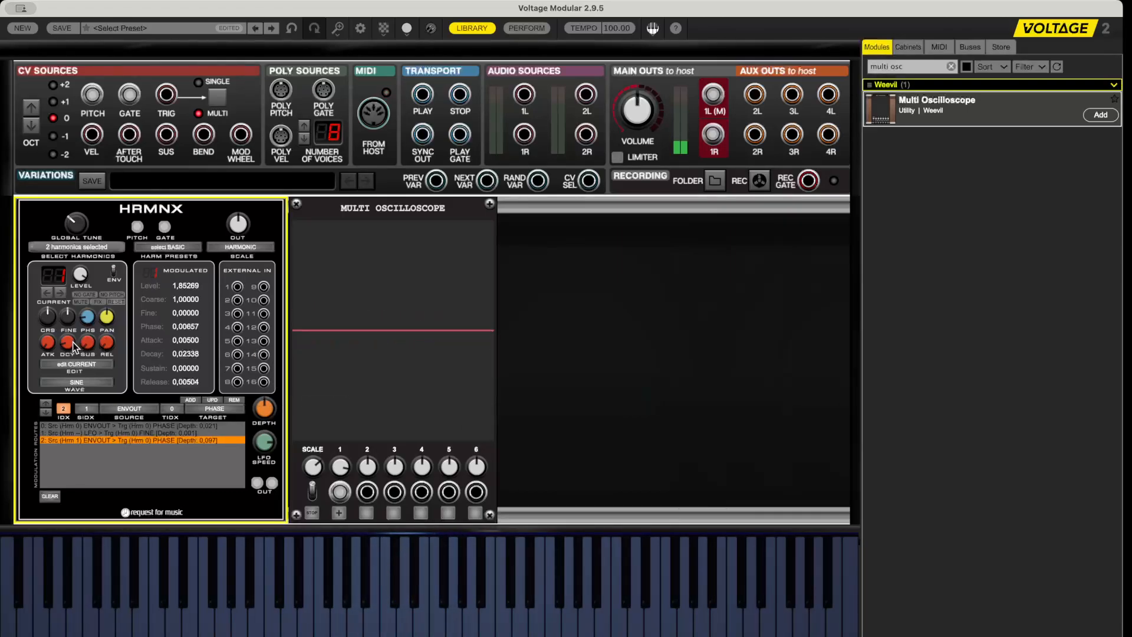
# Set harmonic 1's decay to about 0.116 and add harmonic 2 to the selected harmonics
pyautogui.moveTo(67, 342); pyautogui.dragTo(74, 323)
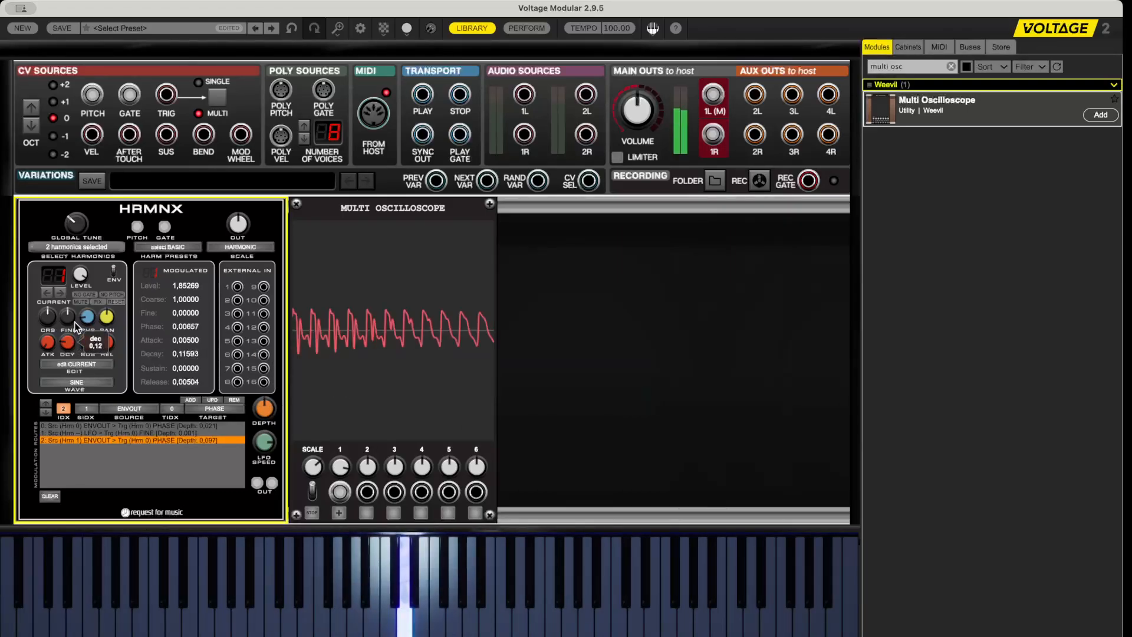
pyautogui.moveTo(83, 323)
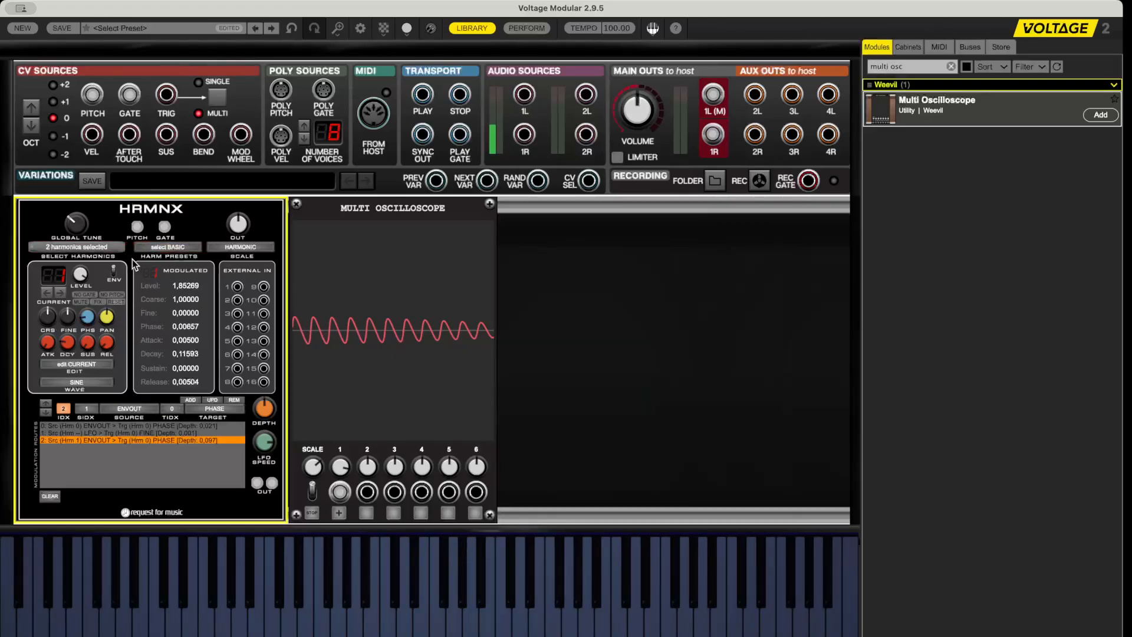
pyautogui.click(96, 246)
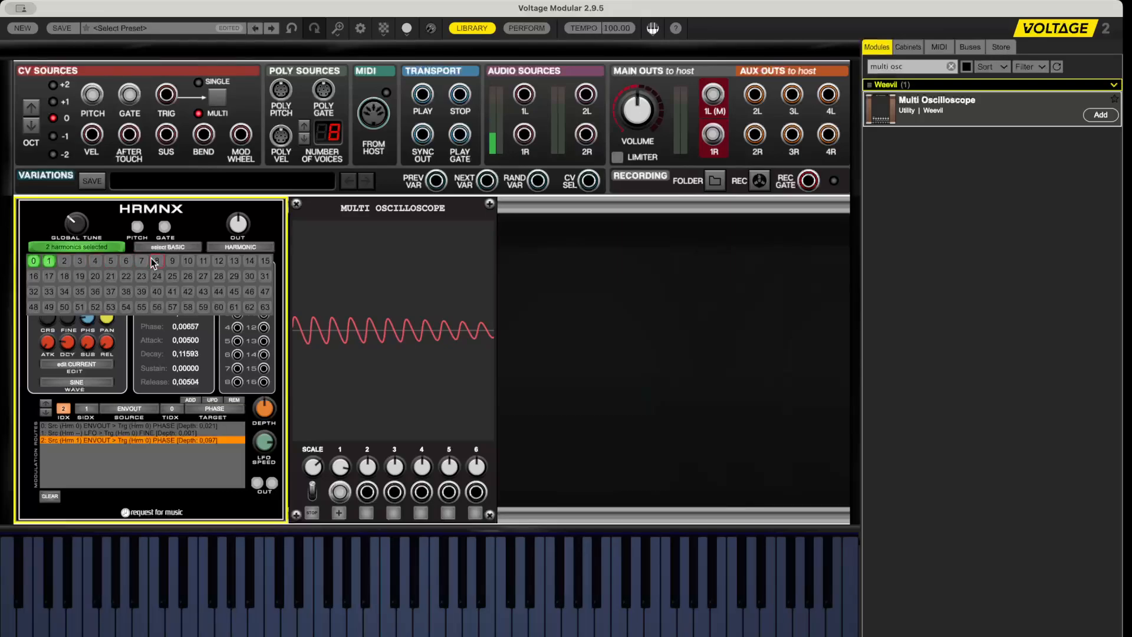
pyautogui.click(63, 261)
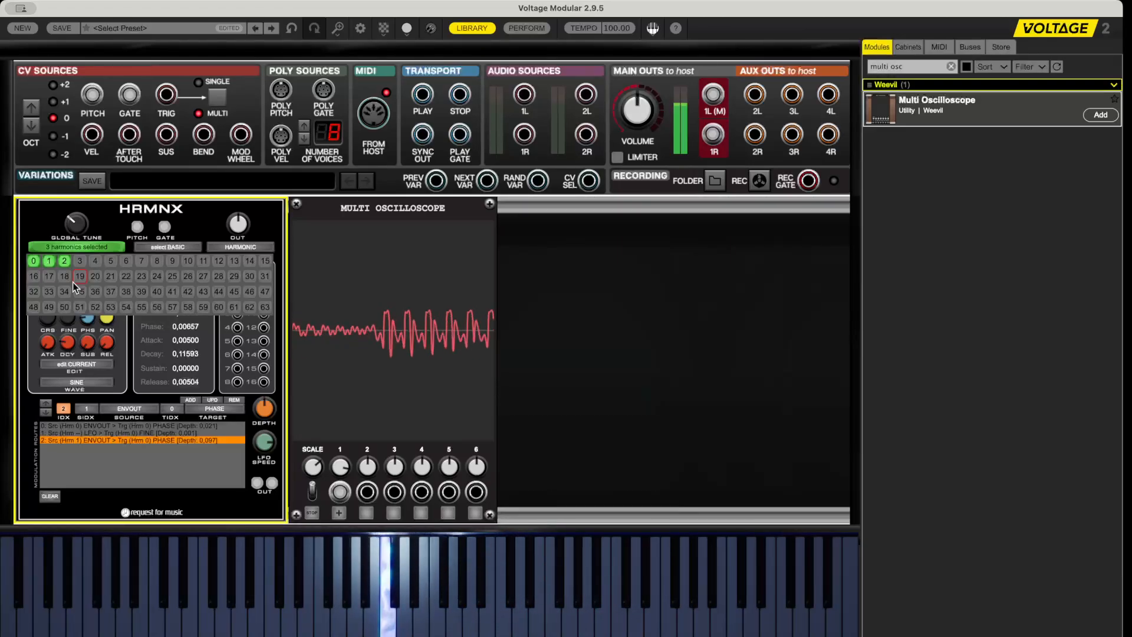
pyautogui.click(88, 248)
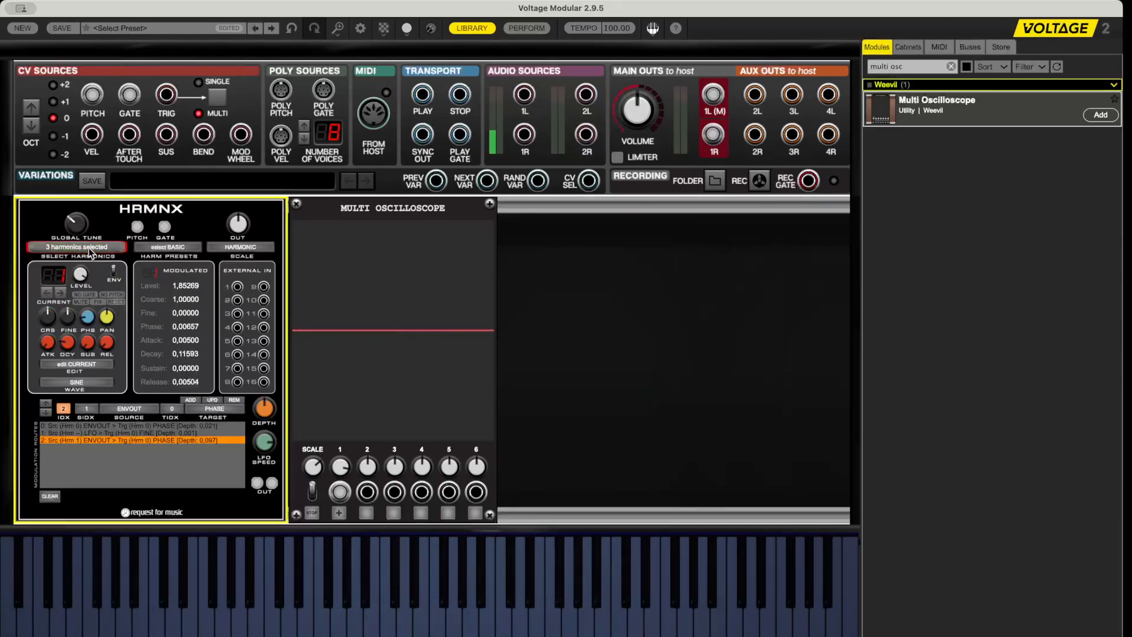
# Switch editing to ALL with the SAW wave and set decay to about 0.329, sustain to about 0.002 and release to about 0.019
pyautogui.click(95, 382)
pyautogui.click(82, 381)
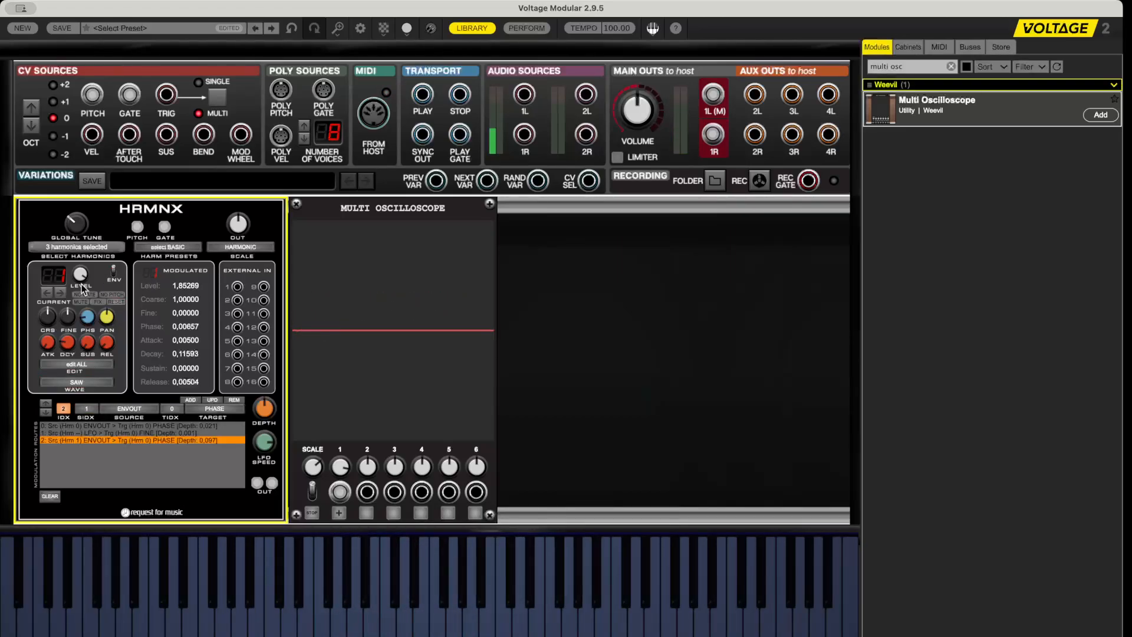
pyautogui.moveTo(67, 342); pyautogui.dragTo(112, 302)
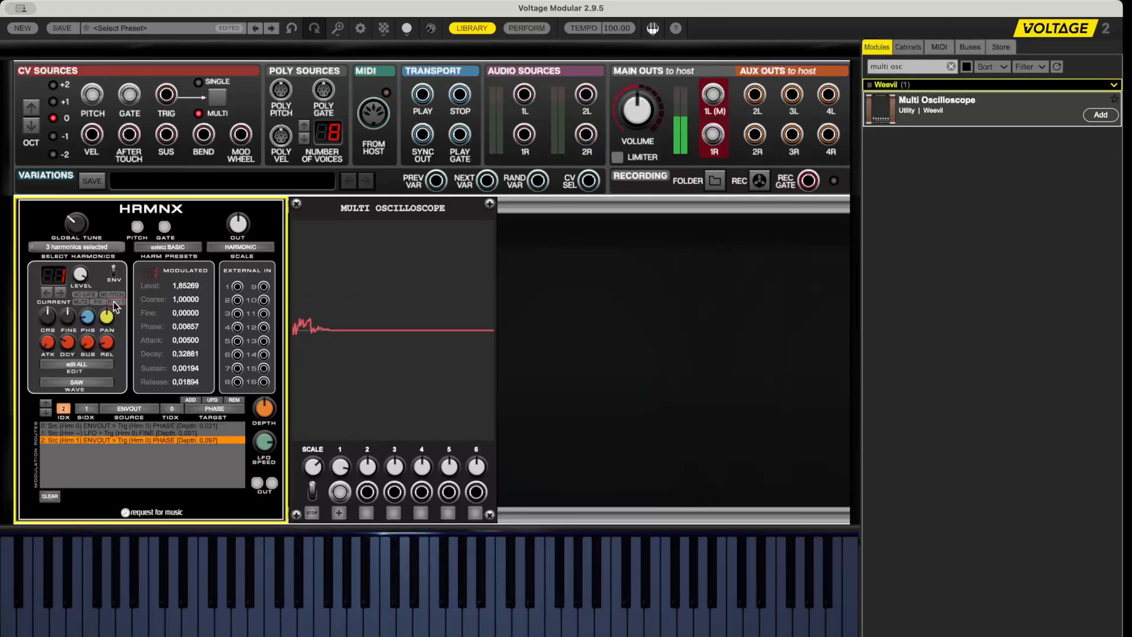
# Try the SQUARE wave, then return to SINE and raise sustain to 1 with harmonic 0 as the current harmonic
pyautogui.click(97, 416)
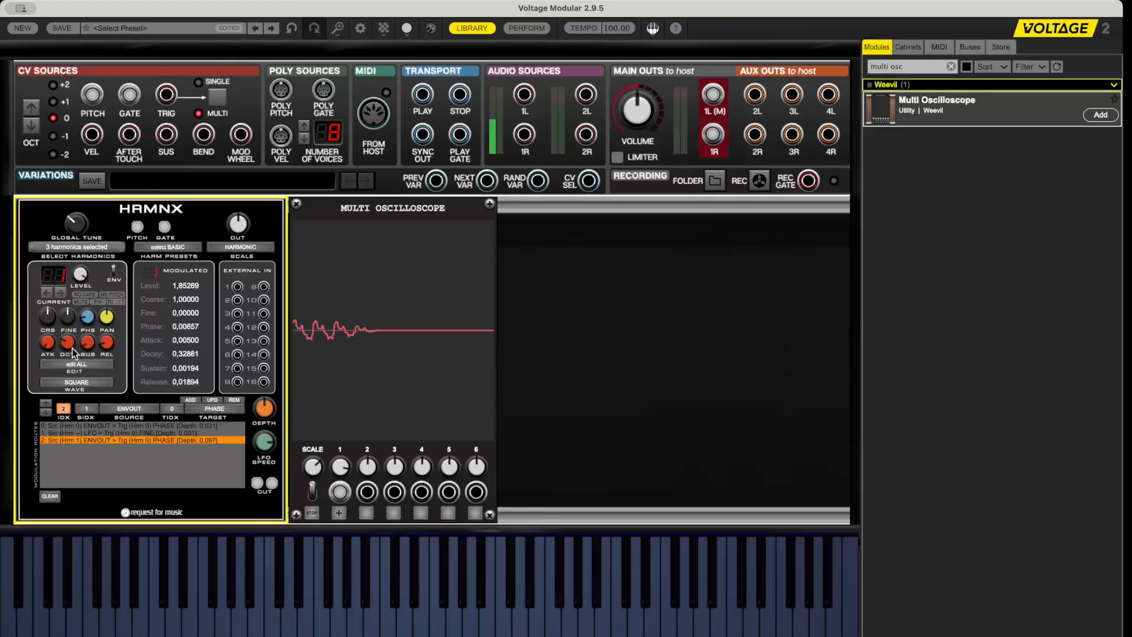
pyautogui.click(48, 293)
pyautogui.click(91, 387)
pyautogui.moveTo(86, 342); pyautogui.dragTo(100, 95)
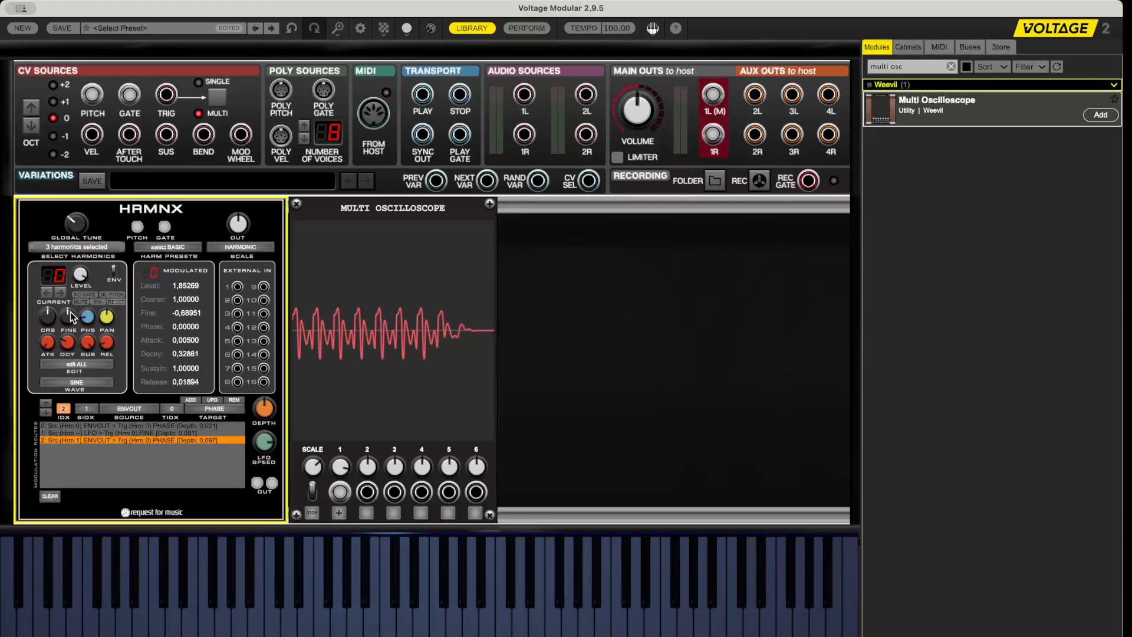
# Clear all modulation routes and reset the harmonics' level to 1
pyautogui.click(55, 495)
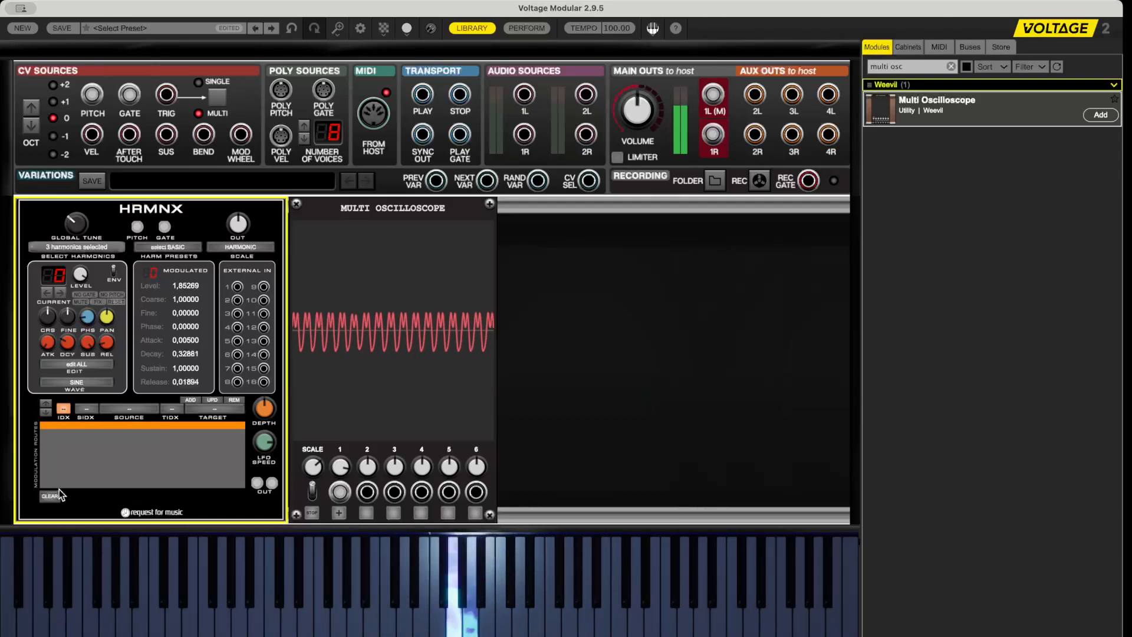
pyautogui.doubleClick(81, 277)
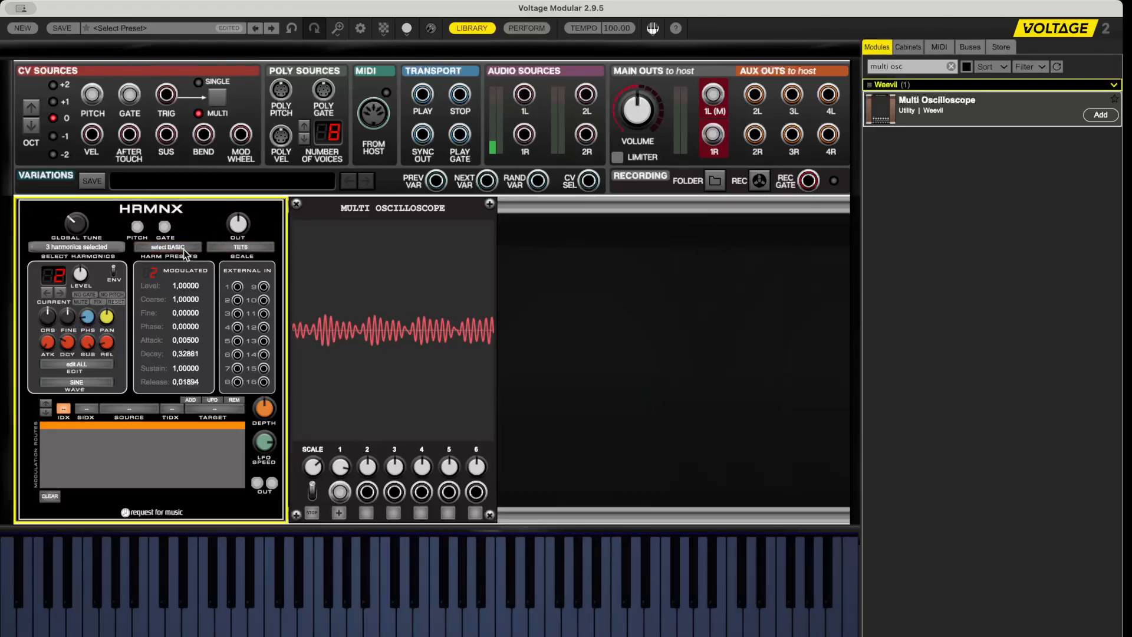
# Select all 64 harmonics with the ALL harmonics preset
pyautogui.click(100, 252)
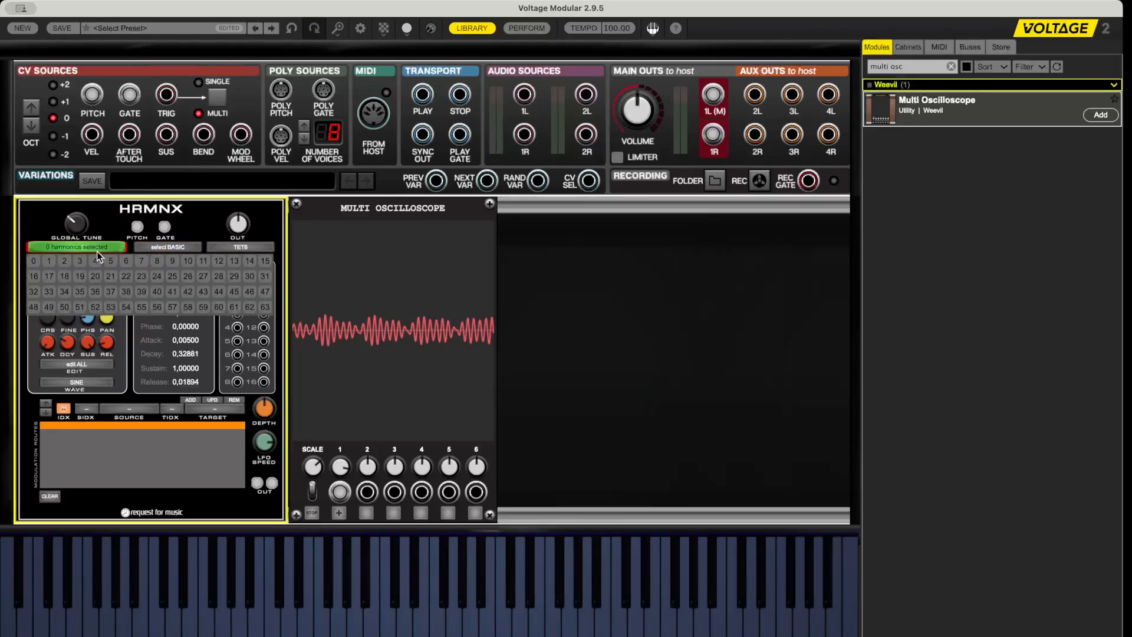
pyautogui.click(175, 248)
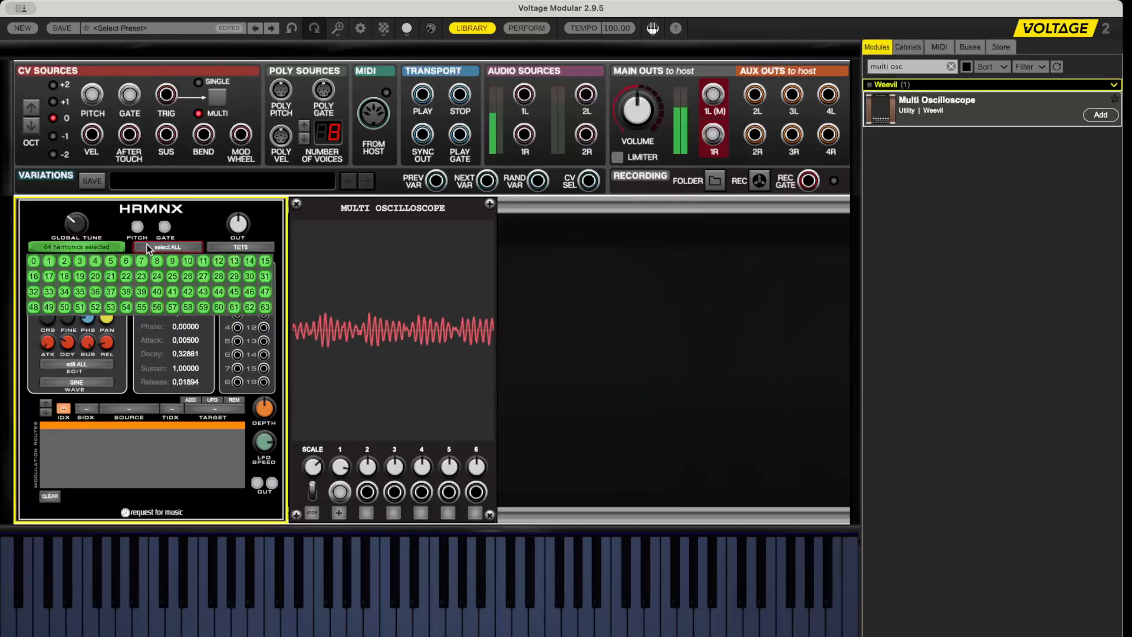
pyautogui.click(105, 244)
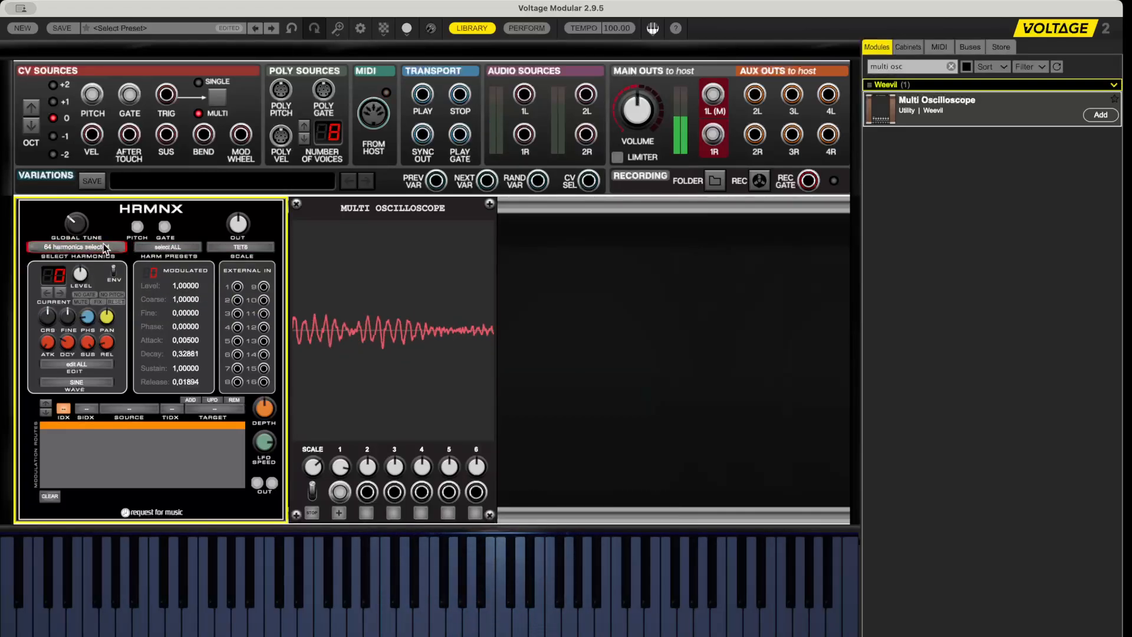
# Set all harmonics' decay to about 0.900, release to about 0.007 and level to about 0.970 while trying the HARMONIC and TET64 scales
pyautogui.click(248, 247)
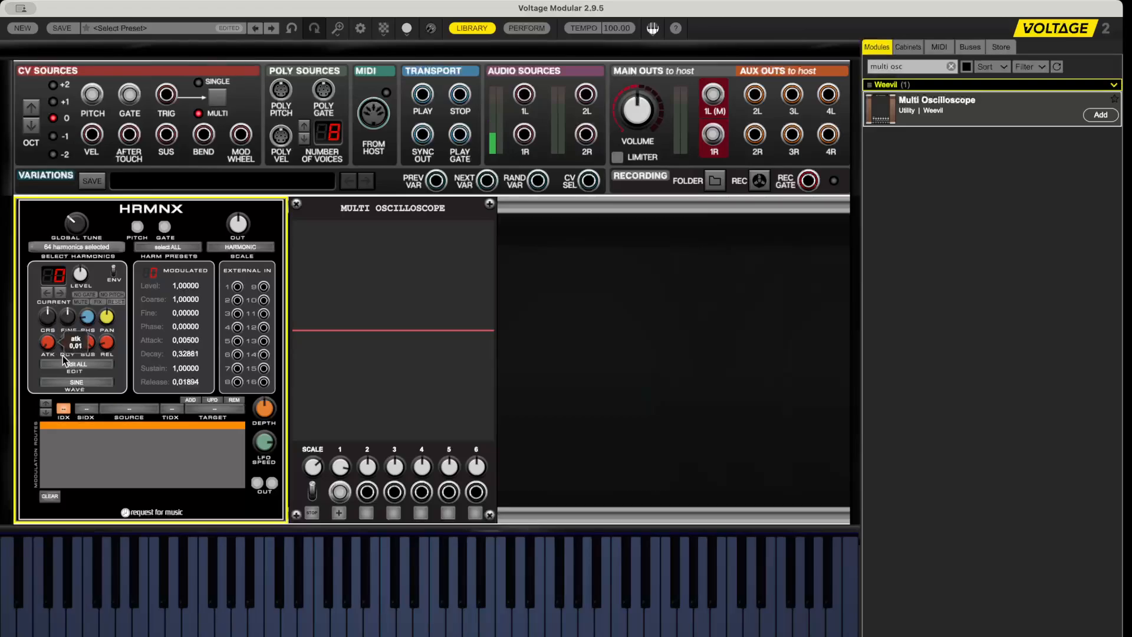
pyautogui.moveTo(67, 342); pyautogui.dragTo(103, 303)
pyautogui.moveTo(116, 344)
pyautogui.mouseDown()
pyautogui.moveTo(113, 354)
pyautogui.moveTo(133, 342)
pyautogui.mouseUp()
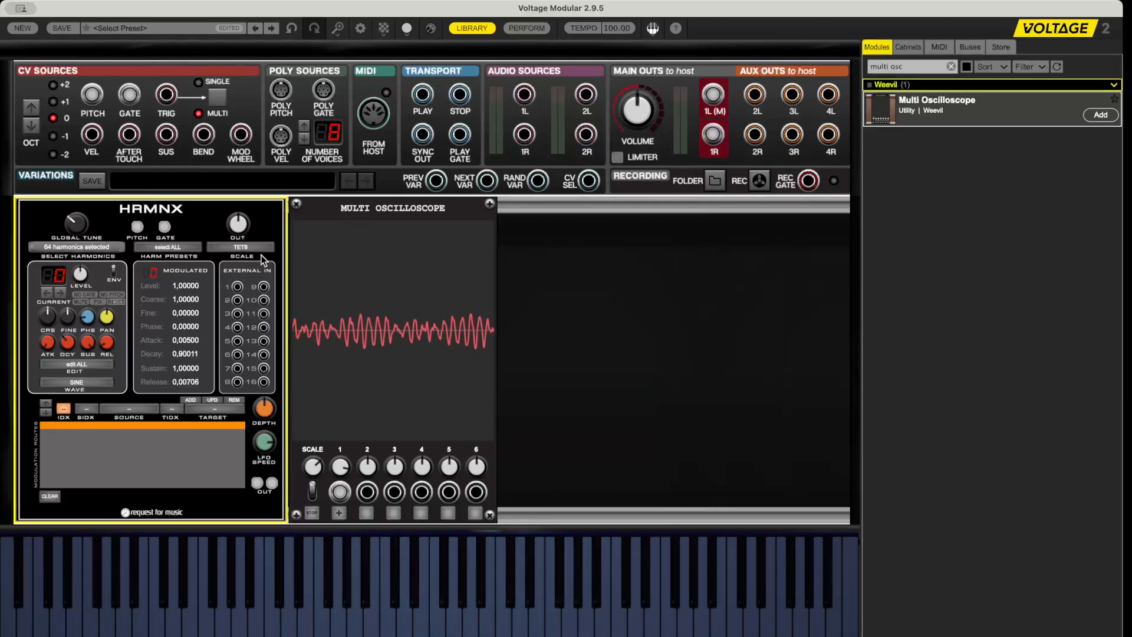
pyautogui.click(260, 291)
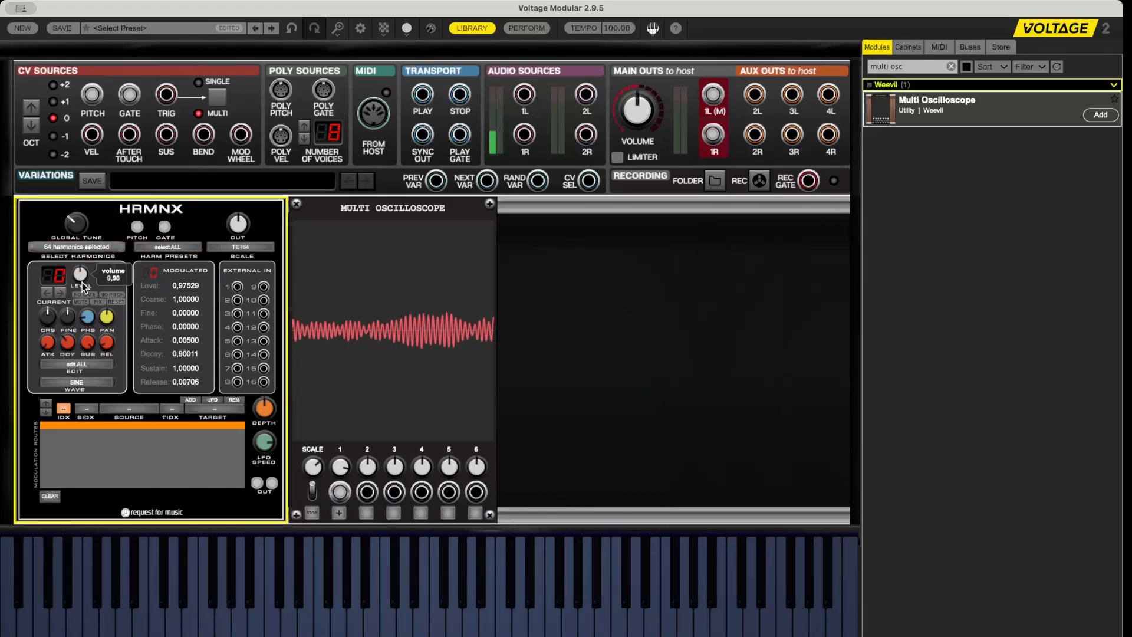
pyautogui.moveTo(85, 287); pyautogui.dragTo(86, 293)
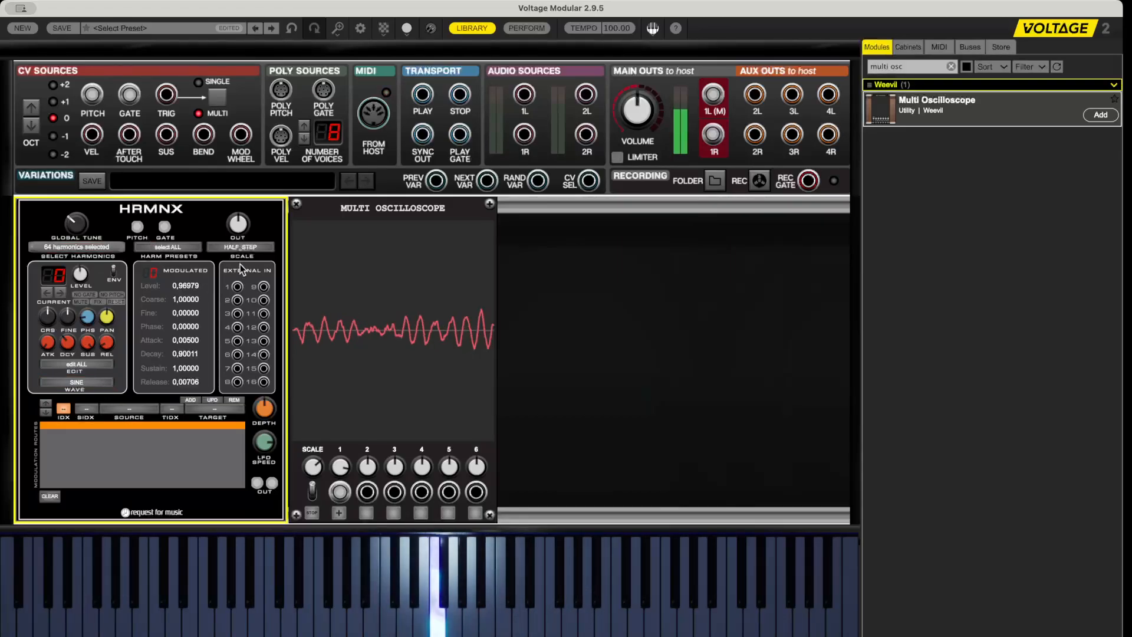
# Change the scale through WHOLE_STEP, GOLDEN_RATIO, SCHUMANN_RESONANCE and FRACTAL_HARMONICS, ending on BOHLEN_PIERCE
pyautogui.click(255, 249)
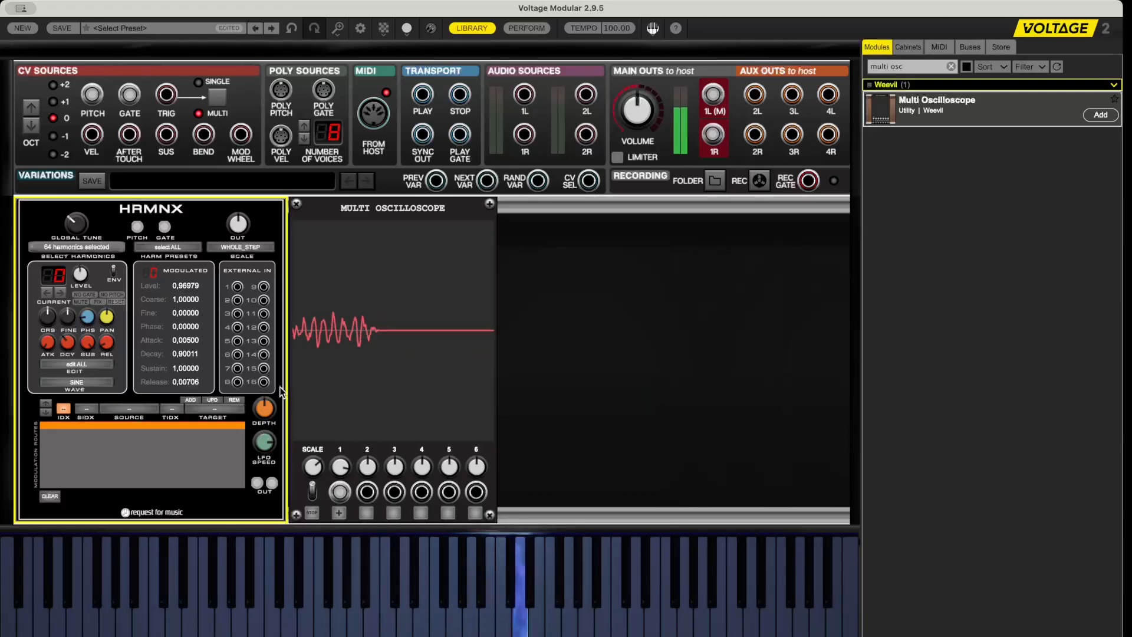
pyautogui.click(241, 248)
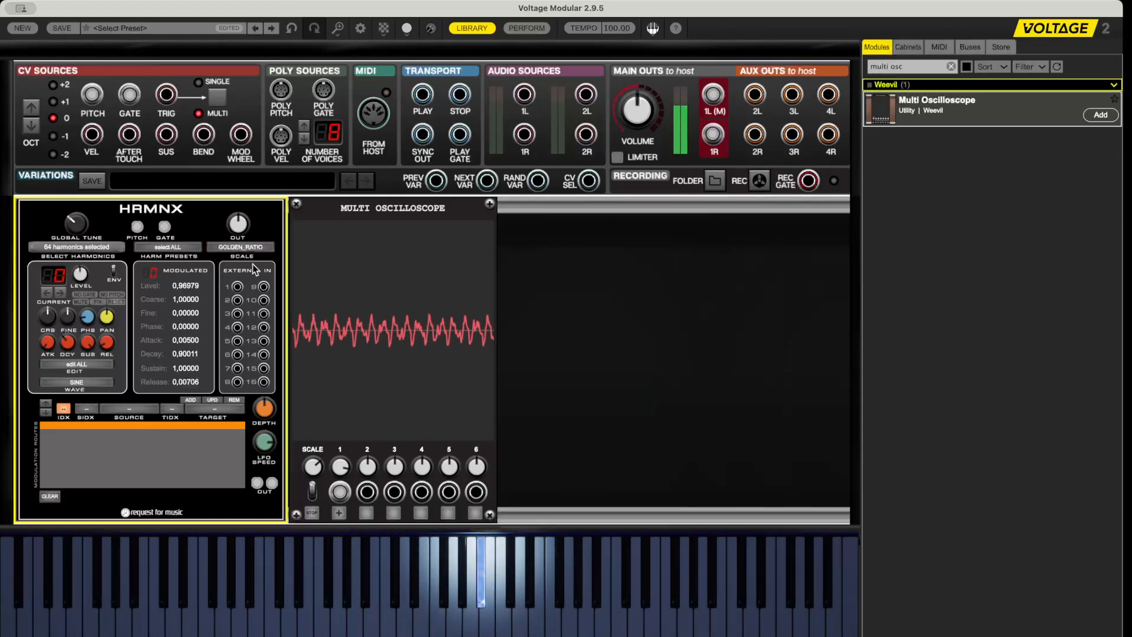
pyautogui.click(249, 247)
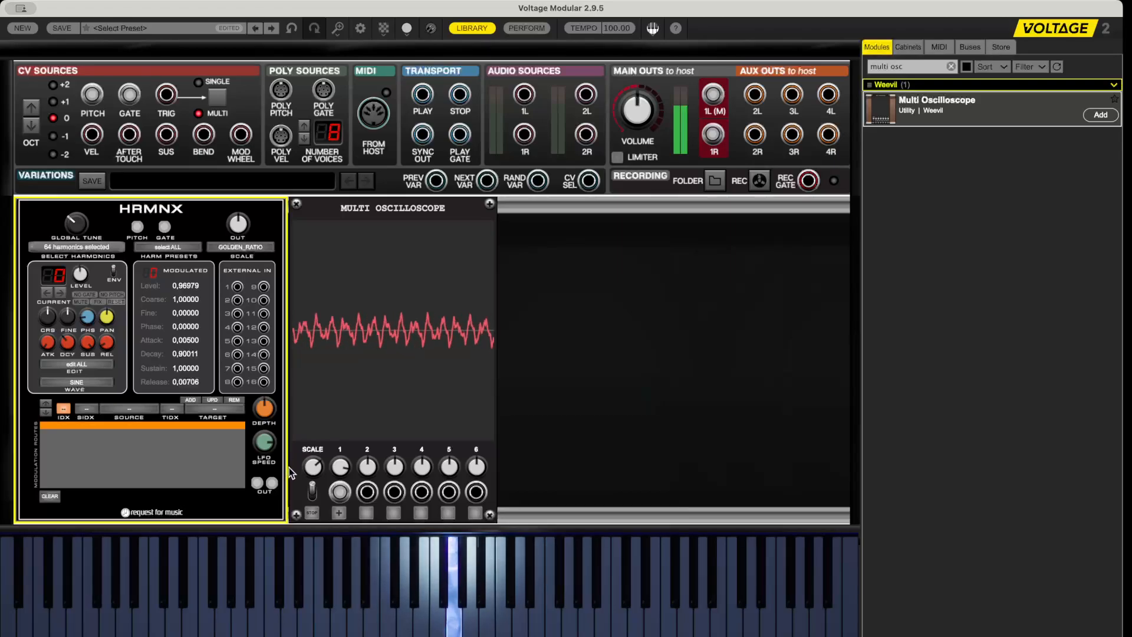
pyautogui.click(242, 247)
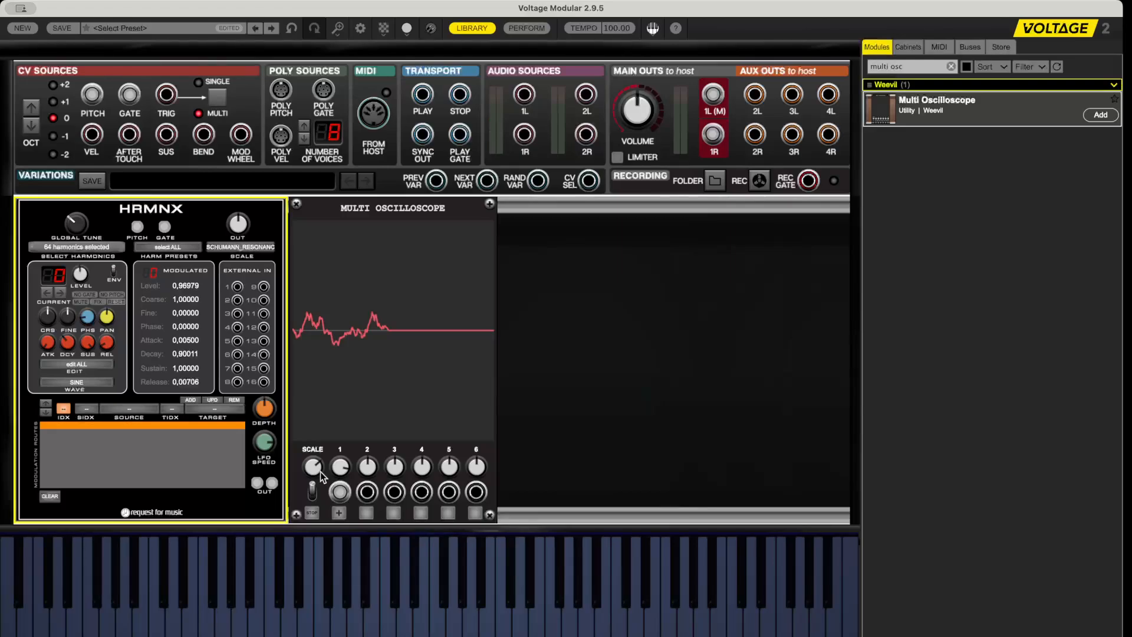
pyautogui.moveTo(320, 471)
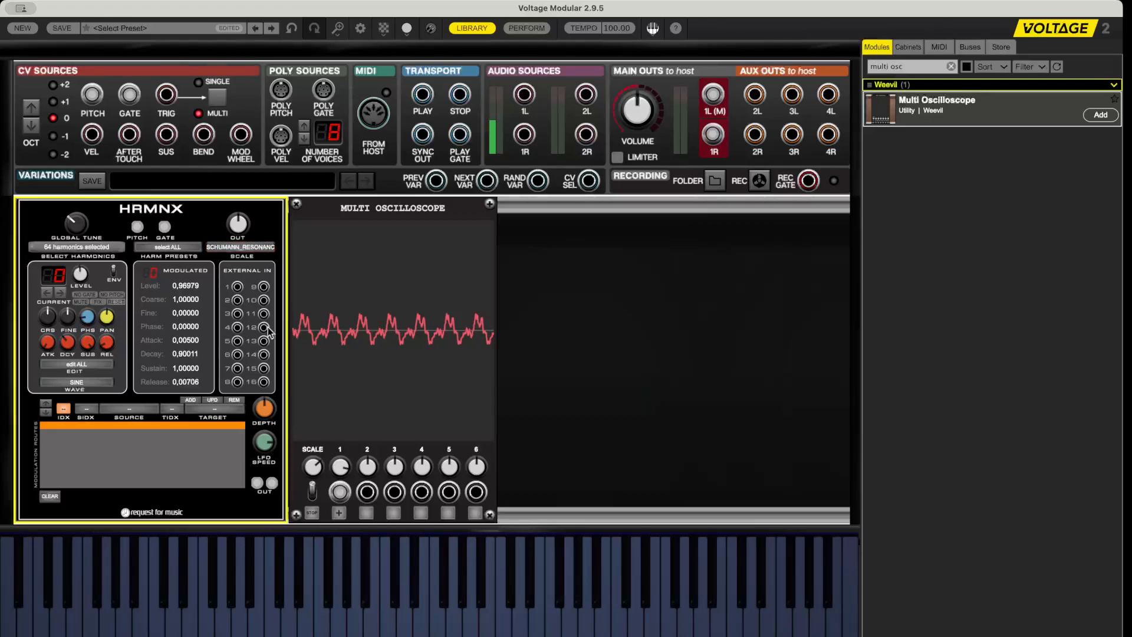
pyautogui.click(240, 247)
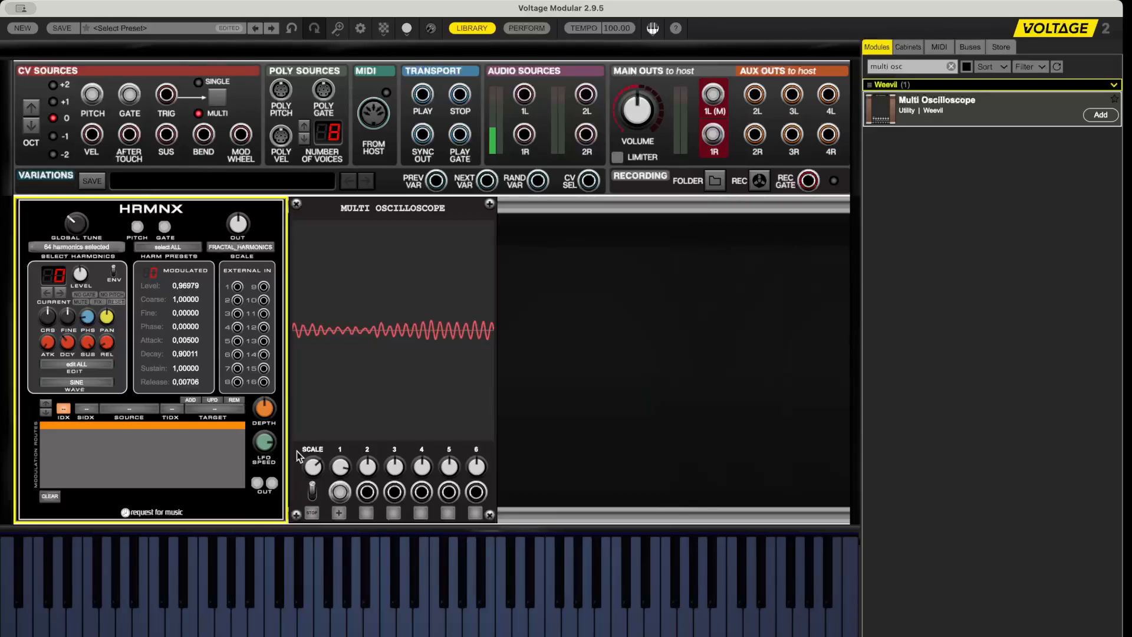
pyautogui.click(288, 517)
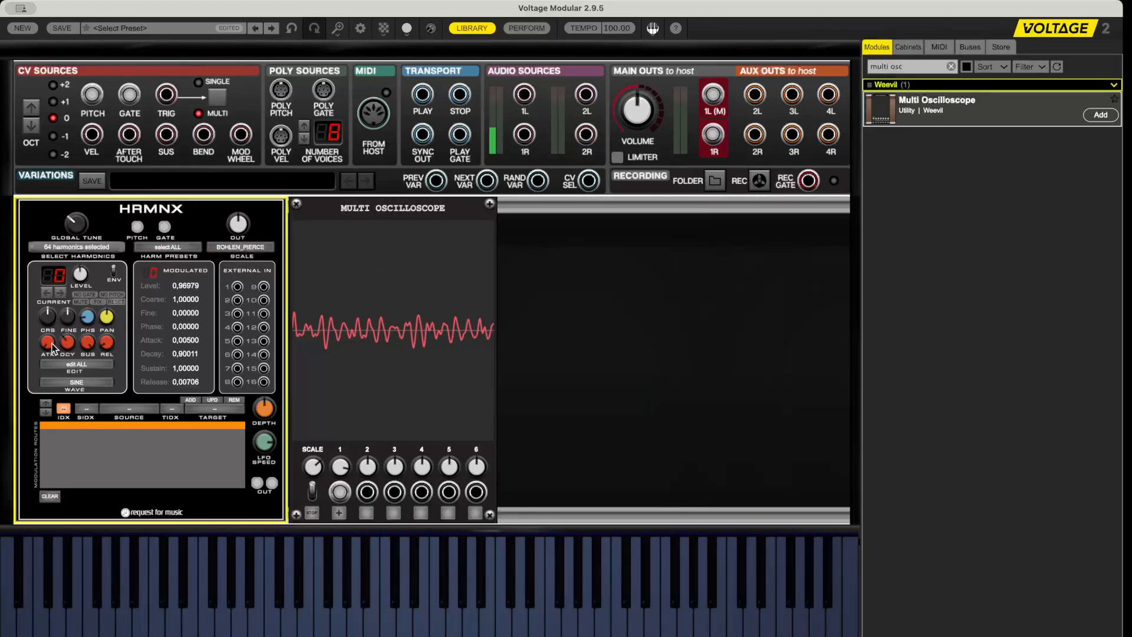
# Set all harmonics' attack to about 0.007, decay to about 2.843, sustain to 0 and release to about 3.374
pyautogui.moveTo(48, 344); pyautogui.dragTo(70, 305)
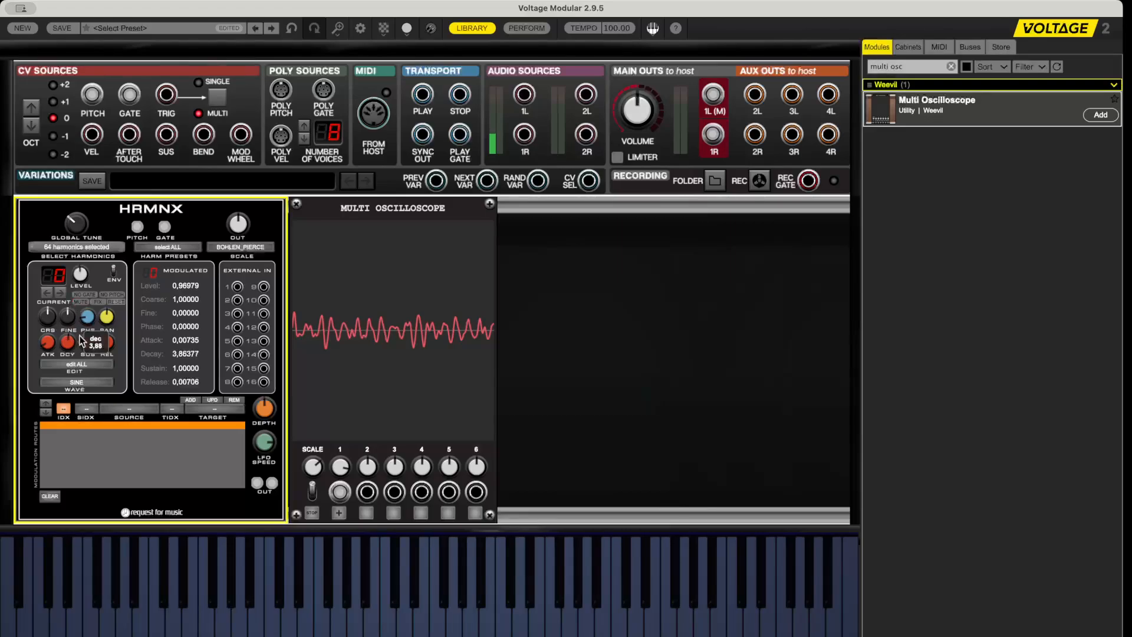
pyautogui.moveTo(86, 344); pyautogui.dragTo(155, 524)
pyautogui.moveTo(106, 355); pyautogui.dragTo(110, 307)
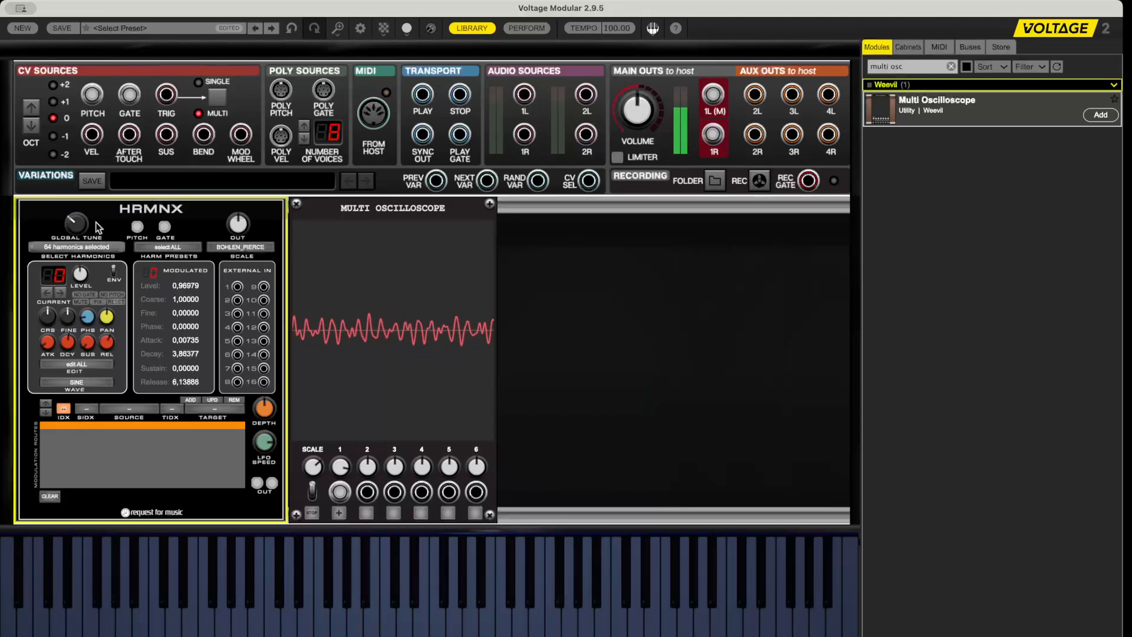
pyautogui.moveTo(106, 342); pyautogui.dragTo(69, 354)
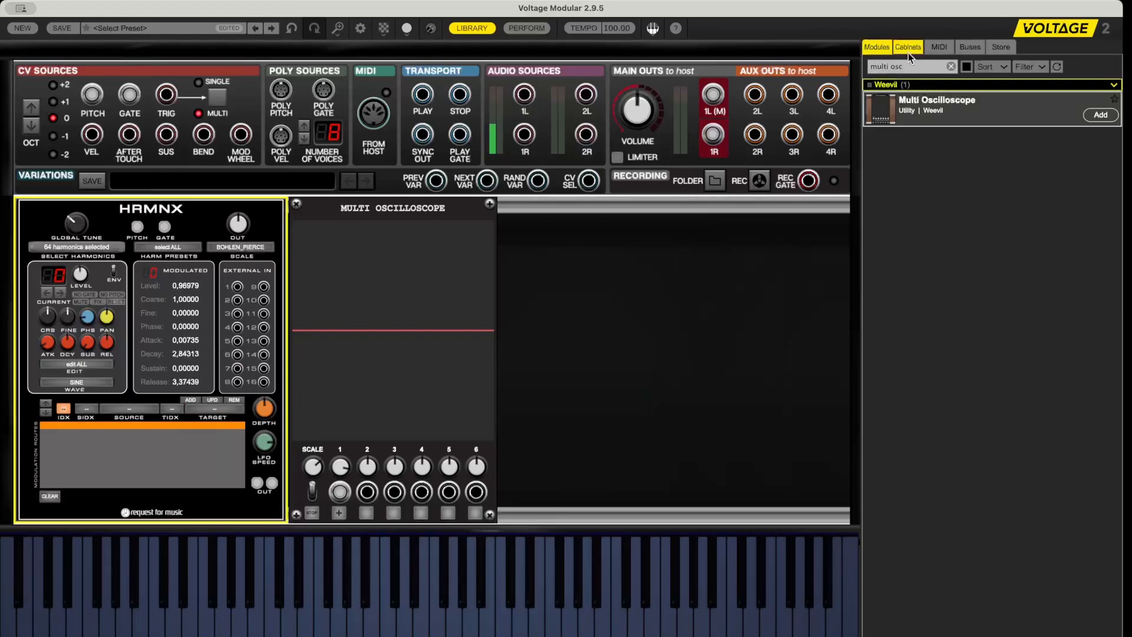
# Search the module library for "f_" and add the F_DELAY module beside the oscilloscope
pyautogui.moveTo(911, 66); pyautogui.dragTo(854, 66)
pyautogui.write('h')
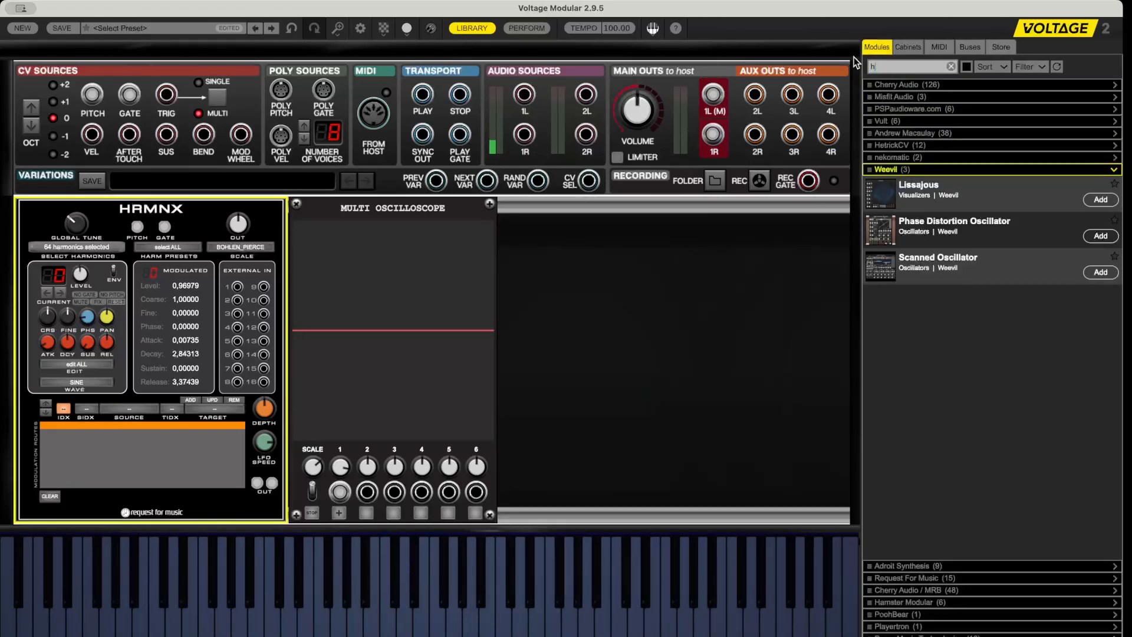
pyautogui.press('BackSpace')
pyautogui.write('f_')
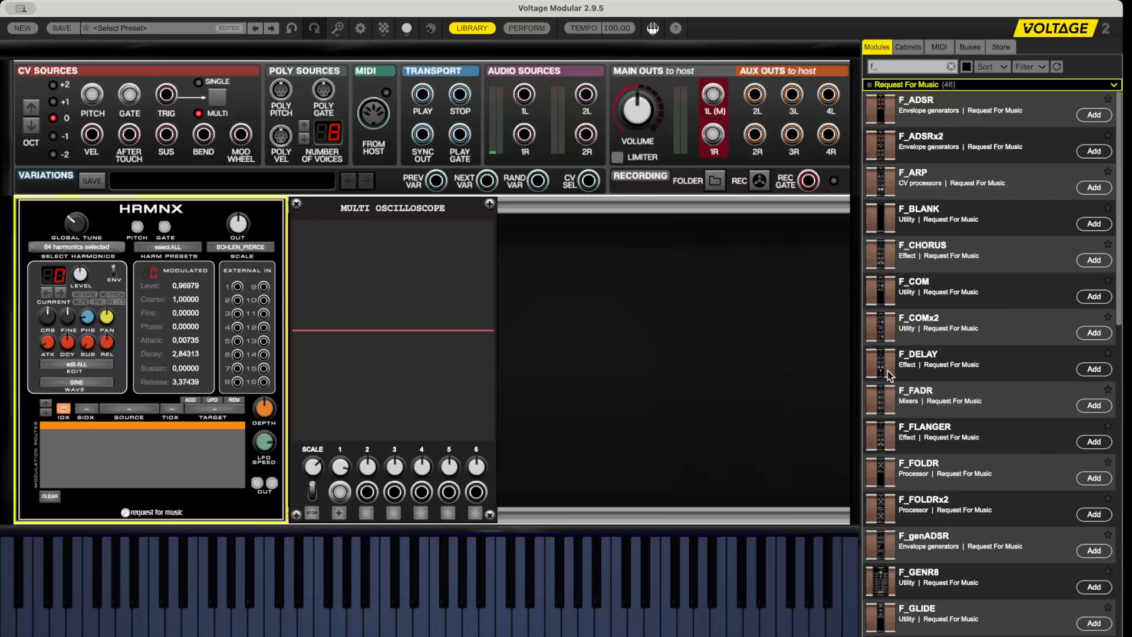
pyautogui.moveTo(887, 370); pyautogui.dragTo(578, 220)
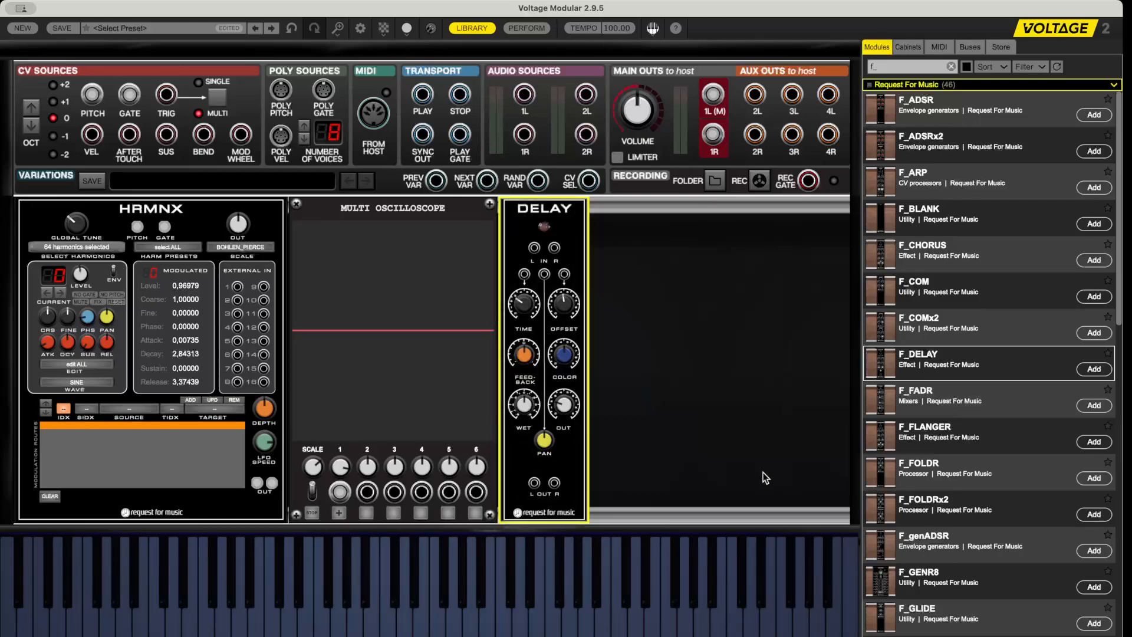
# Add the F_REVERB module to the rack beside the delay
pyautogui.scroll(-8, 916, 592)
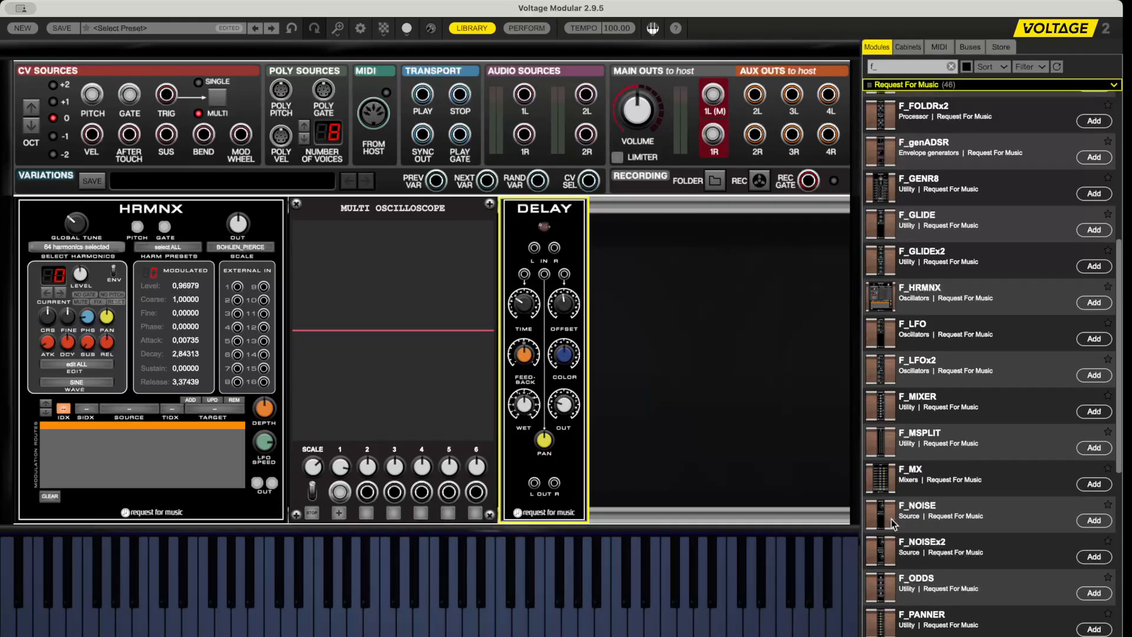
pyautogui.scroll(-1, 896, 519)
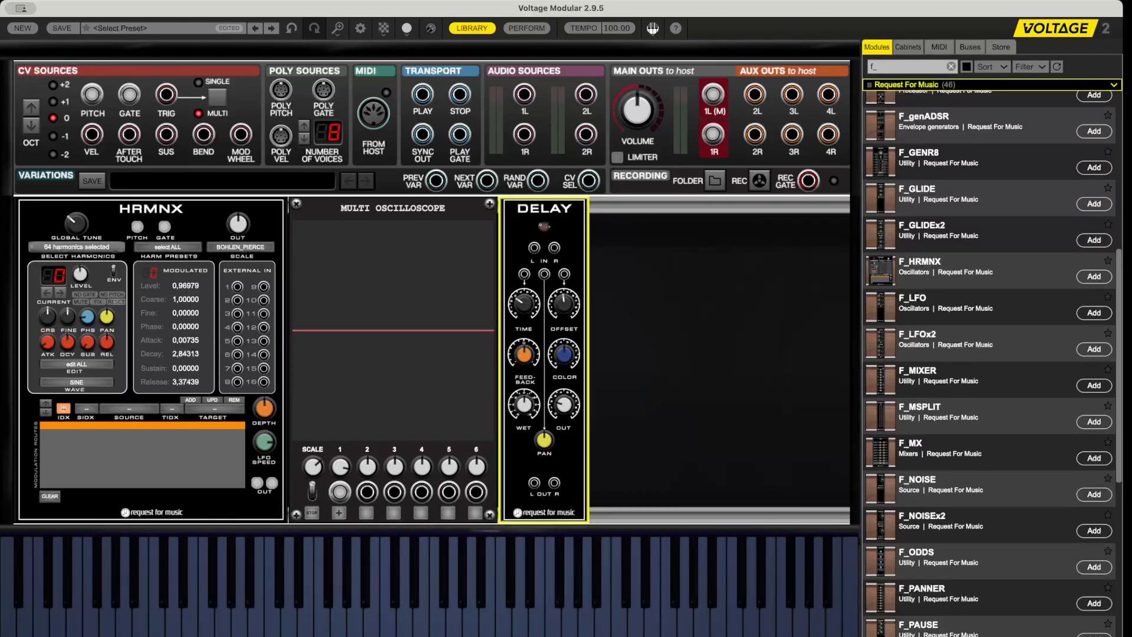
pyautogui.scroll(-10, 990, 359)
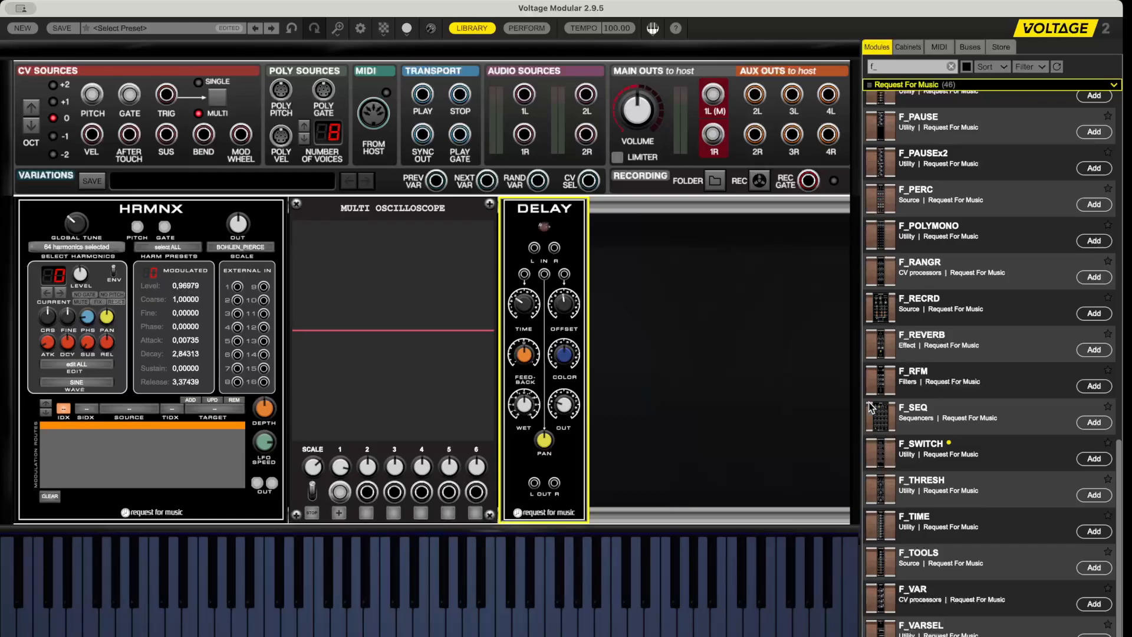
pyautogui.doubleClick(884, 341)
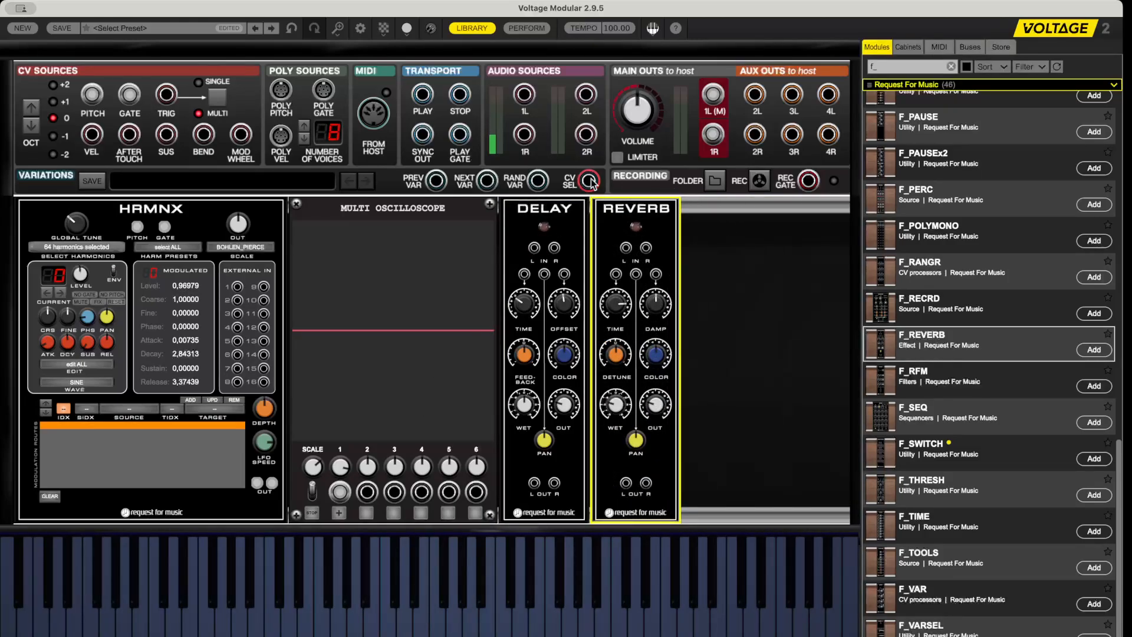
# Reroute the left and right main-output cables through the delay, into the reverb, and from the reverb outputs to main outs 1L and 1R
pyautogui.moveTo(713, 95); pyautogui.dragTo(534, 248)
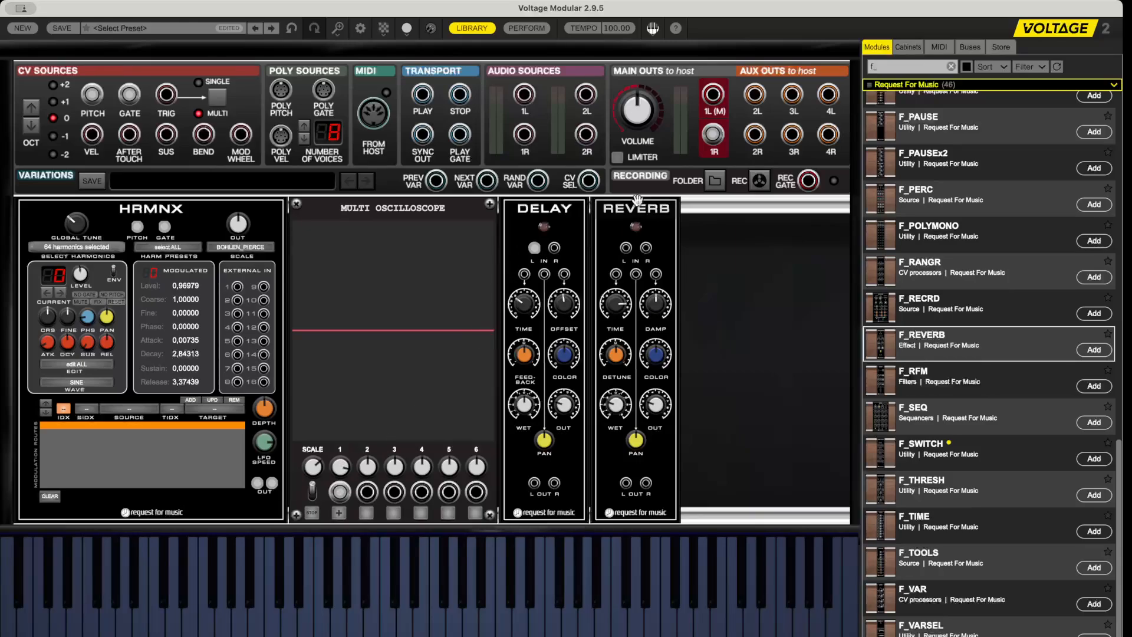
pyautogui.moveTo(713, 135); pyautogui.dragTo(556, 248)
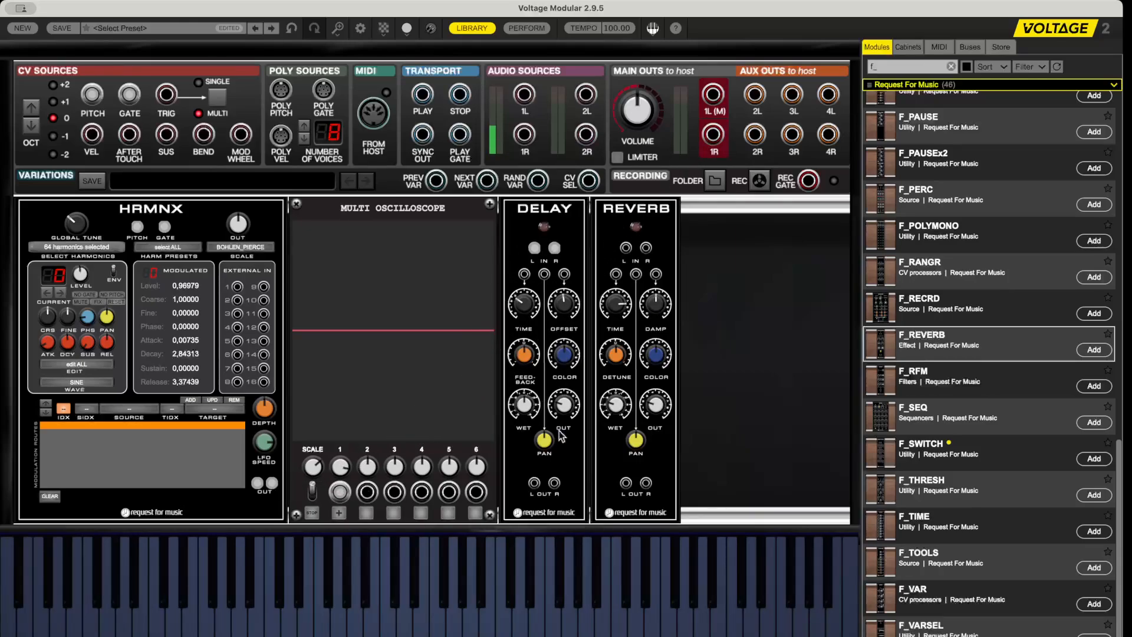
pyautogui.moveTo(534, 484); pyautogui.dragTo(646, 248)
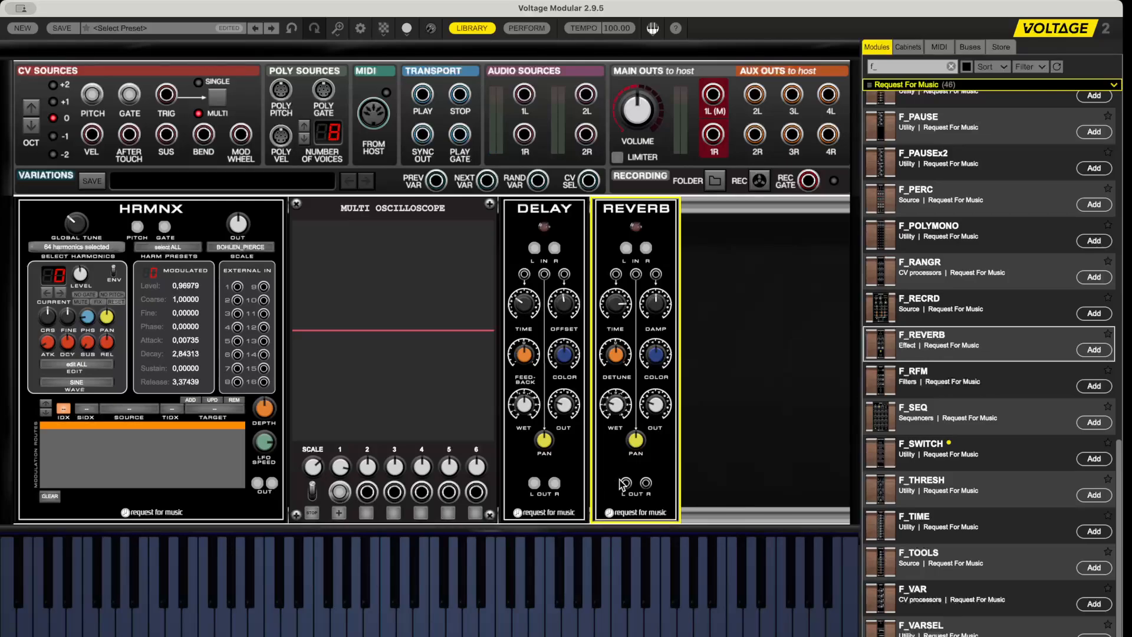
pyautogui.moveTo(625, 484); pyautogui.dragTo(713, 96)
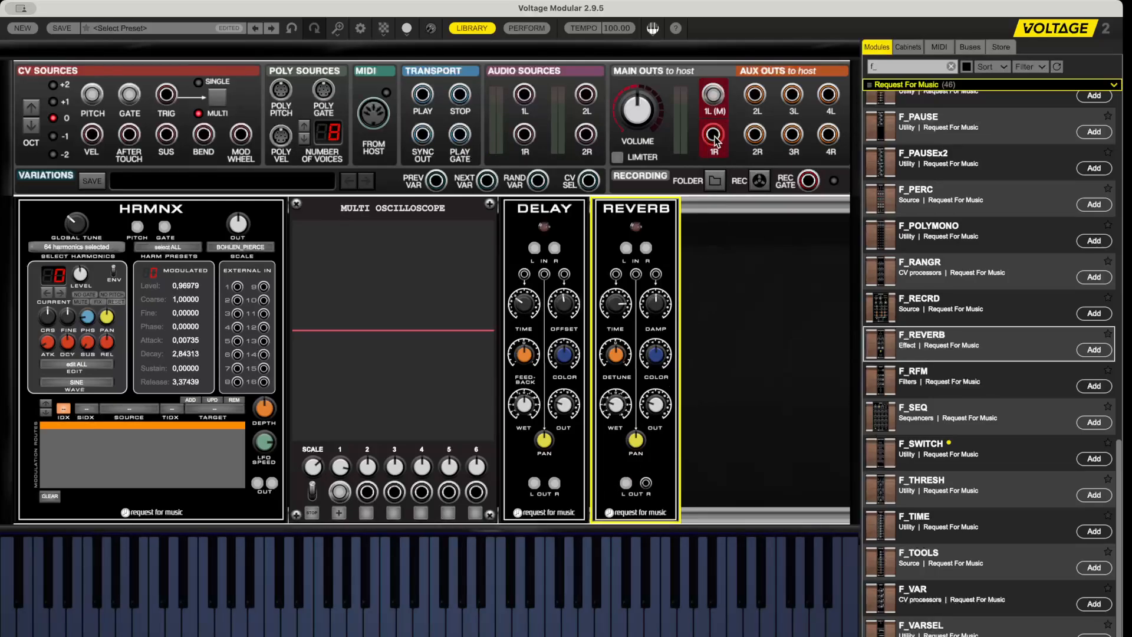
pyautogui.moveTo(713, 135); pyautogui.dragTo(646, 484)
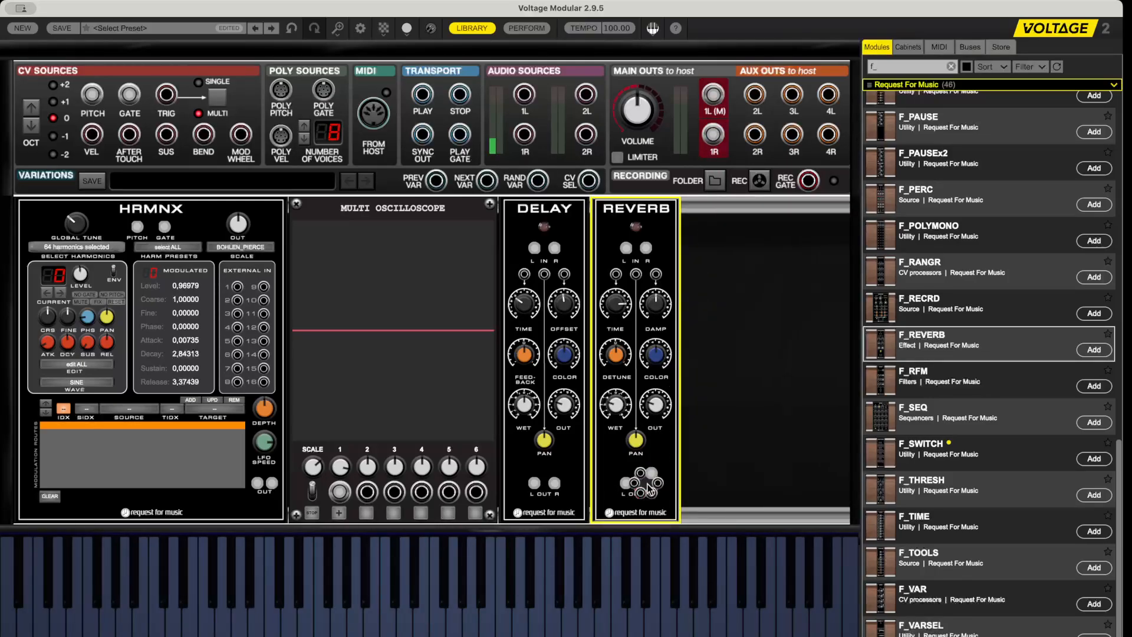
# Raise the output levels of the delay and reverb and lower the wet amounts of both effects
pyautogui.moveTo(562, 398); pyautogui.dragTo(599, 205)
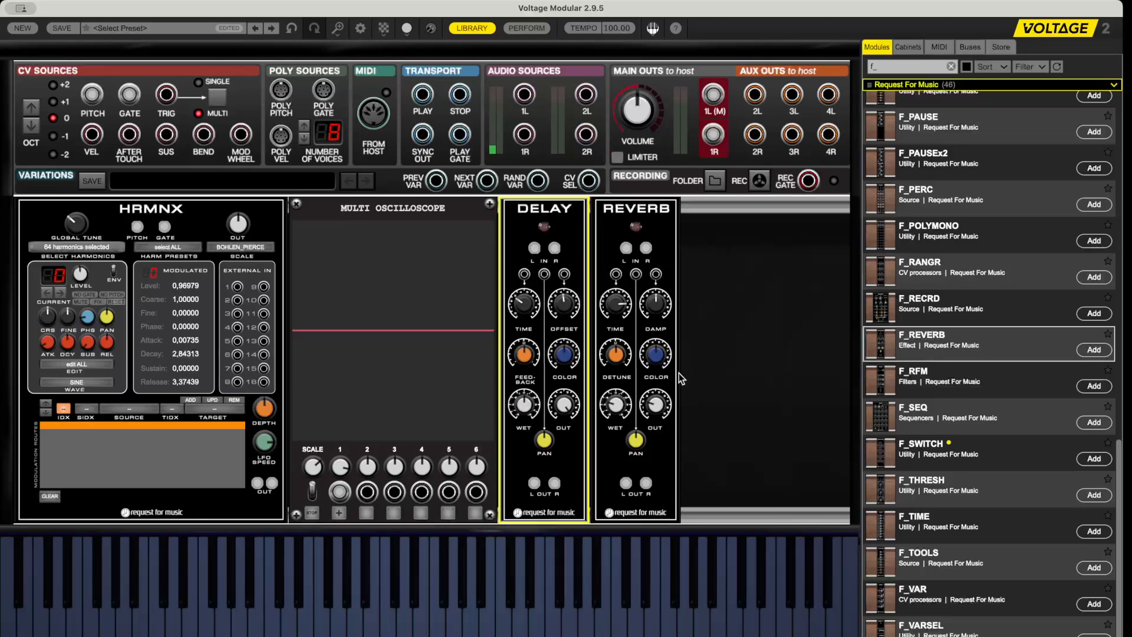
pyautogui.moveTo(654, 409); pyautogui.dragTo(707, 147)
pyautogui.moveTo(524, 404); pyautogui.dragTo(554, 504)
pyautogui.moveTo(615, 405); pyautogui.dragTo(615, 442)
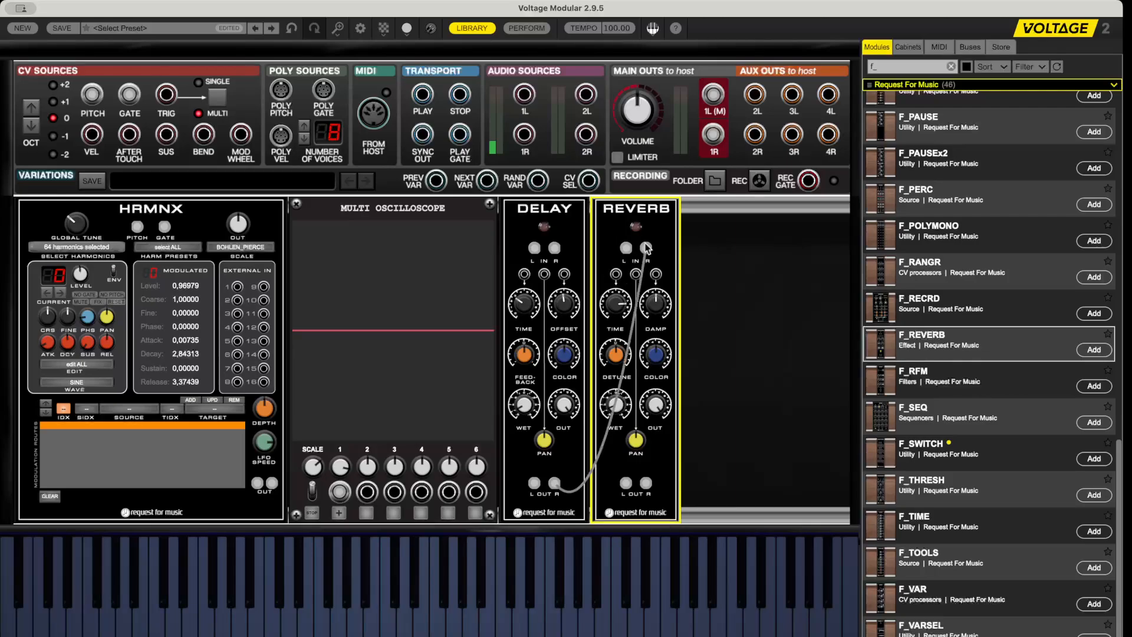
# Switch on the reverb and the delay and lengthen the delay time
pyautogui.click(635, 227)
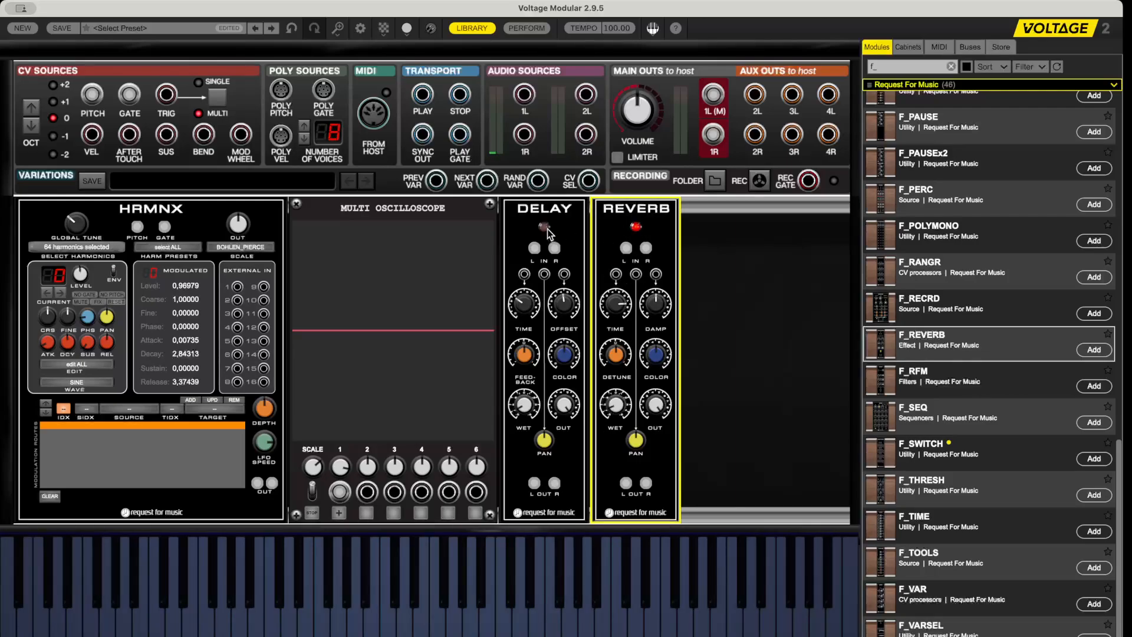
pyautogui.click(546, 228)
pyautogui.moveTo(525, 301); pyautogui.dragTo(534, 257)
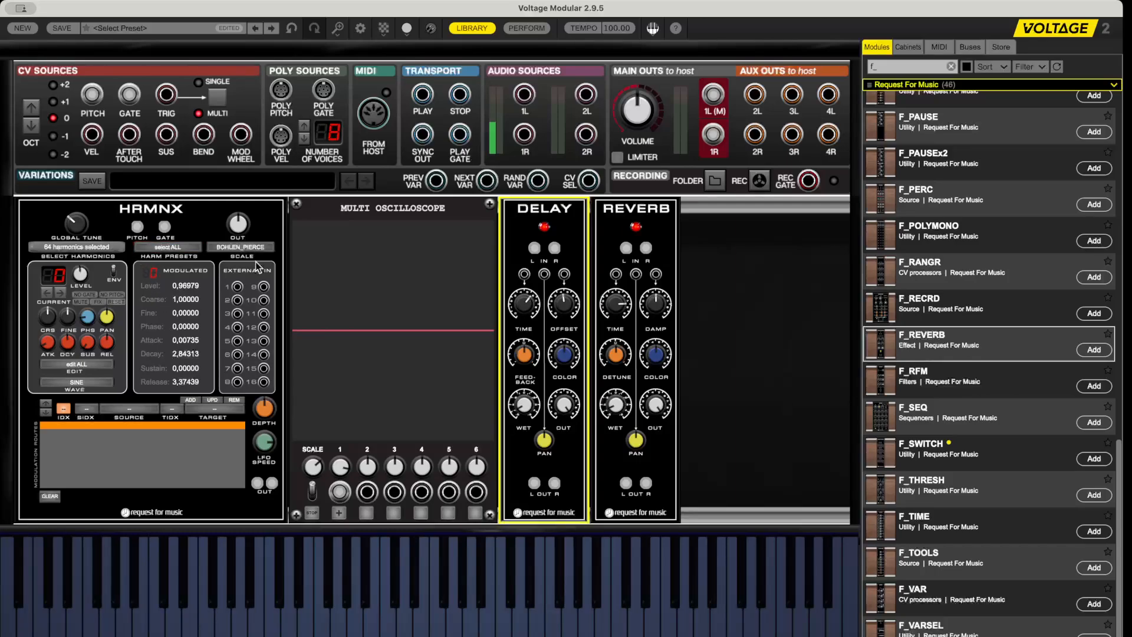
# Set all harmonics' decay to about 4.351 and release to about 5.417
pyautogui.moveTo(64, 345); pyautogui.dragTo(67, 351)
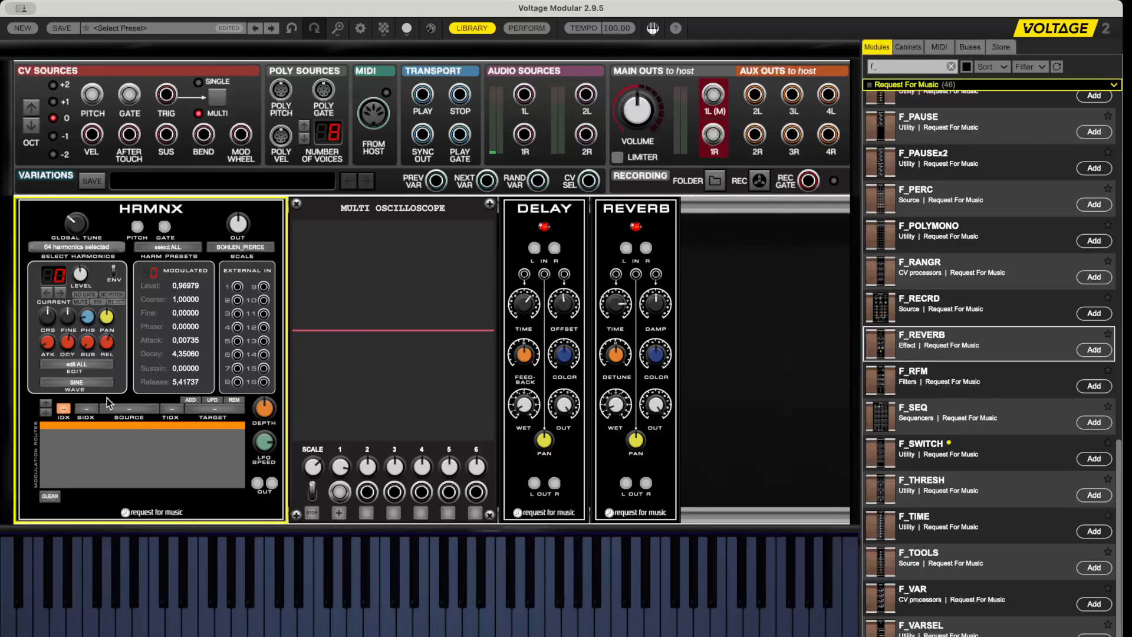
pyautogui.click(215, 501)
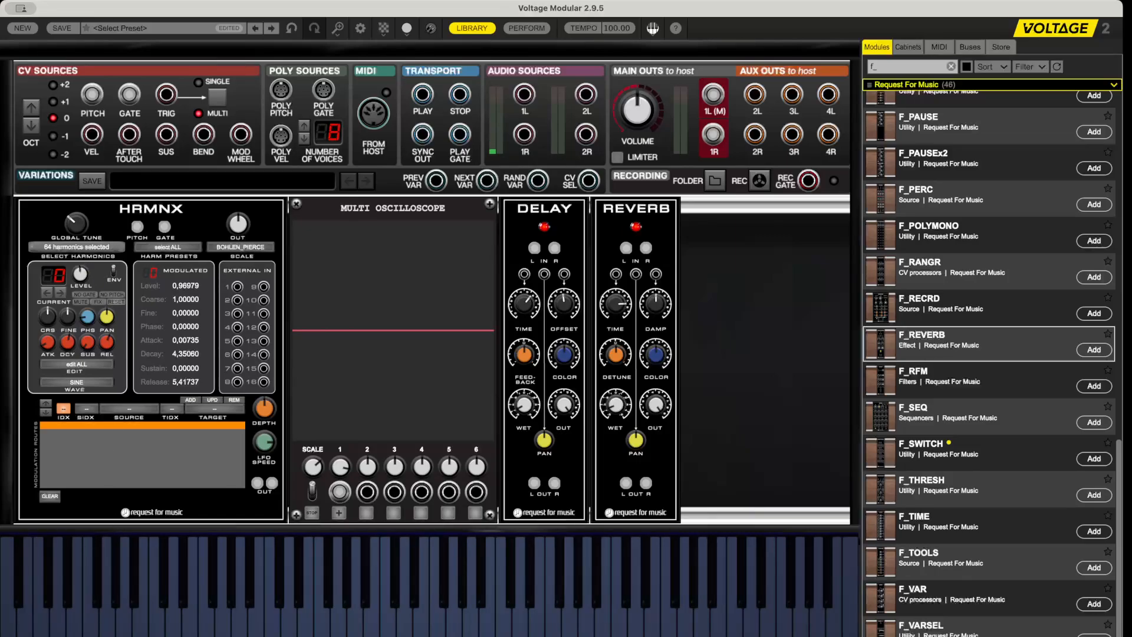
pyautogui.click(161, 440)
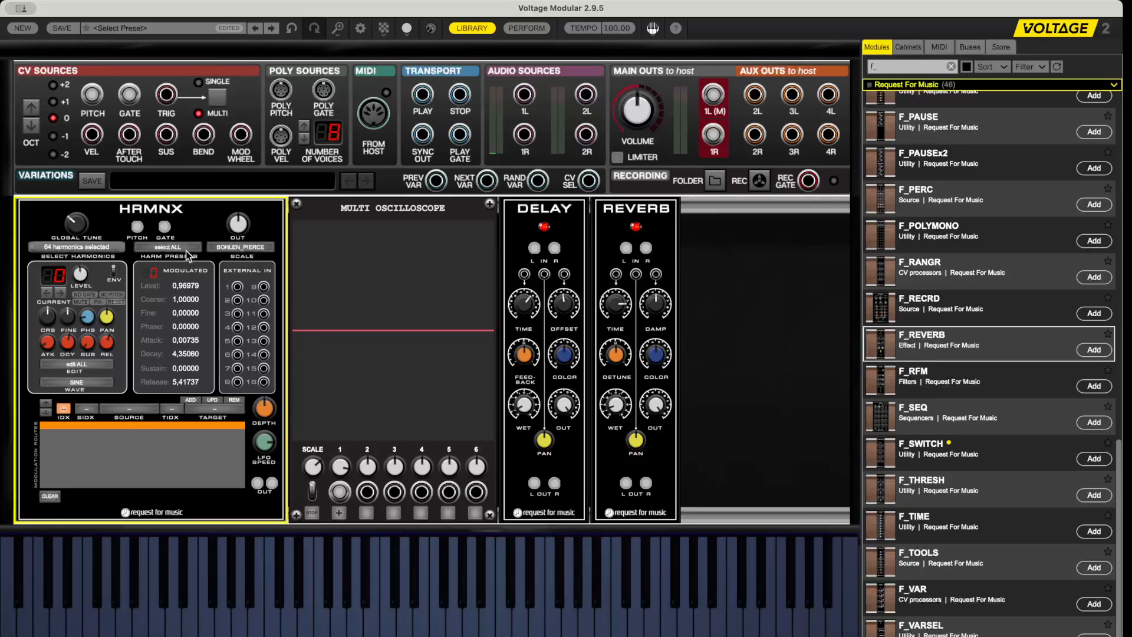
# Apply the OCTAVES harmonic selection preset and check which harmonics are selected
pyautogui.click(195, 305)
pyautogui.click(167, 247)
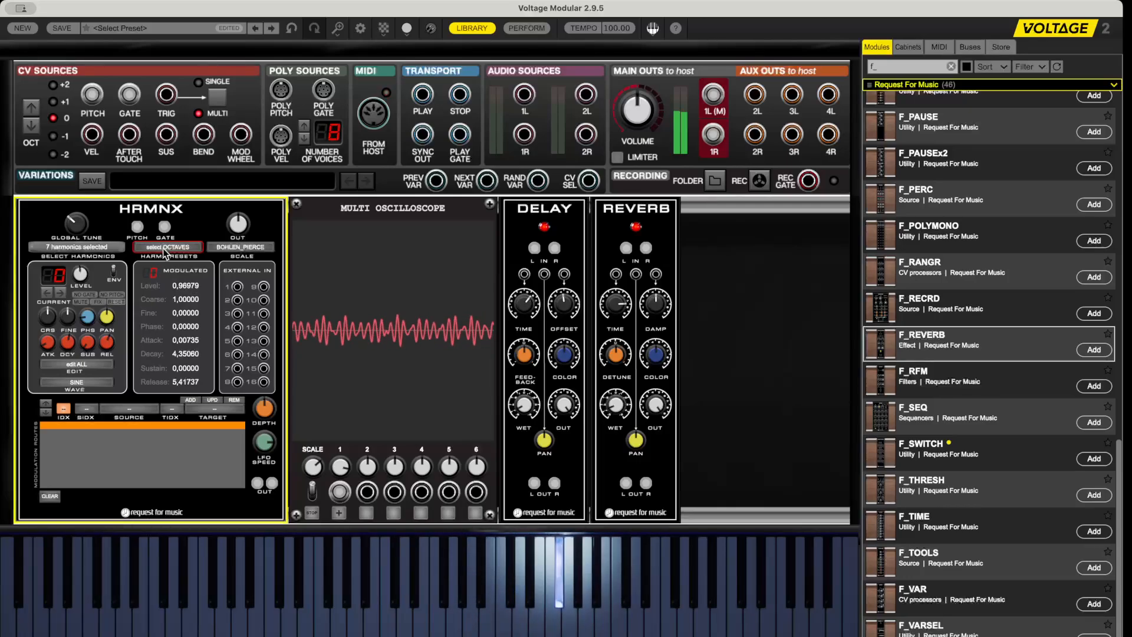
pyautogui.click(77, 247)
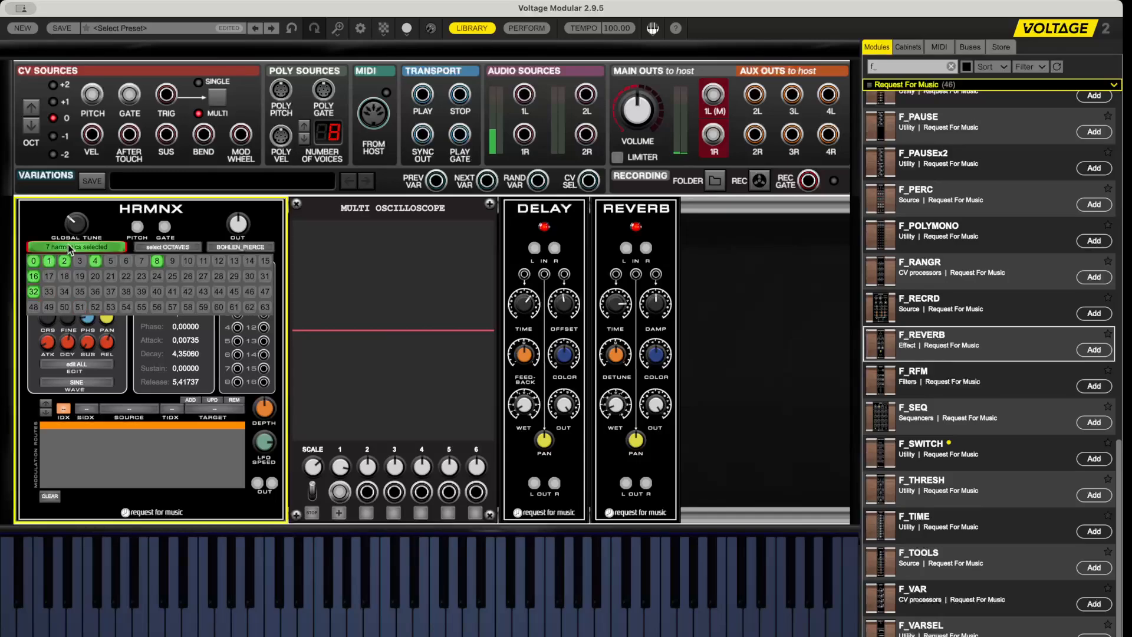
pyautogui.click(69, 243)
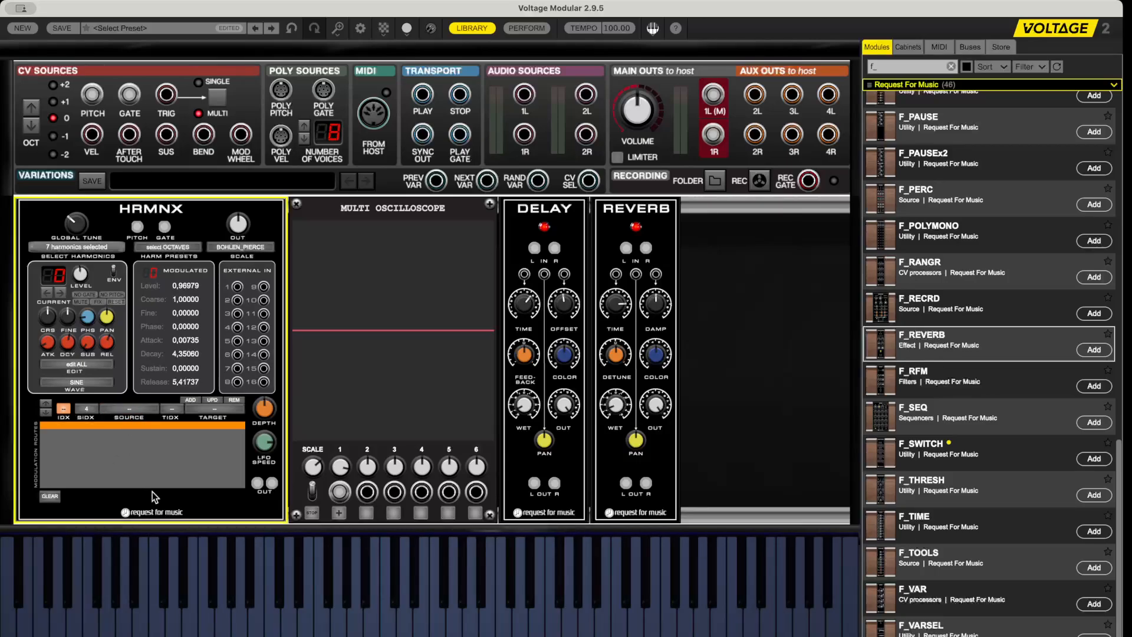
# Add a modulation route from the LFO to harmonic 4's COARSE with depth 0.097 and raise the LFO speed
pyautogui.click(185, 451)
pyautogui.click(228, 415)
pyautogui.click(191, 400)
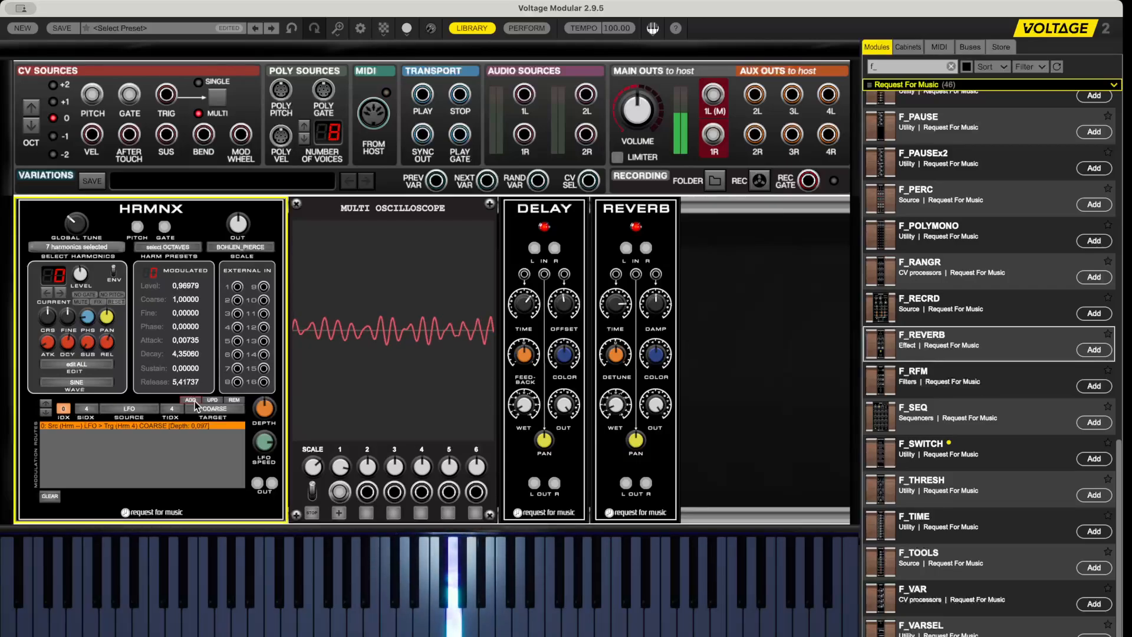
pyautogui.moveTo(268, 441)
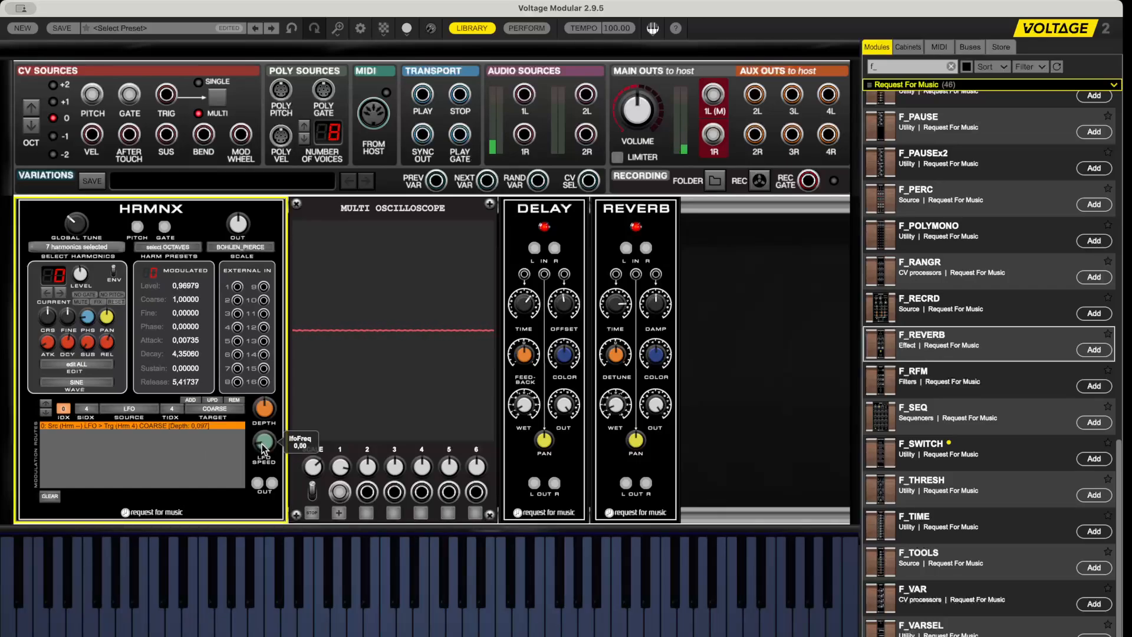
pyautogui.moveTo(262, 446); pyautogui.dragTo(265, 421)
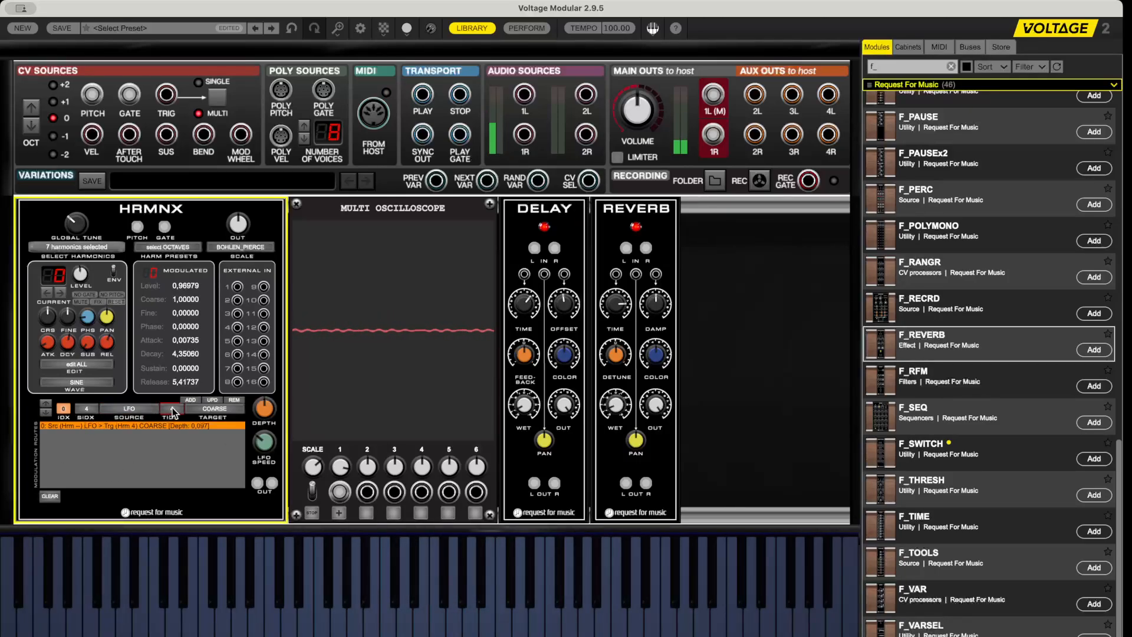
# Add a second LFO route to harmonic 4's GATE with depth 0.810 and increase the LFO speed
pyautogui.click(235, 513)
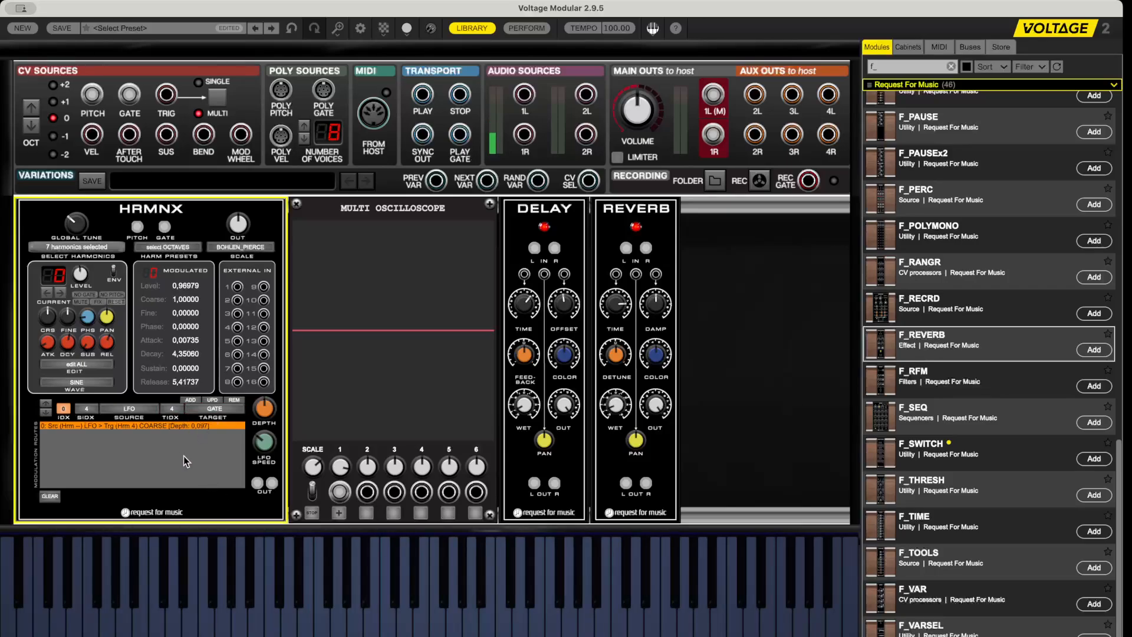
pyautogui.click(190, 401)
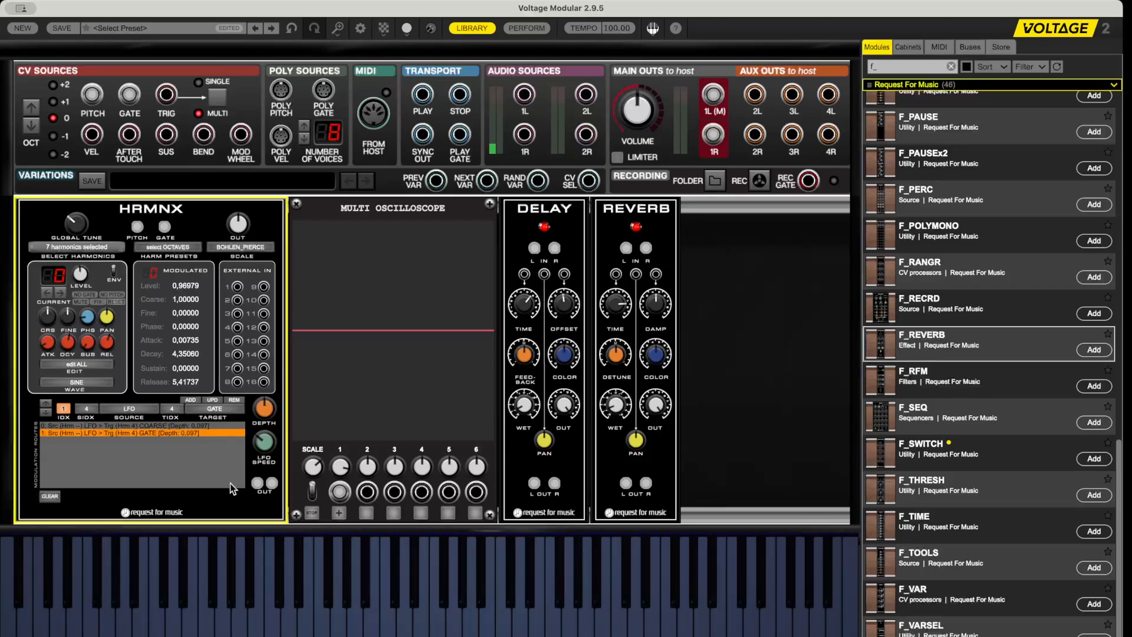
pyautogui.moveTo(263, 420); pyautogui.dragTo(285, 313)
pyautogui.moveTo(260, 446); pyautogui.dragTo(259, 403)
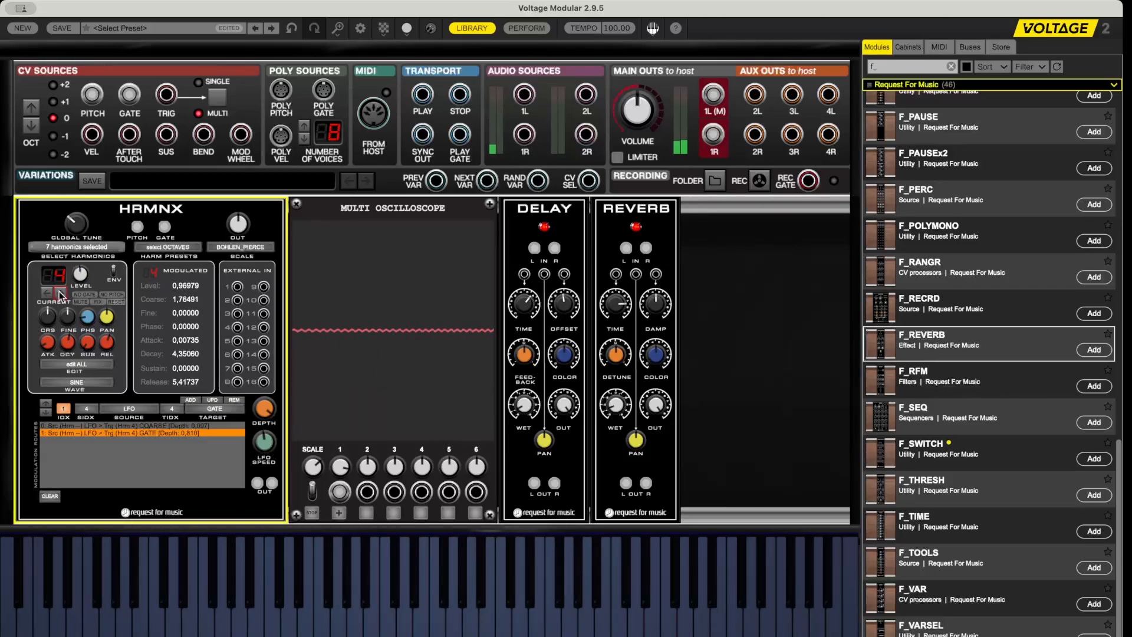
# Enable FIX for harmonic 4 and set the harmonics' decay to about 1.183 and release to about 2.749
pyautogui.click(97, 301)
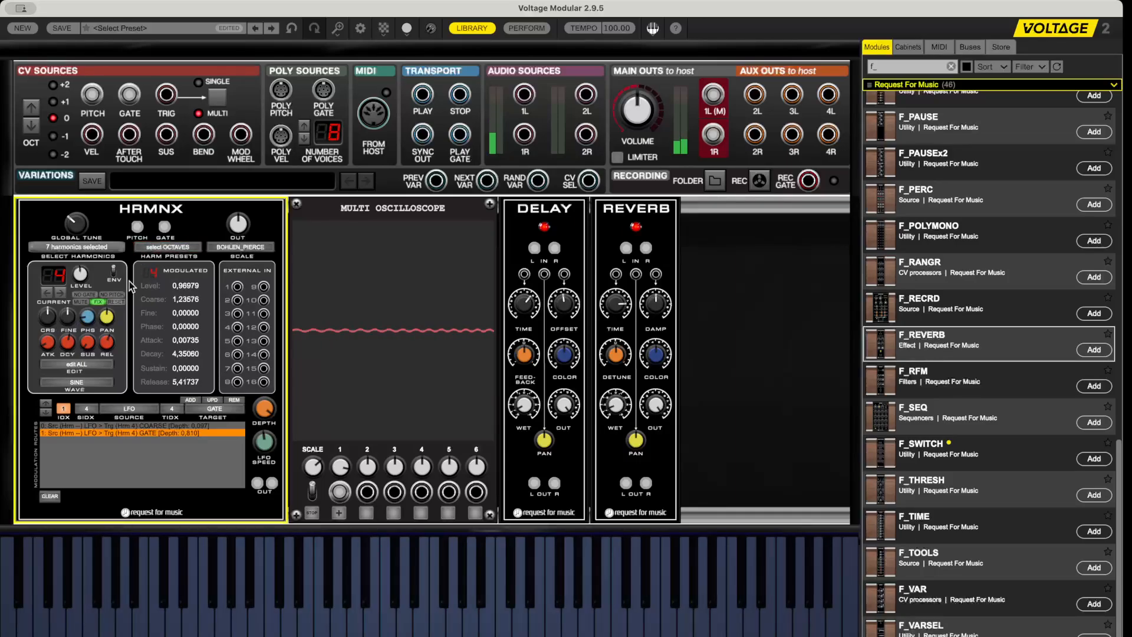
pyautogui.moveTo(70, 344); pyautogui.dragTo(90, 392)
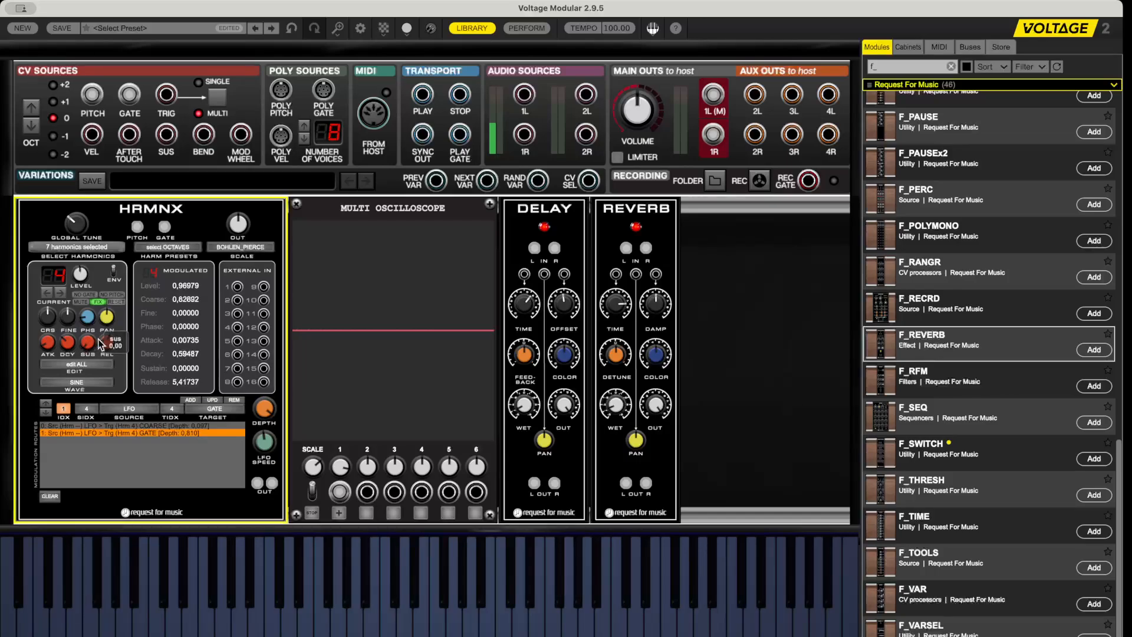
pyautogui.moveTo(107, 342)
pyautogui.mouseDown()
pyautogui.moveTo(97, 364)
pyautogui.moveTo(71, 328)
pyautogui.moveTo(106, 332)
pyautogui.mouseUp()
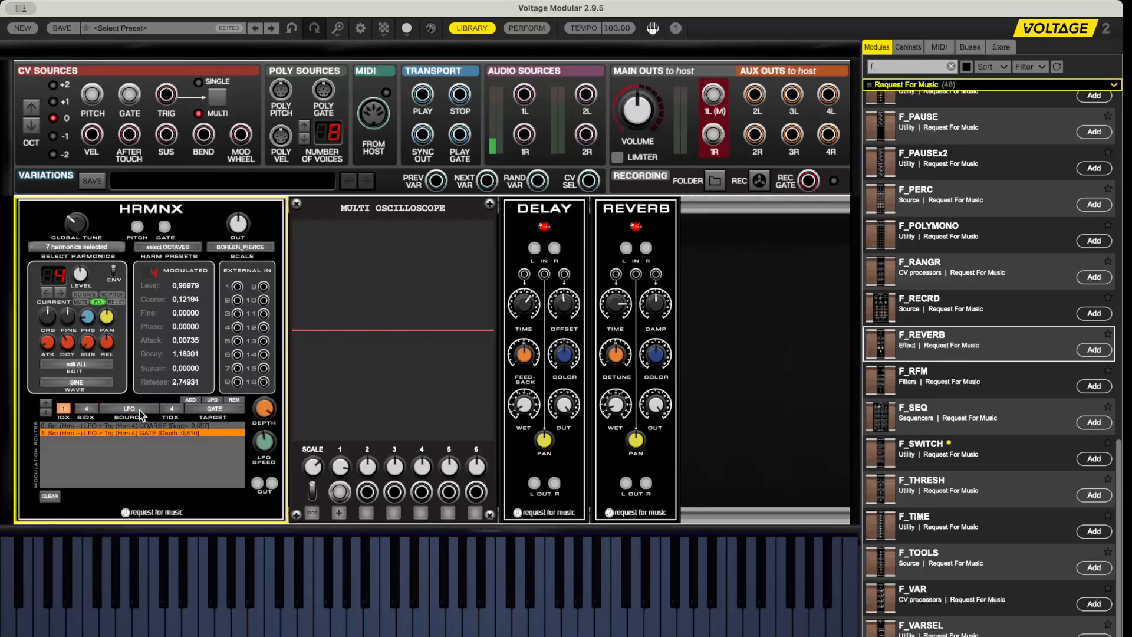
# Add a modulation route from harmonic 4's ENVOUT to harmonic 0's PHASE with depth 0.116
pyautogui.click(160, 448)
pyautogui.click(182, 418)
pyautogui.click(251, 438)
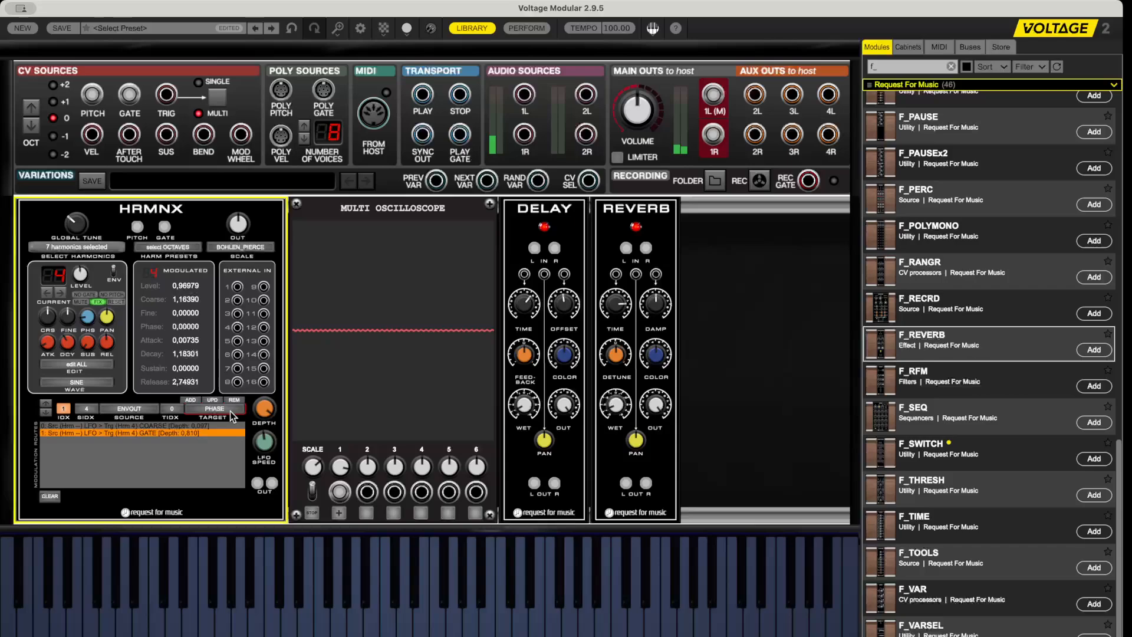
pyautogui.click(191, 404)
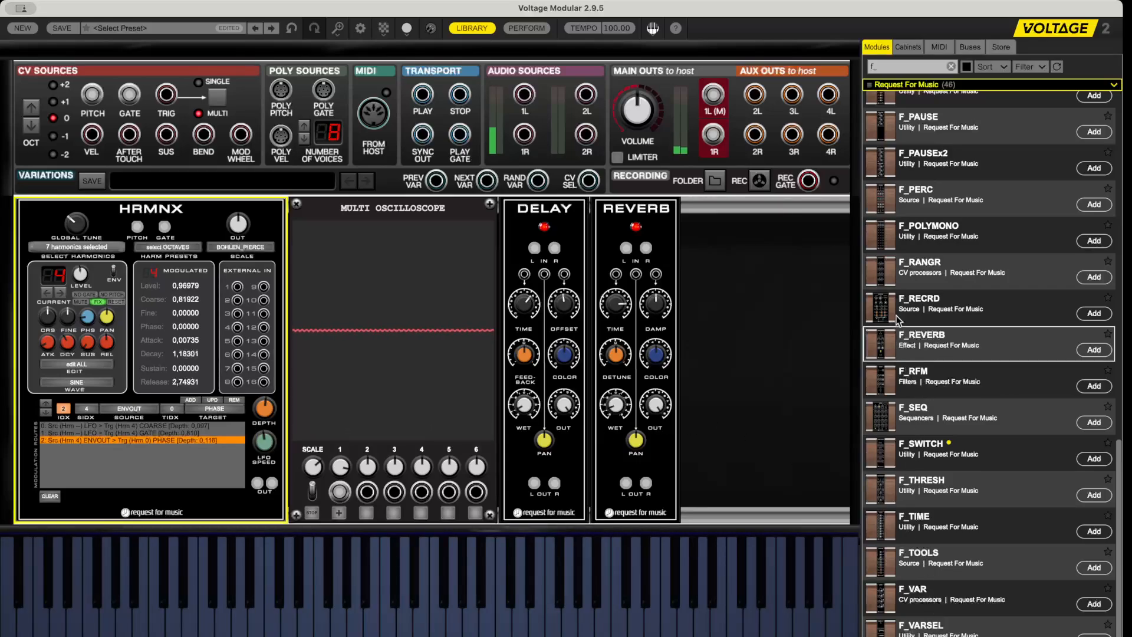
# Add the F_LFOx2 module before HRMNX and patch an output of its first LFO to external input 1
pyautogui.scroll(8, 897, 320)
pyautogui.moveTo(883, 335); pyautogui.dragTo(100, 265)
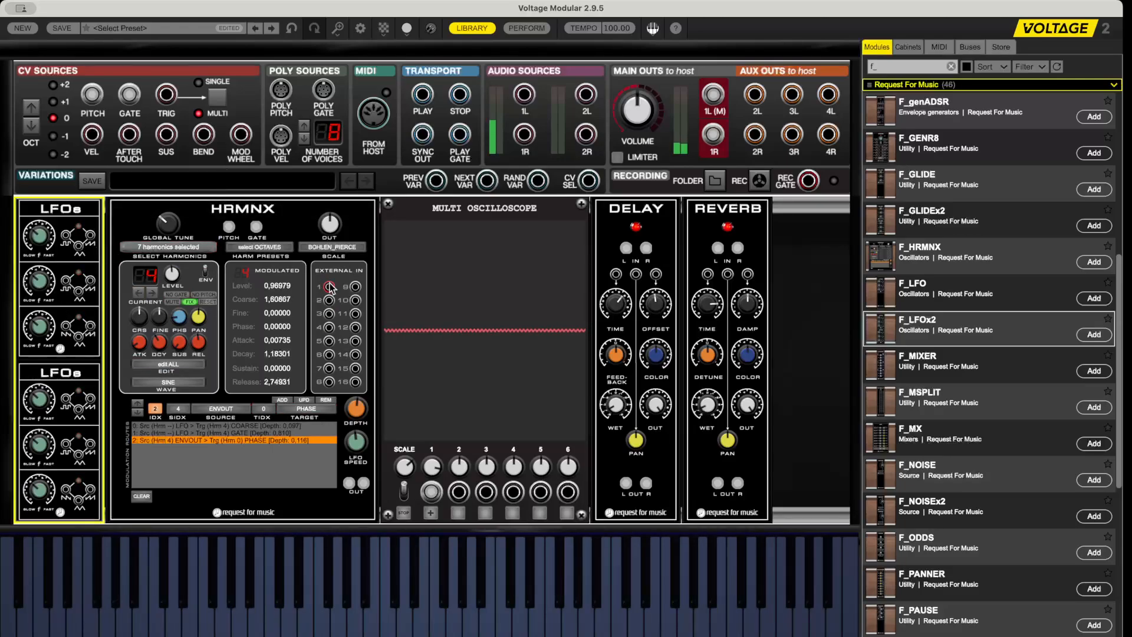
pyautogui.moveTo(329, 287); pyautogui.dragTo(67, 236)
pyautogui.click(51, 274)
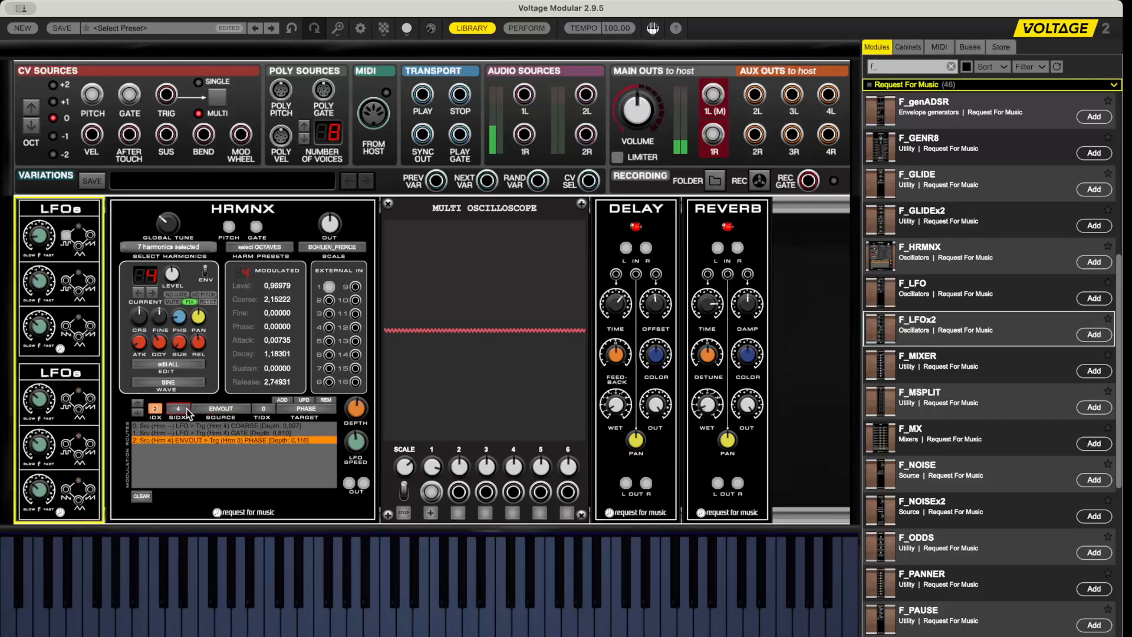
# Add a modulation route from EXT_1 to harmonic 0's PAN with depth 0.701
pyautogui.click(246, 471)
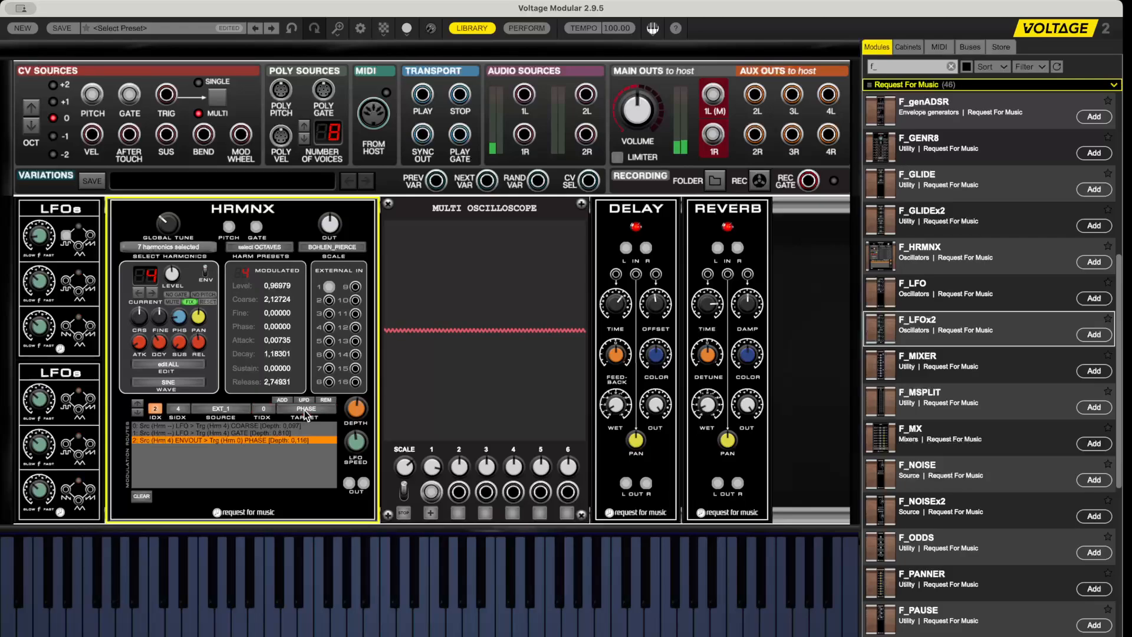
pyautogui.click(330, 519)
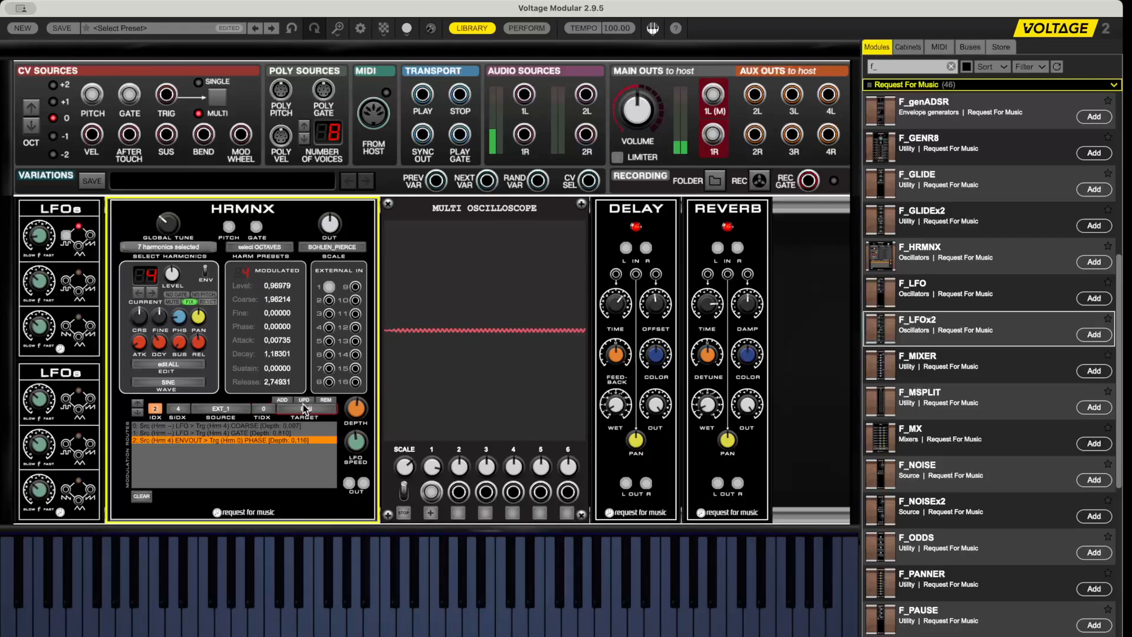
pyautogui.click(282, 400)
pyautogui.moveTo(361, 361); pyautogui.dragTo(369, 322)
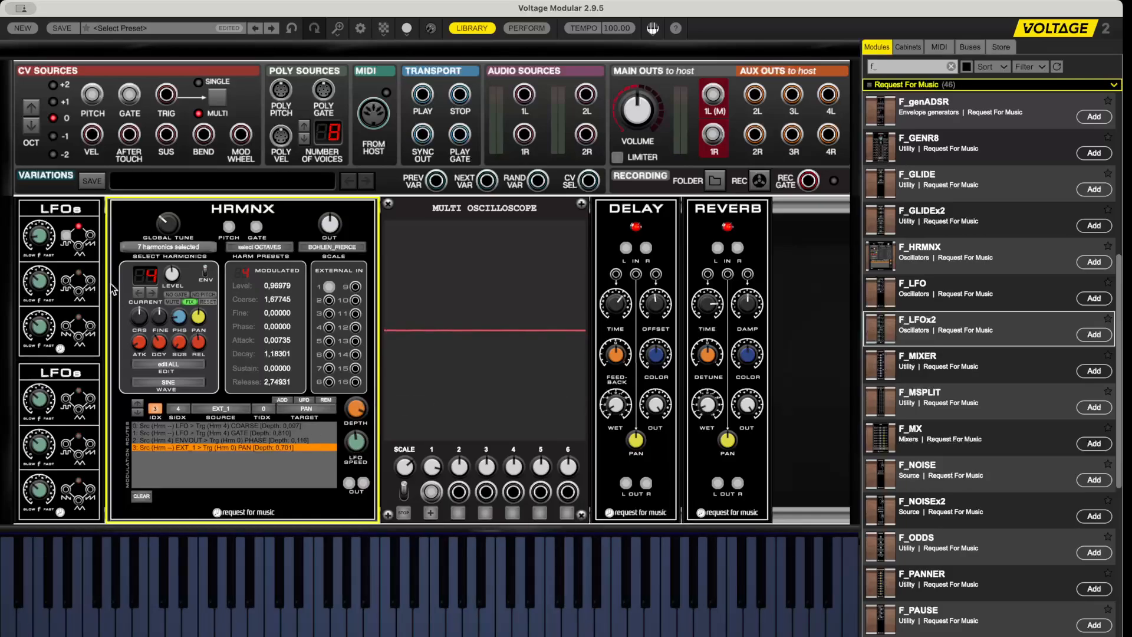
# Update the EXT_1 route to target harmonic 0's GATE and adjust the speed of LFO 1
pyautogui.click(48, 205)
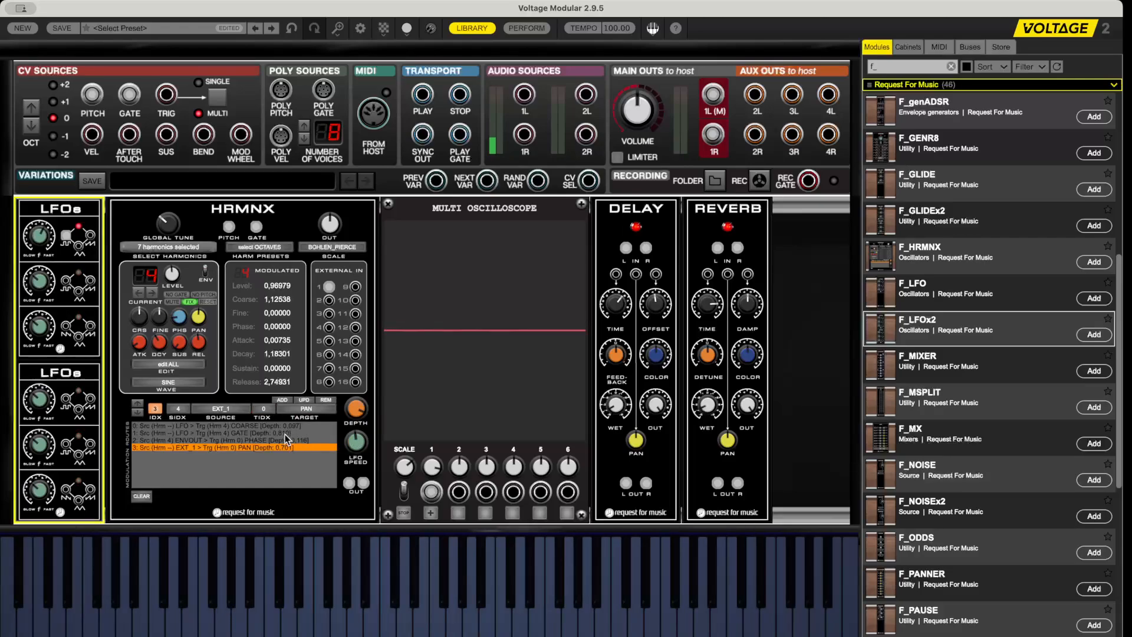
pyautogui.click(330, 511)
pyautogui.click(303, 401)
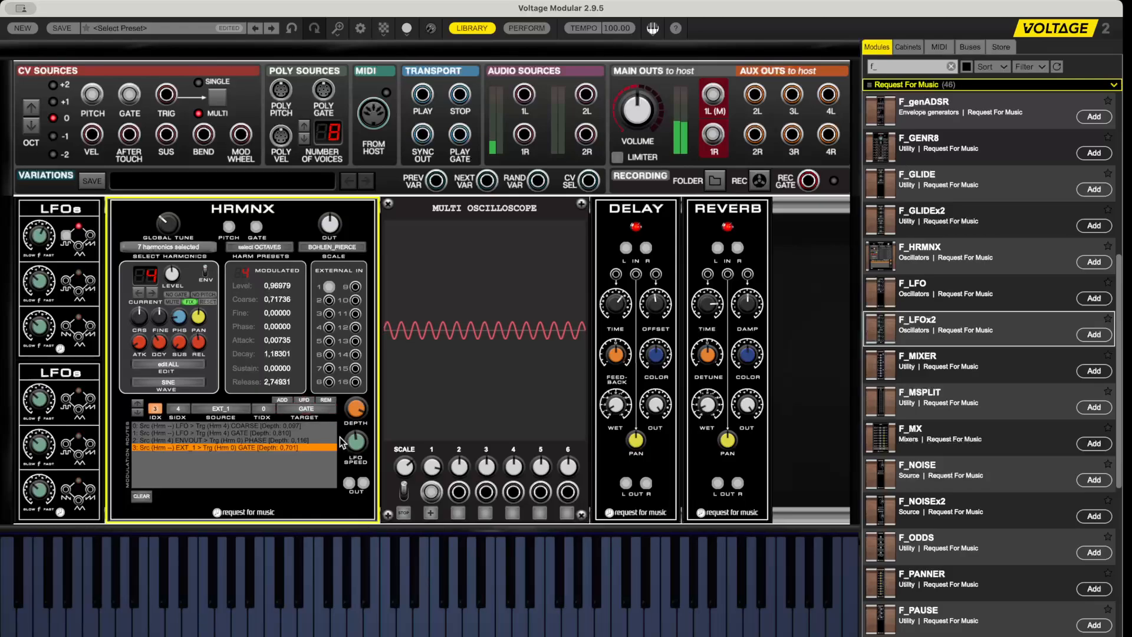
pyautogui.click(41, 242)
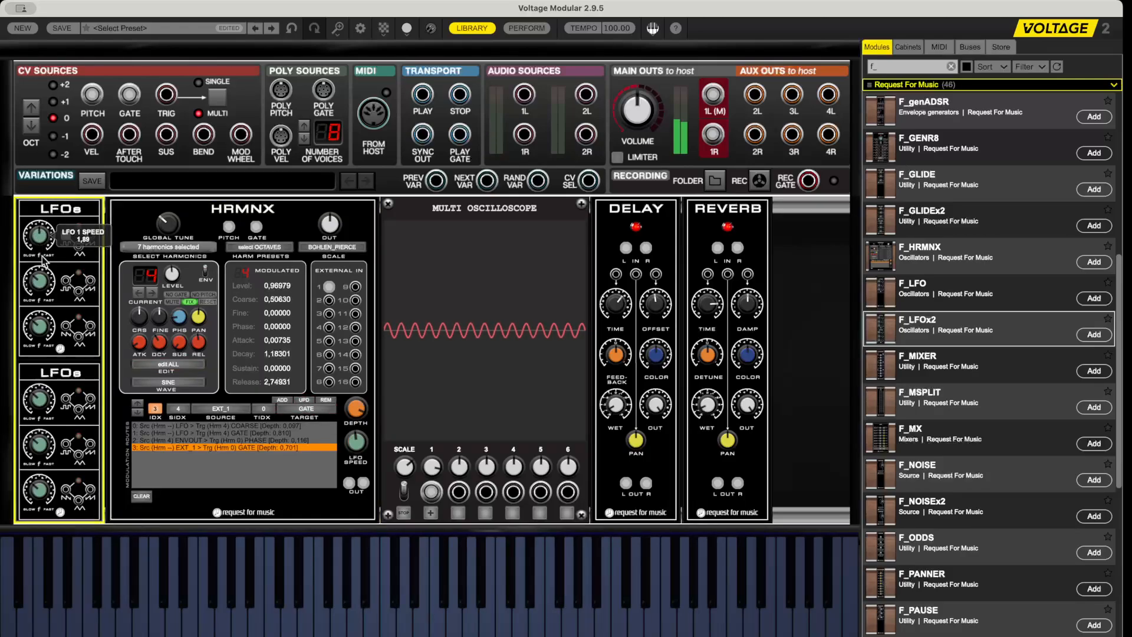
pyautogui.moveTo(42, 244); pyautogui.dragTo(51, 266)
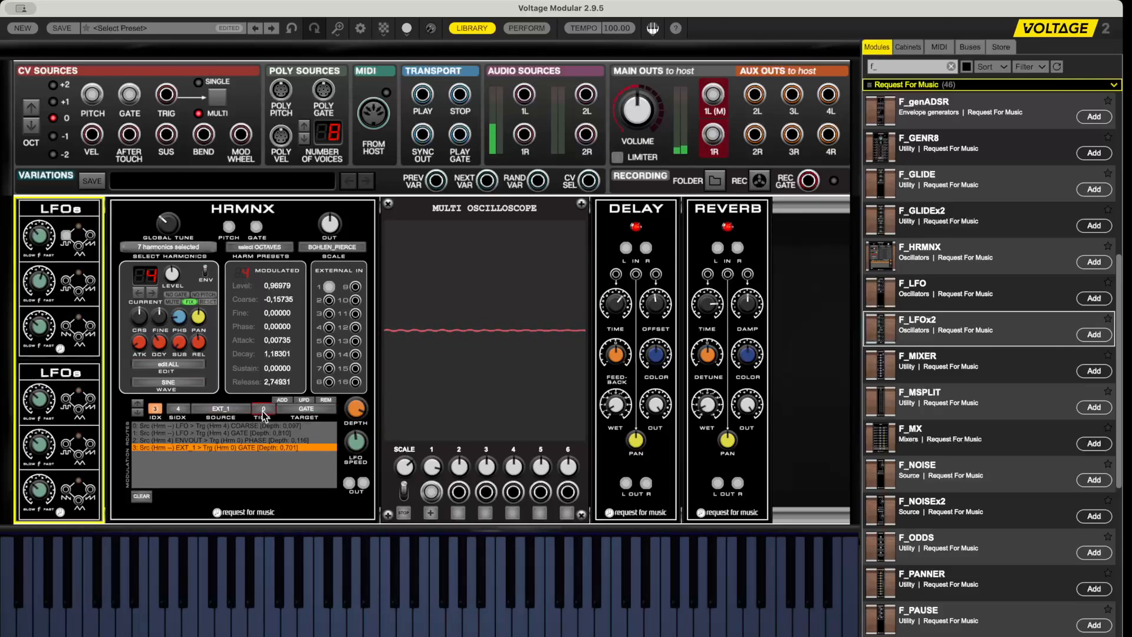
# Add a modulation route from EXT_2 to harmonic 1's GATE, patch LFO 2 to external input 2 and lower the depth to about 0.525
pyautogui.click(253, 487)
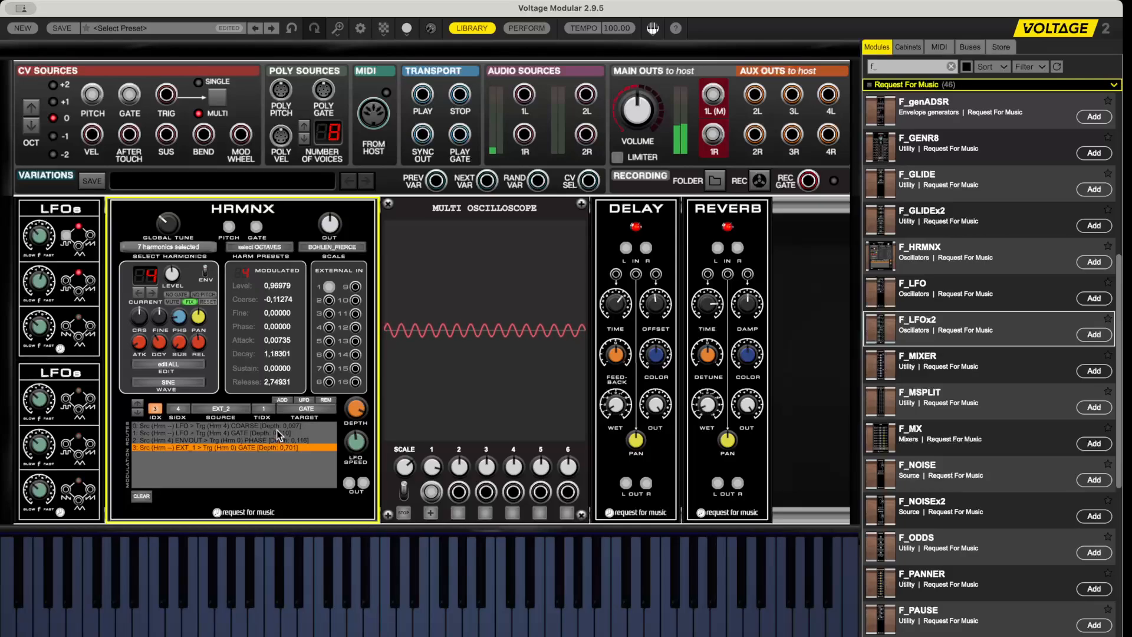
pyautogui.click(283, 400)
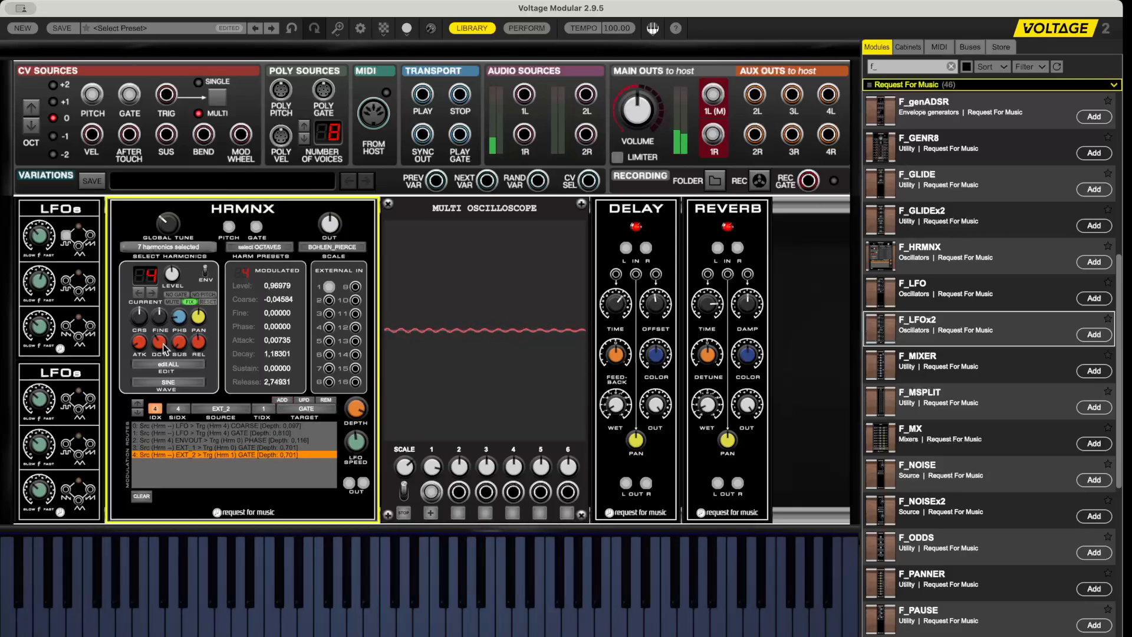
pyautogui.moveTo(79, 289); pyautogui.dragTo(329, 300)
pyautogui.moveTo(360, 409); pyautogui.dragTo(364, 427)
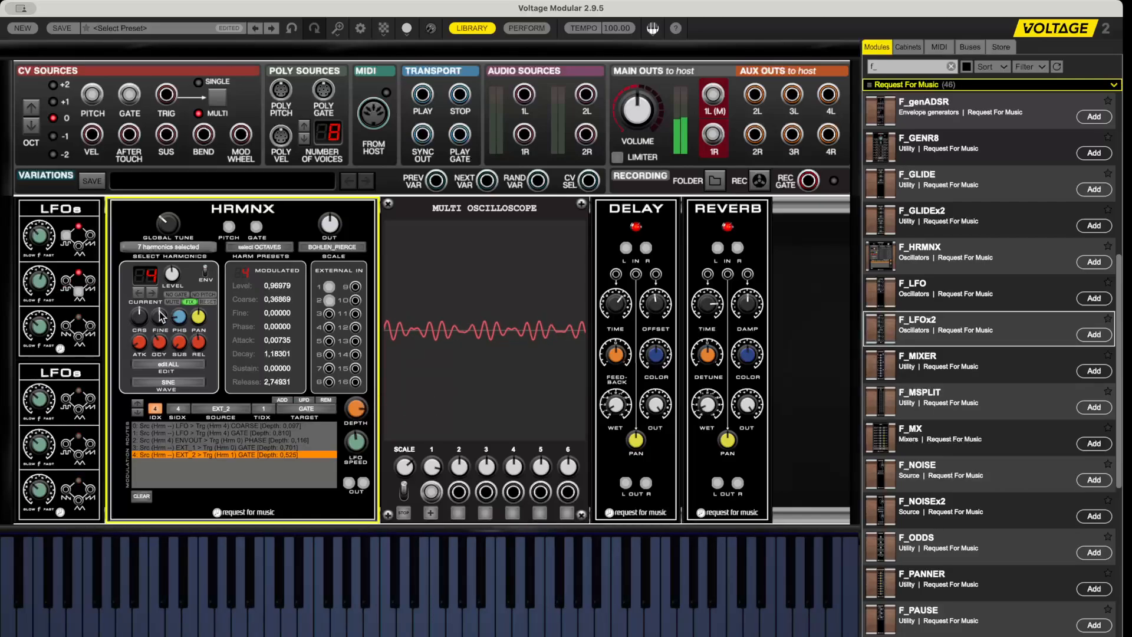
# Select harmonic 1 and, editing all harmonics together, set the attack to about 0.164 and the release to about 0.157
pyautogui.click(143, 294)
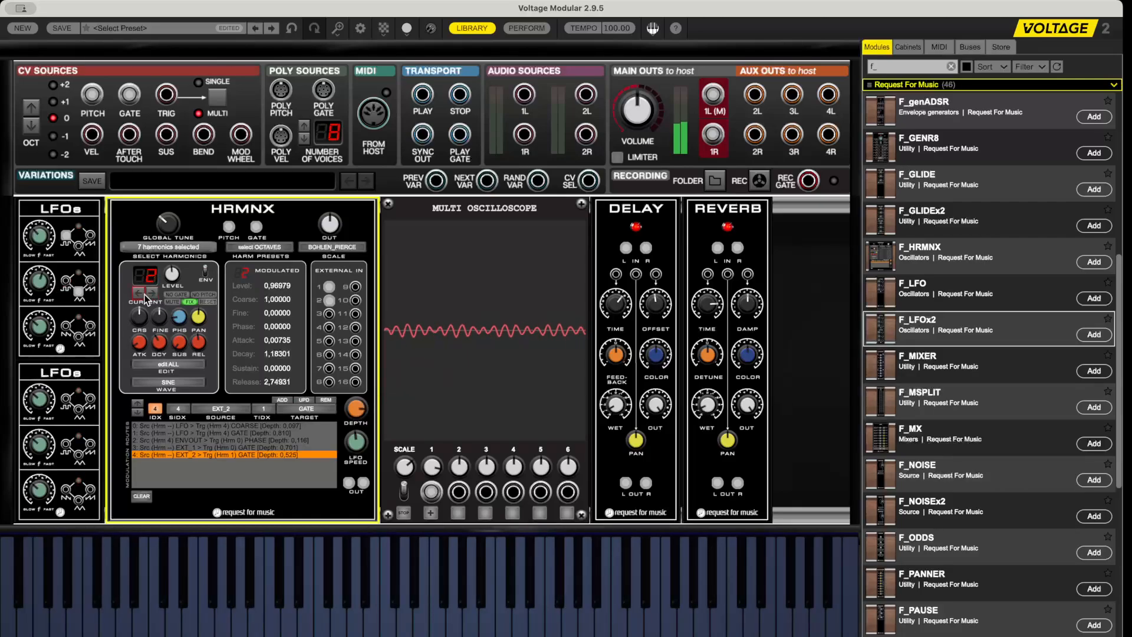
pyautogui.moveTo(142, 346); pyautogui.dragTo(150, 314)
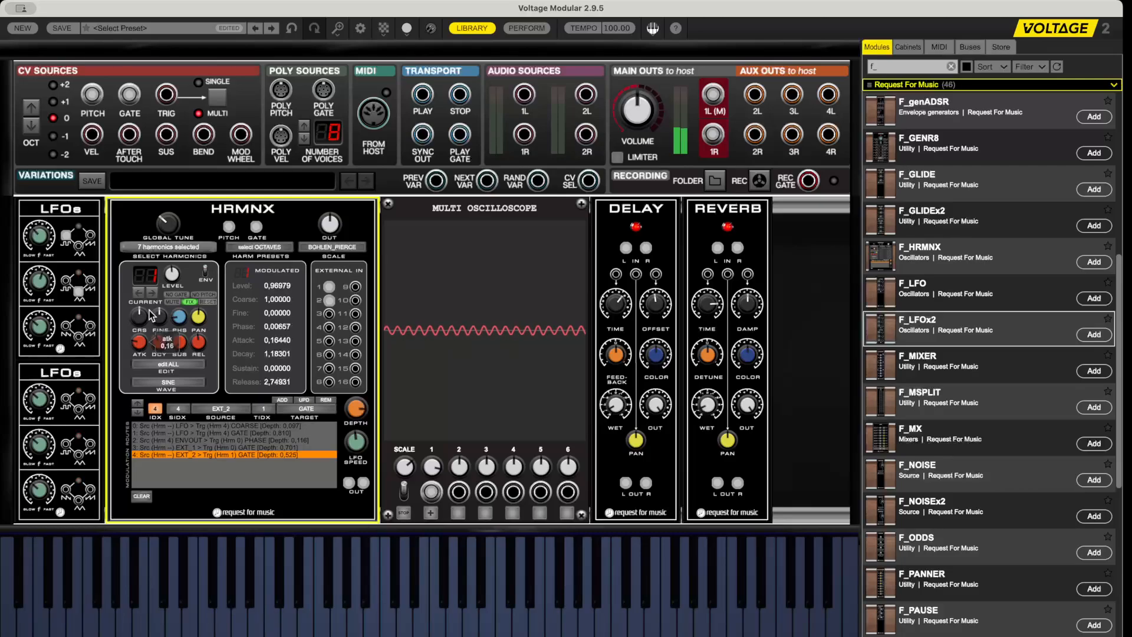
pyautogui.moveTo(199, 344); pyautogui.dragTo(207, 401)
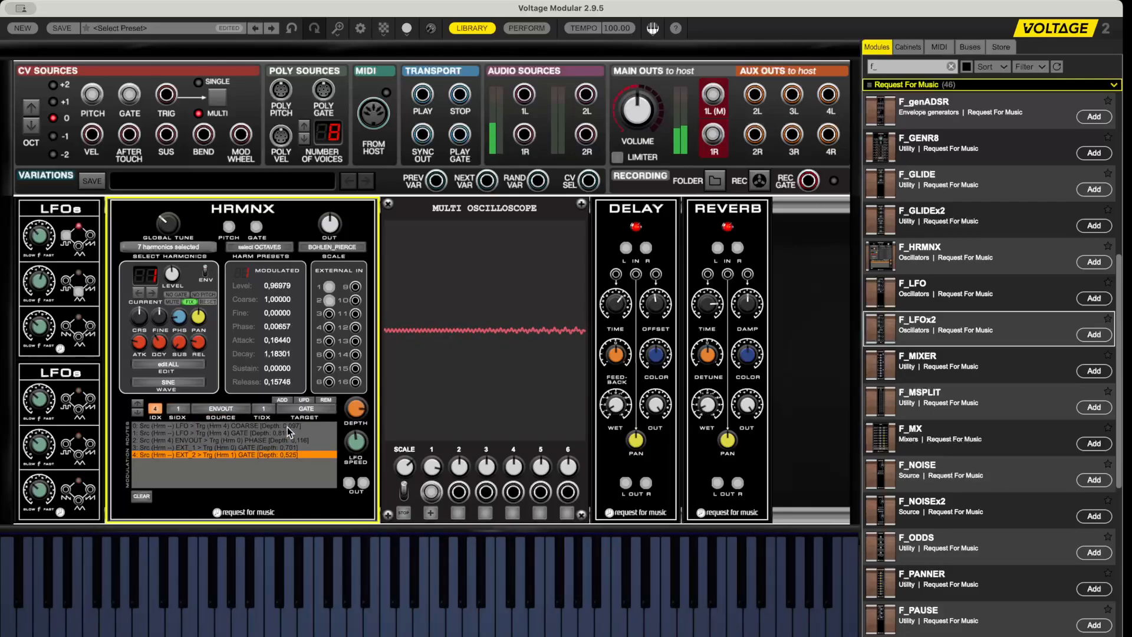
# Add a modulation route from harmonic 1's ENVOUT to harmonic 0's PHASE and set its depth to 0.238
pyautogui.click(259, 410)
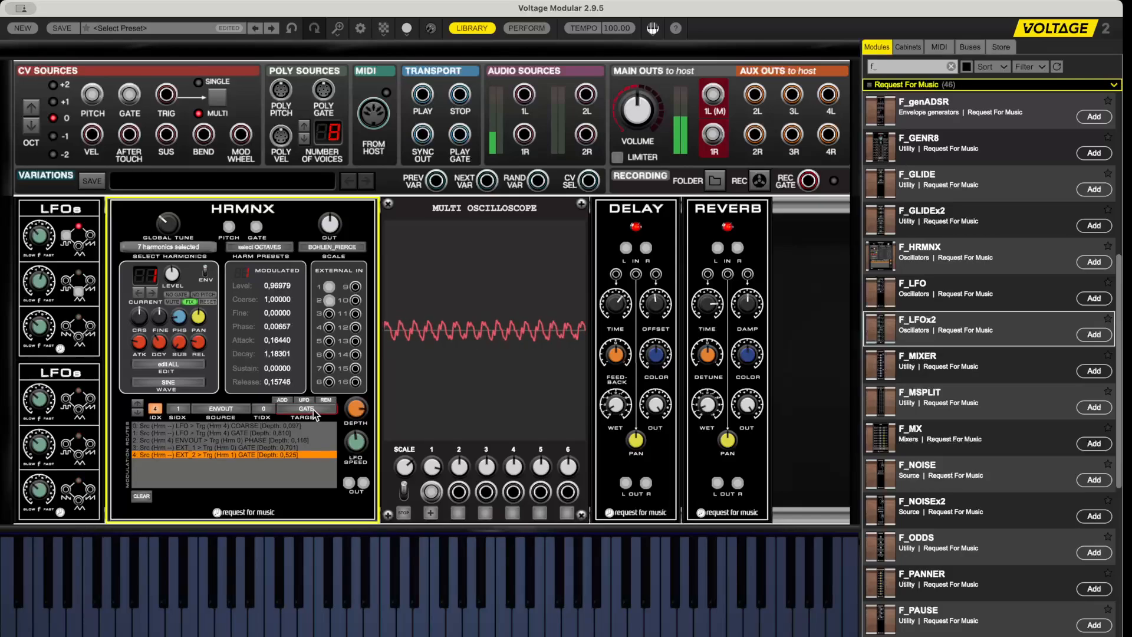
pyautogui.click(343, 446)
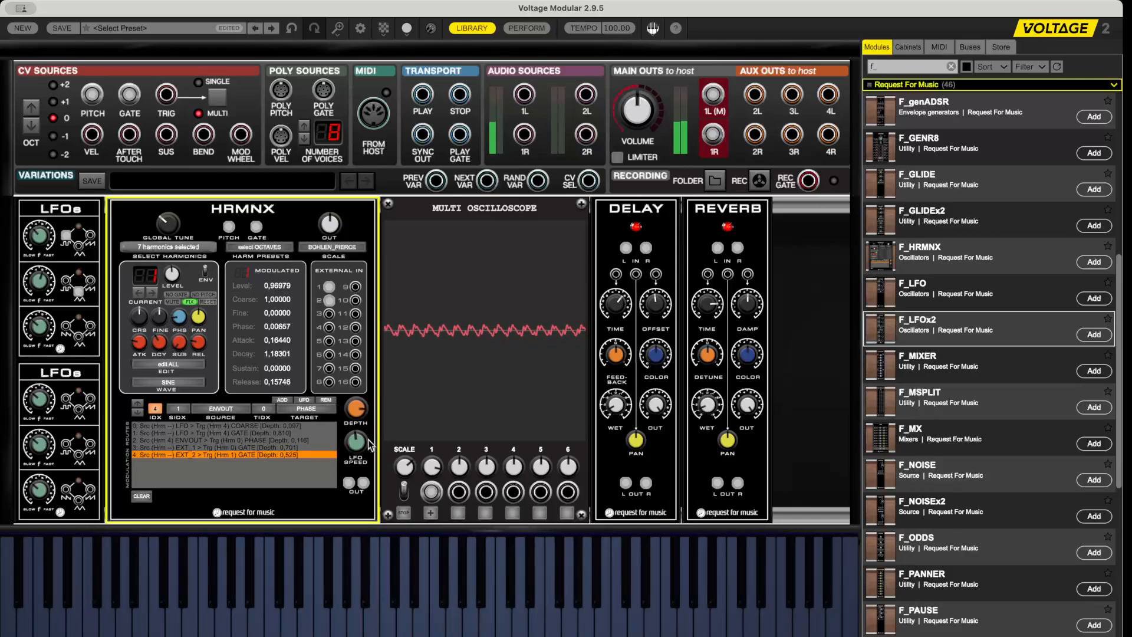
pyautogui.click(284, 400)
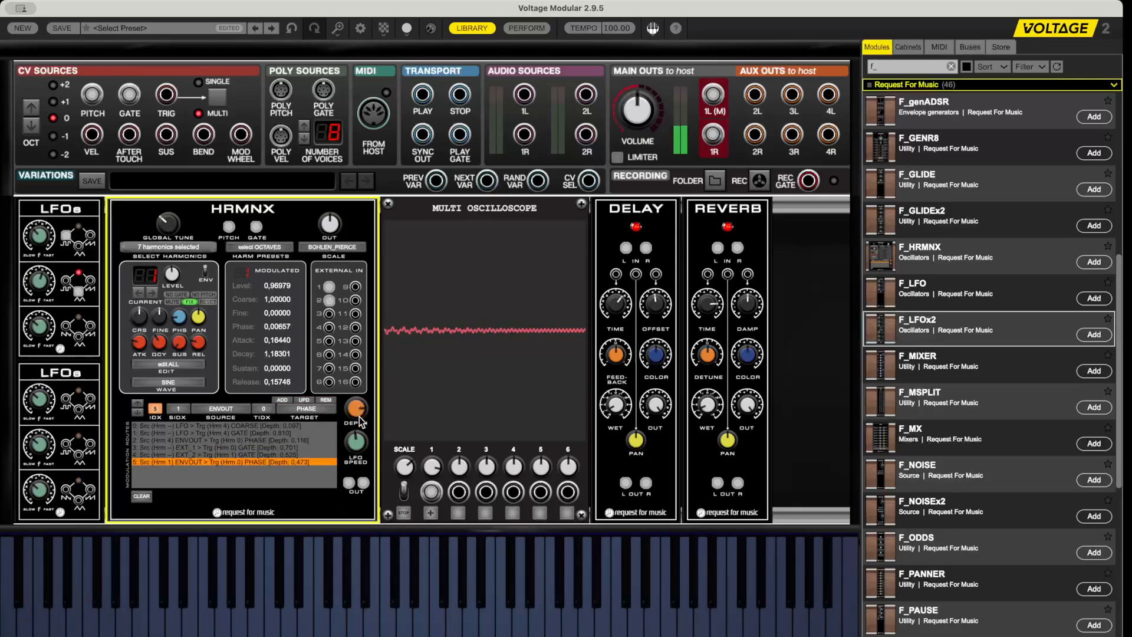
pyautogui.moveTo(360, 421); pyautogui.dragTo(368, 445)
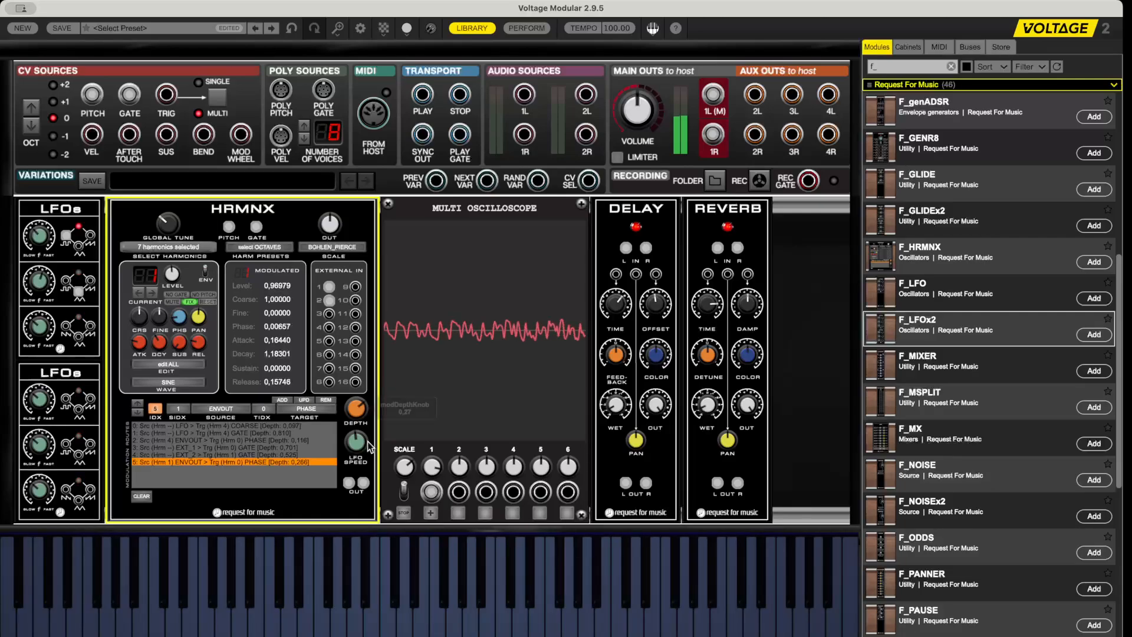
pyautogui.moveTo(355, 419); pyautogui.dragTo(355, 424)
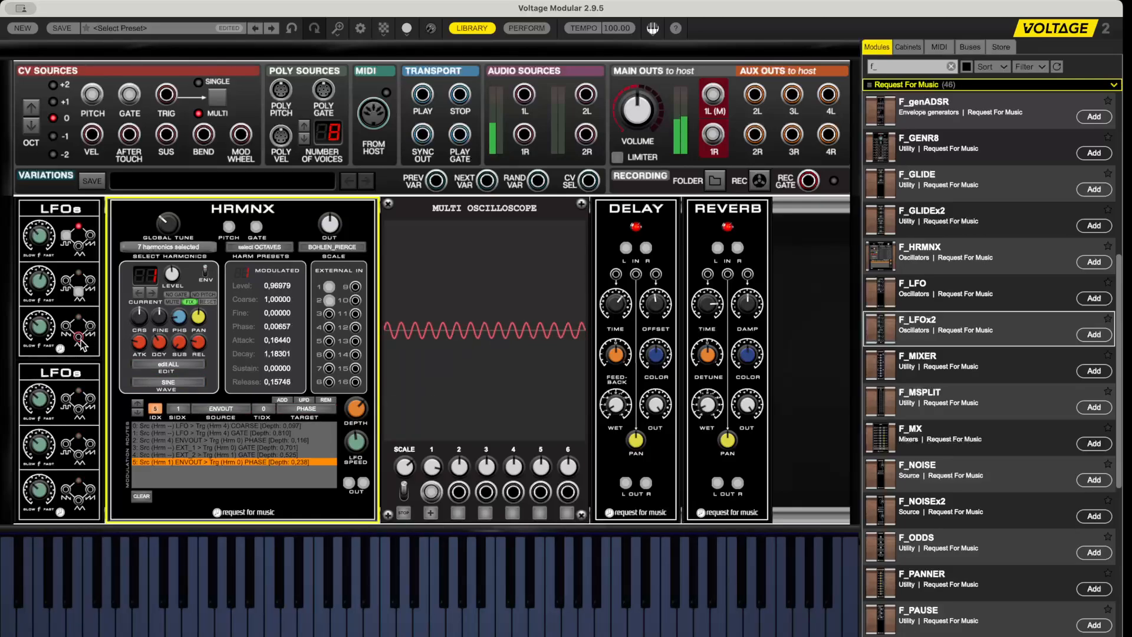
# Patch LFO 3 to external input 3, adjust its speed, and add an EXT_3 route to harmonic 4's GATE with a higher depth
pyautogui.moveTo(78, 336); pyautogui.dragTo(329, 314)
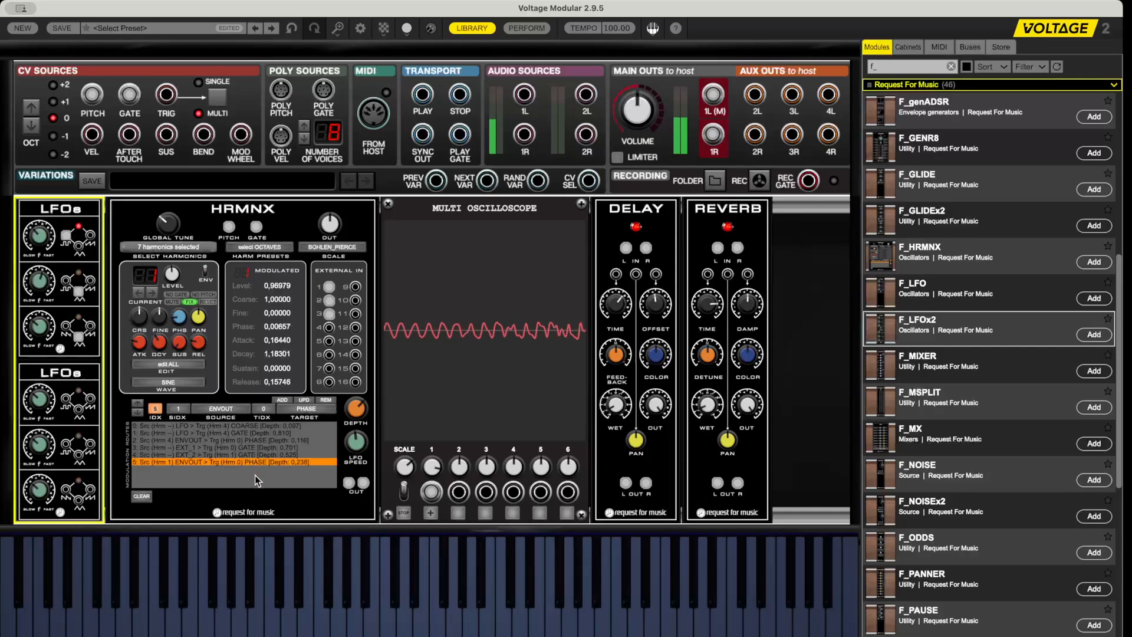
pyautogui.click(250, 497)
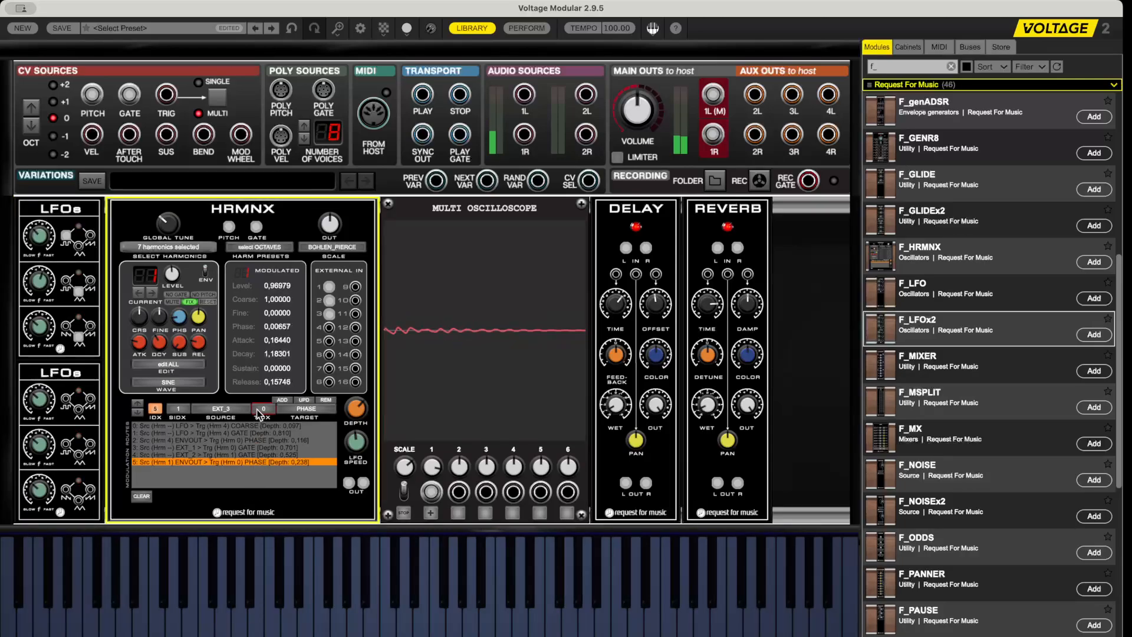
pyautogui.click(267, 448)
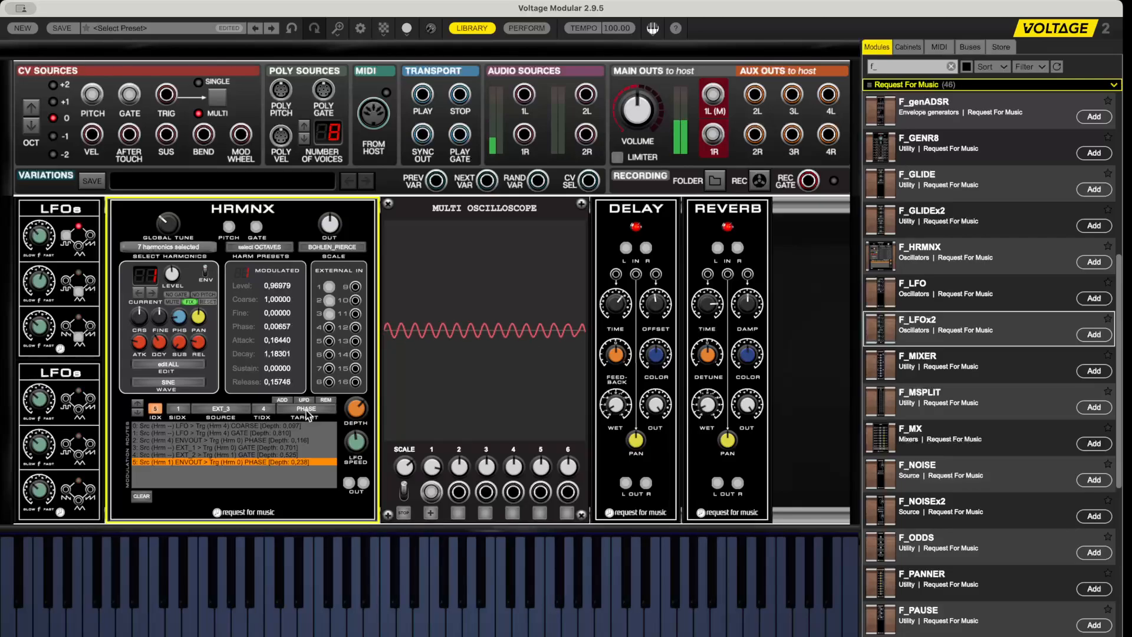
pyautogui.click(320, 511)
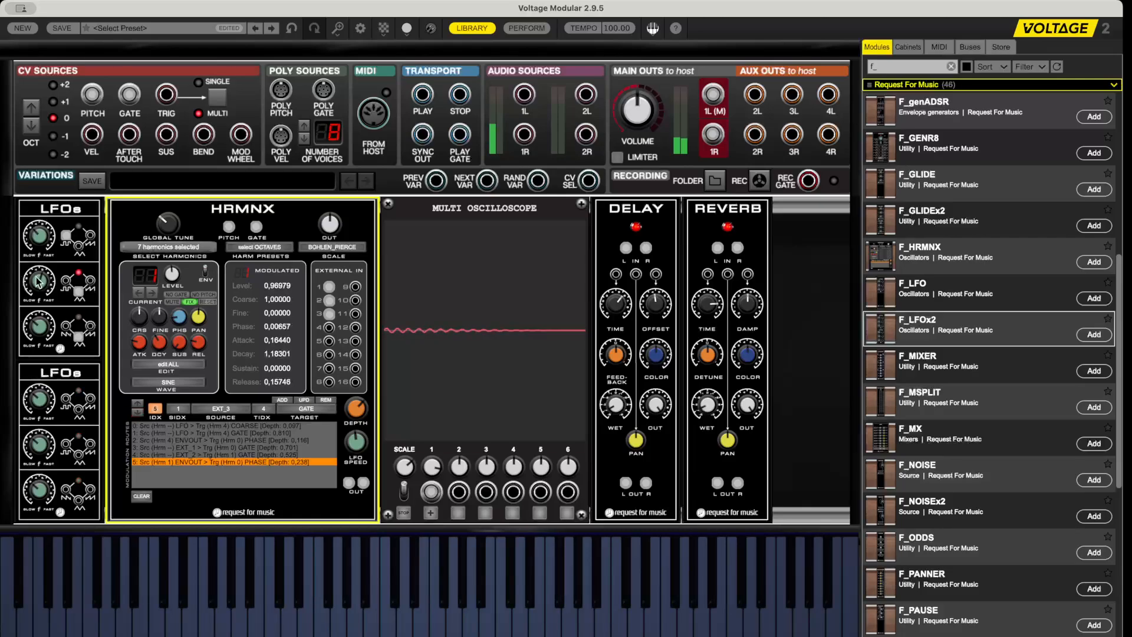
pyautogui.moveTo(40, 325); pyautogui.dragTo(50, 287)
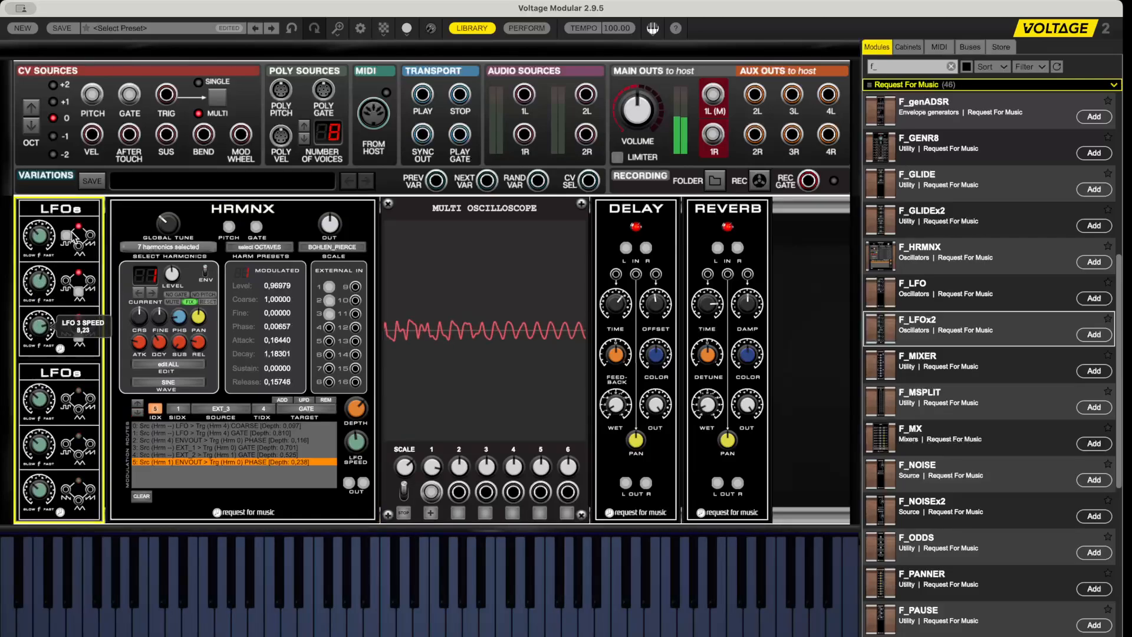
pyautogui.click(285, 400)
pyautogui.moveTo(351, 413); pyautogui.dragTo(365, 356)
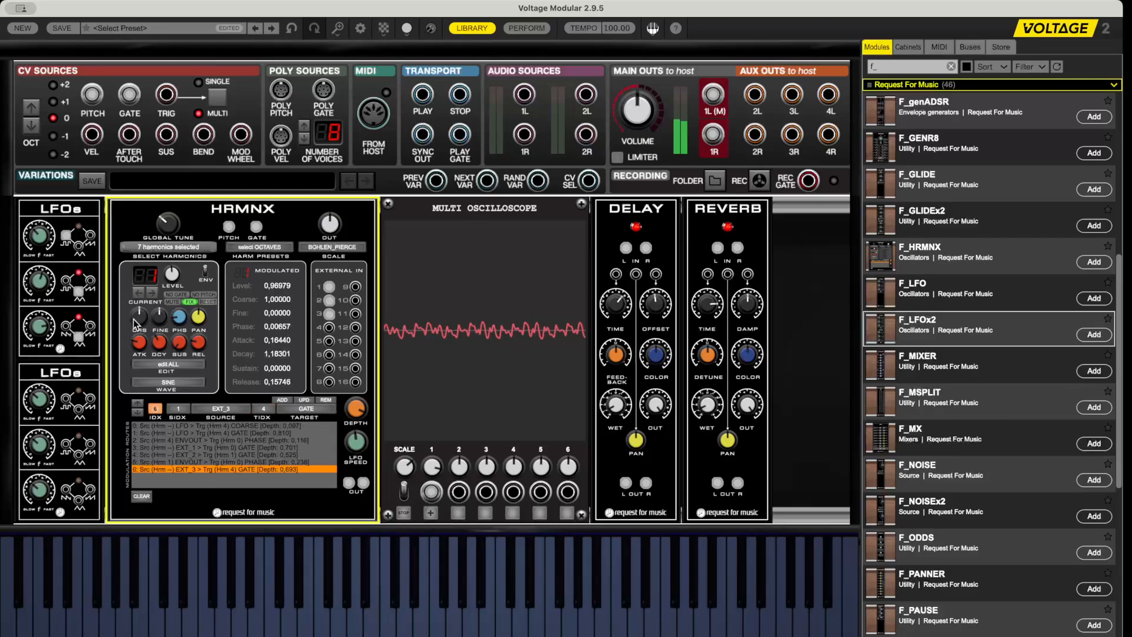
# Select harmonic 4, set the attack to 0.005 and the decay to about 0.22 for all harmonics, and adjust LFO 3's speed
pyautogui.click(152, 293)
pyautogui.click(152, 295)
pyautogui.click(152, 294)
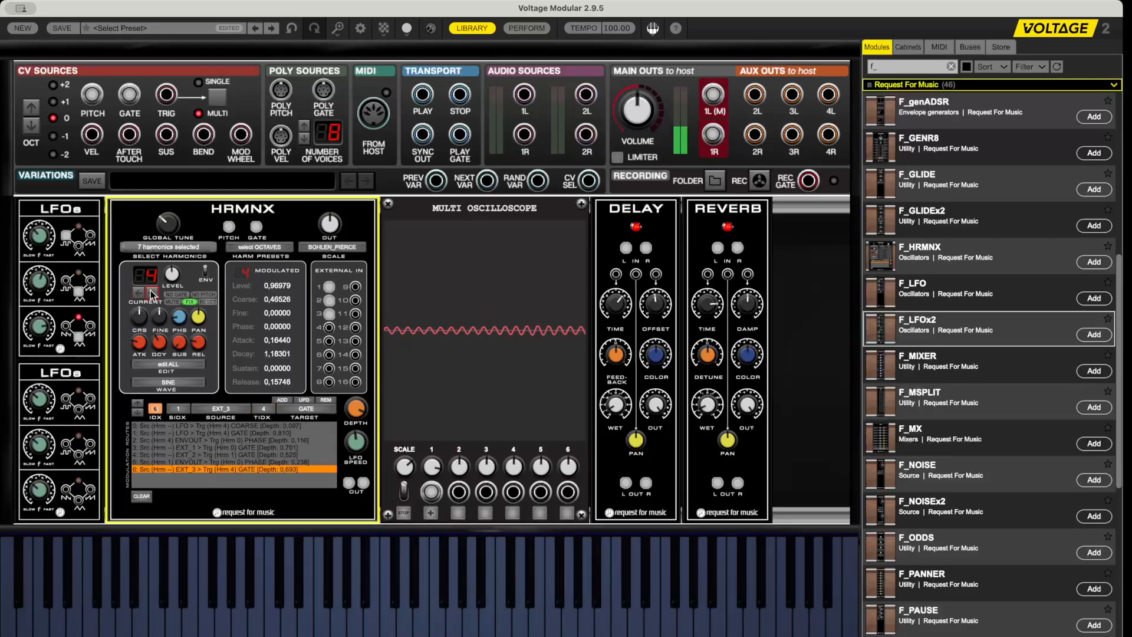
pyautogui.moveTo(141, 342); pyautogui.dragTo(163, 391)
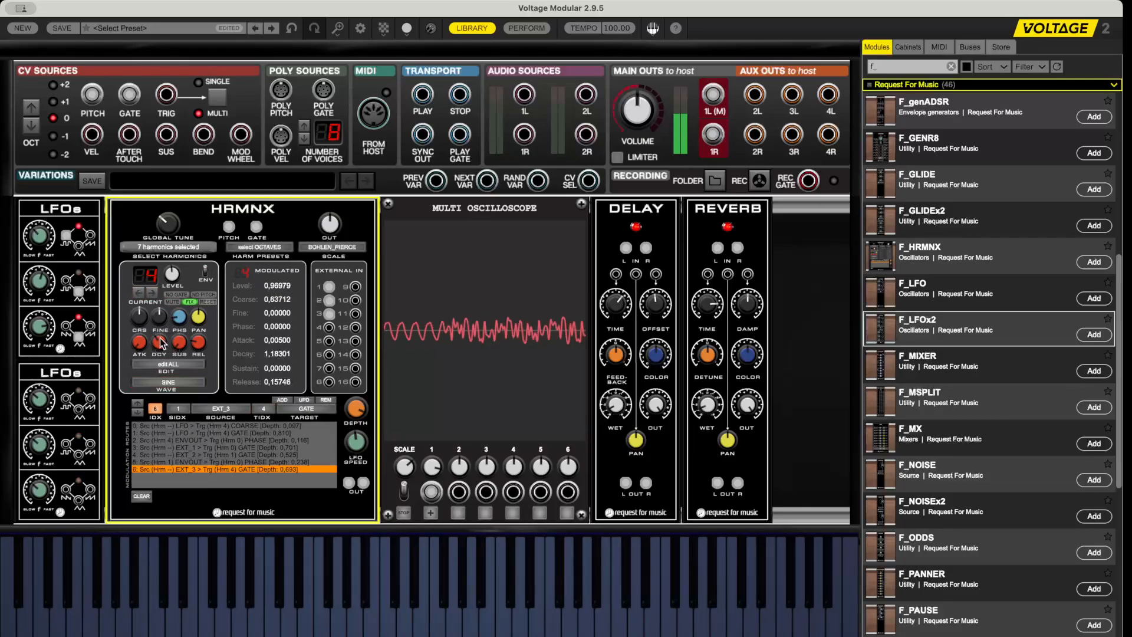
pyautogui.moveTo(159, 342); pyautogui.dragTo(163, 364)
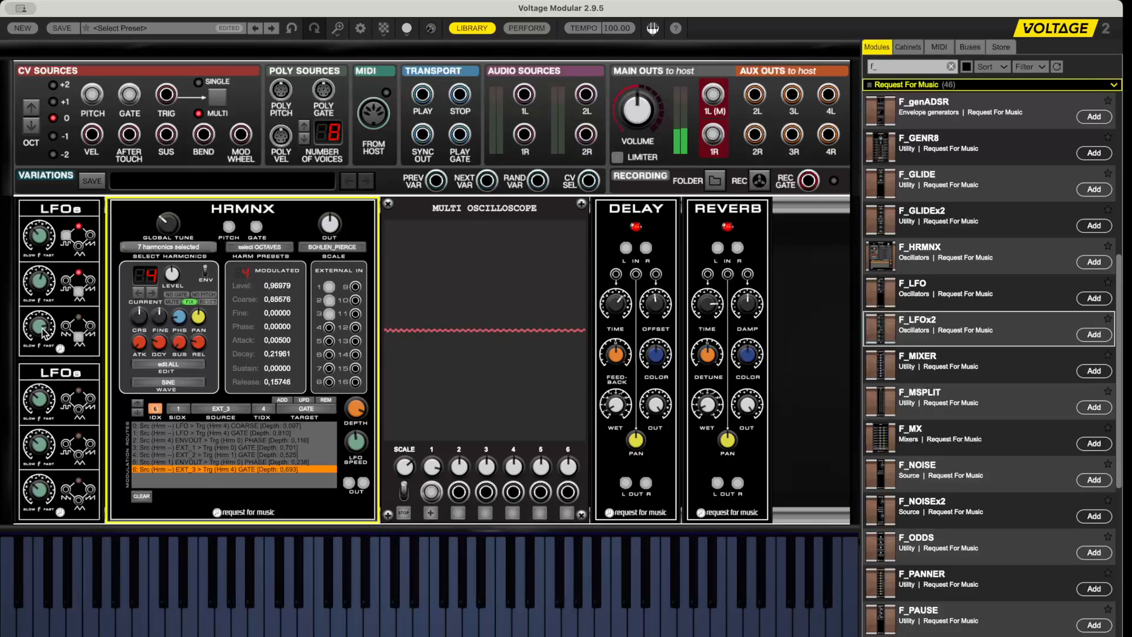
pyautogui.moveTo(41, 327); pyautogui.dragTo(44, 334)
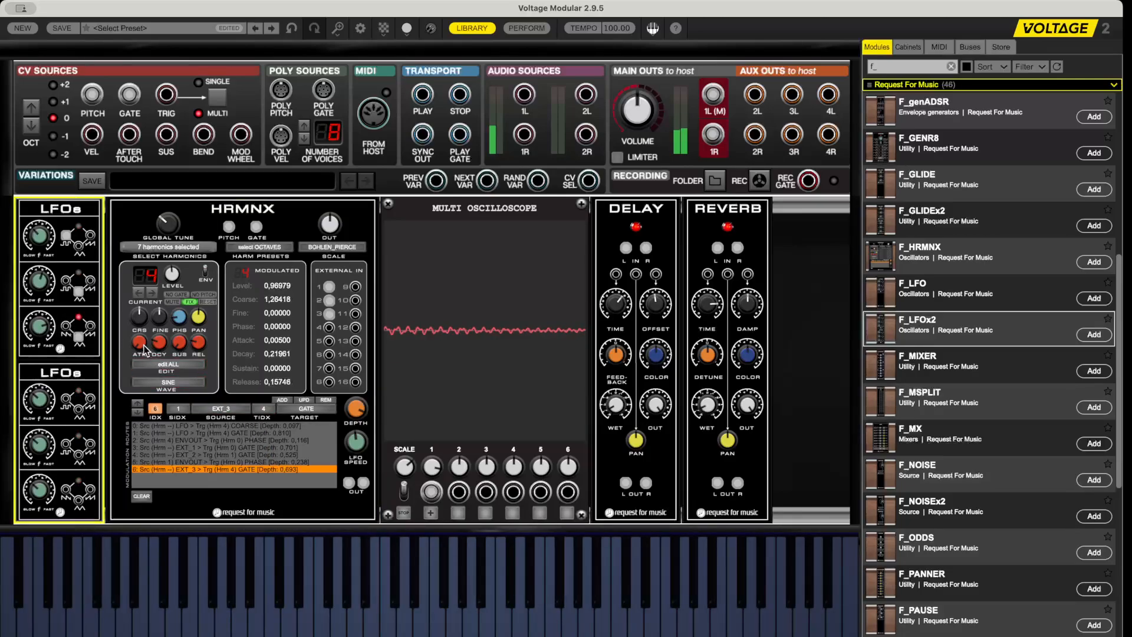
# Retarget the EXT_3 route to harmonic 8's GATE and set all harmonics' attack to about 0.08 and decay to about 0.418
pyautogui.moveTo(158, 343); pyautogui.dragTo(154, 338)
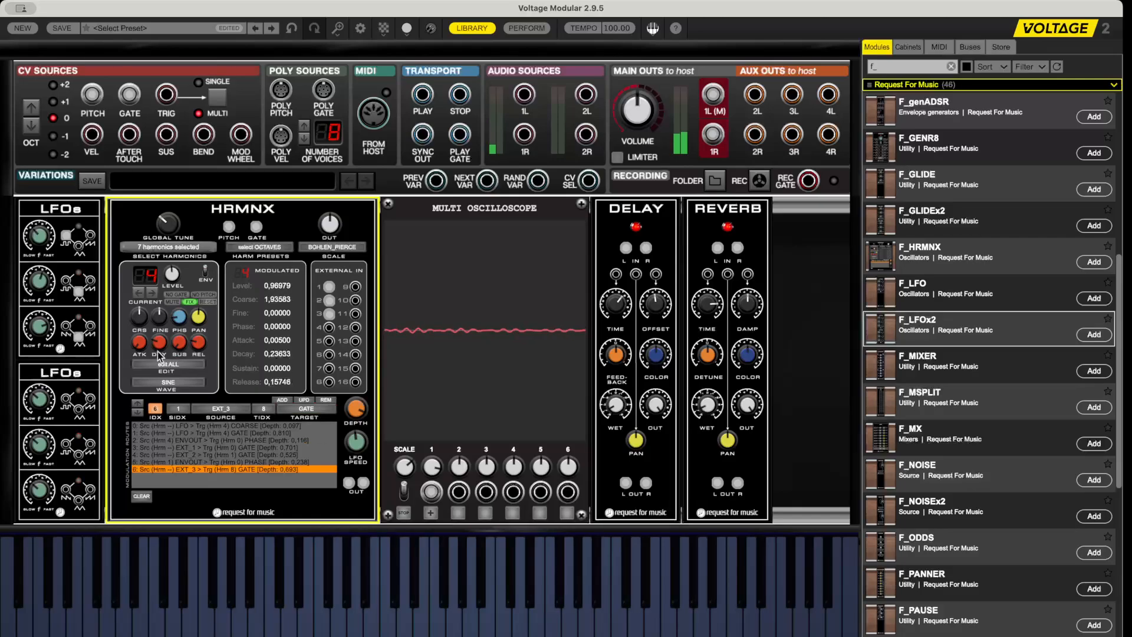
pyautogui.moveTo(140, 347); pyautogui.dragTo(143, 298)
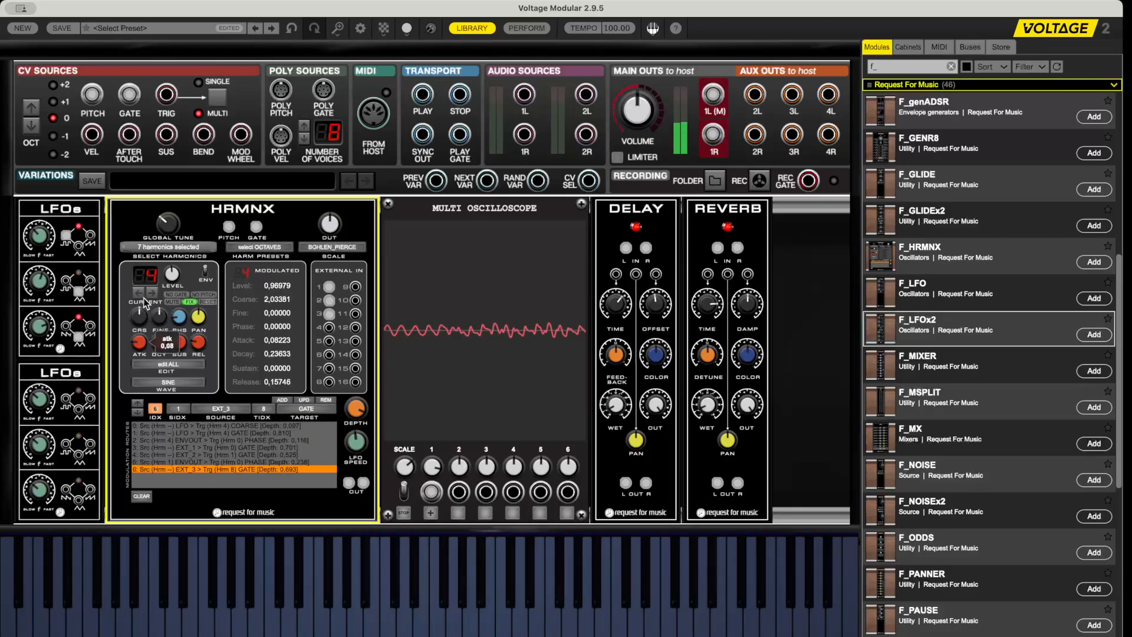
pyautogui.moveTo(164, 344)
pyautogui.mouseDown()
pyautogui.moveTo(164, 334)
pyautogui.moveTo(142, 346)
pyautogui.mouseUp()
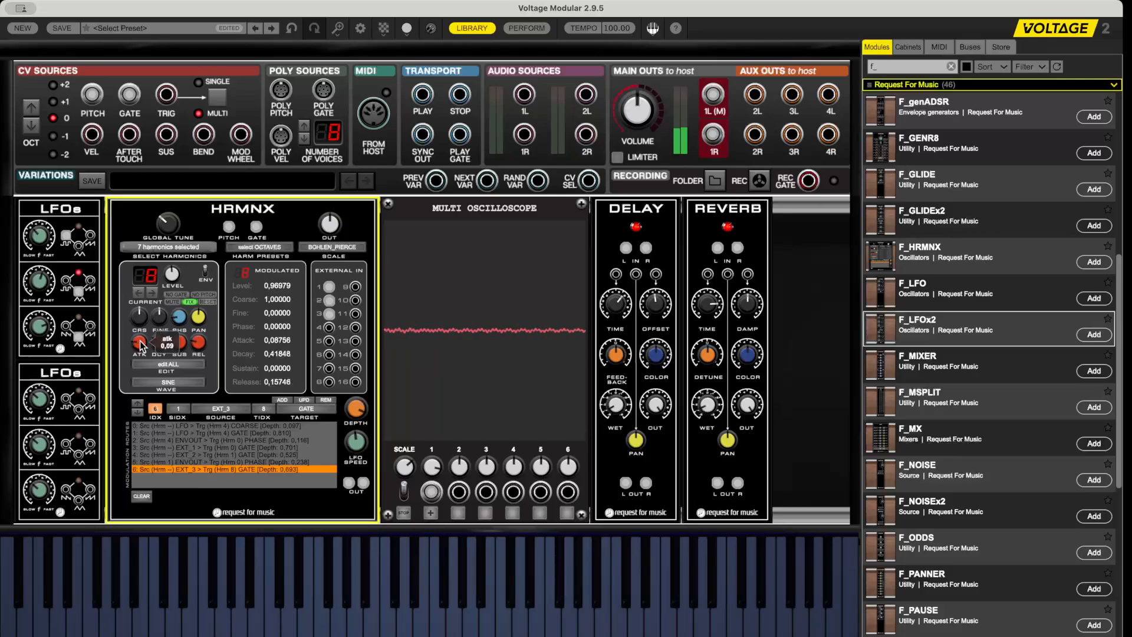
# Restrict editing to the current harmonic and set harmonic 8's attack to 0.005 and decay to about 0.086
pyautogui.click(179, 366)
pyautogui.moveTo(138, 346); pyautogui.dragTo(167, 378)
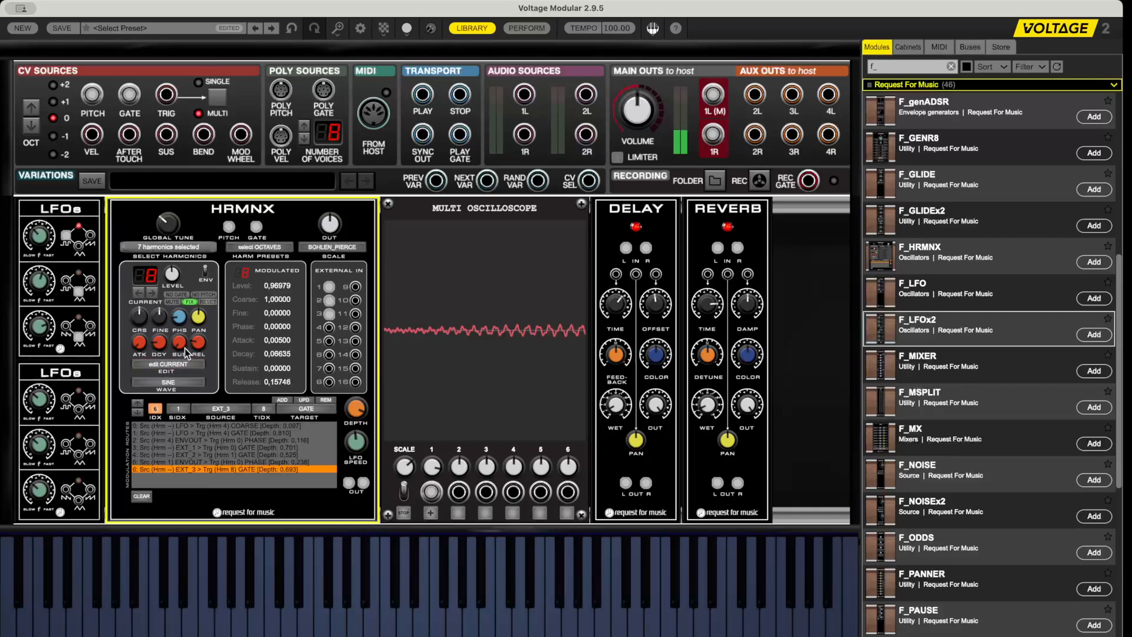
pyautogui.click(69, 312)
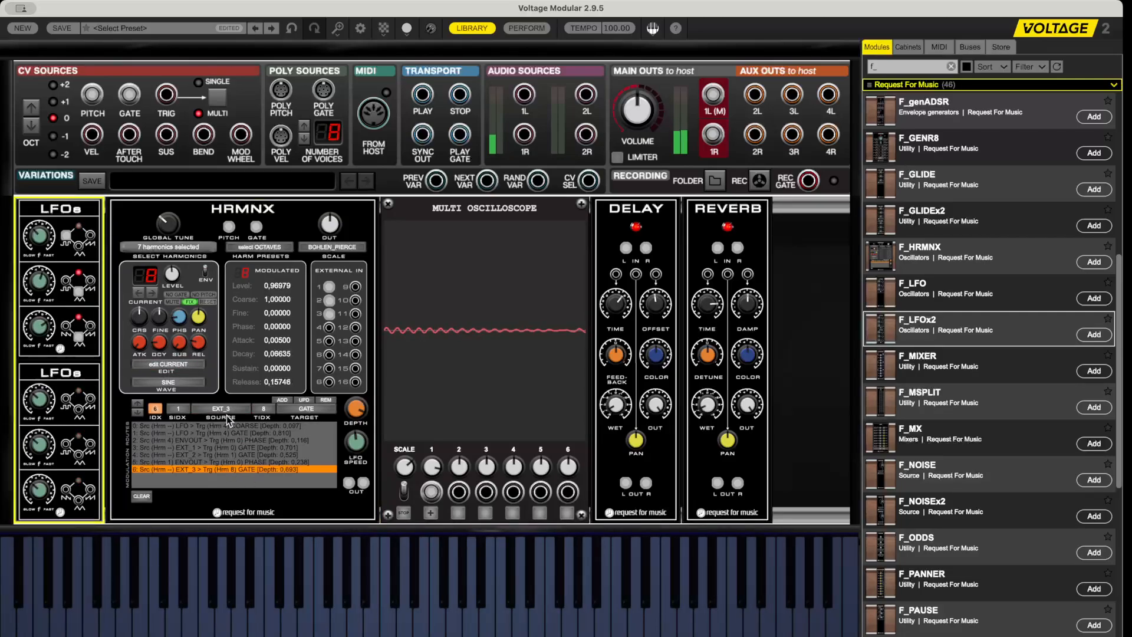
# Add a modulation route from harmonic 8's ENVOUT to harmonic 2's PHASE and set its depth to 0.865
pyautogui.click(254, 445)
pyautogui.click(302, 410)
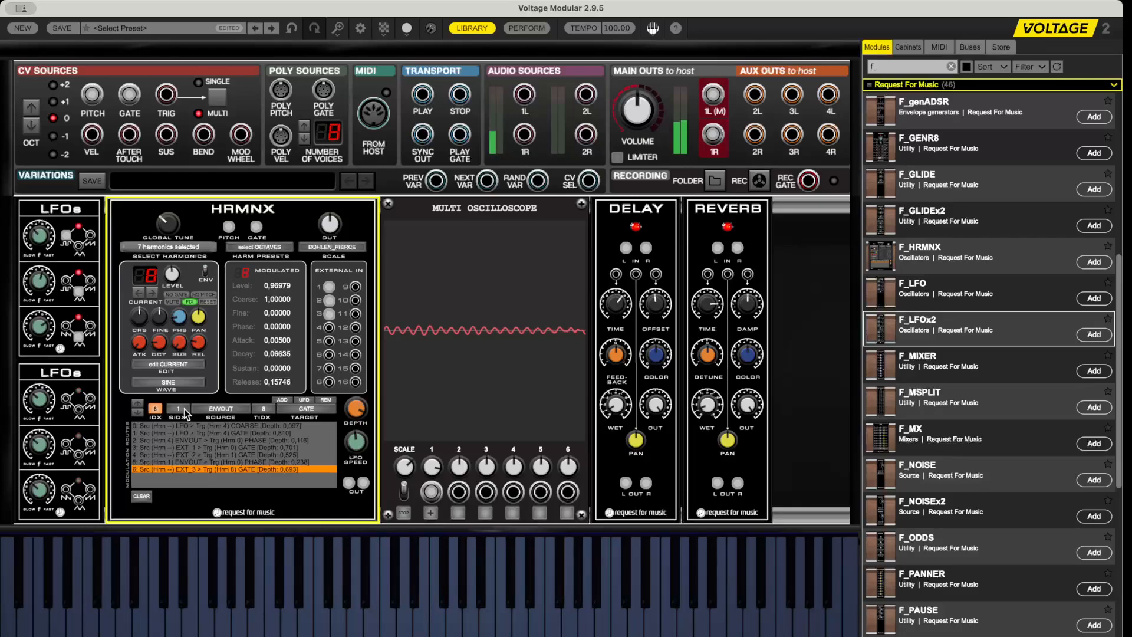
pyautogui.click(265, 411)
pyautogui.click(307, 413)
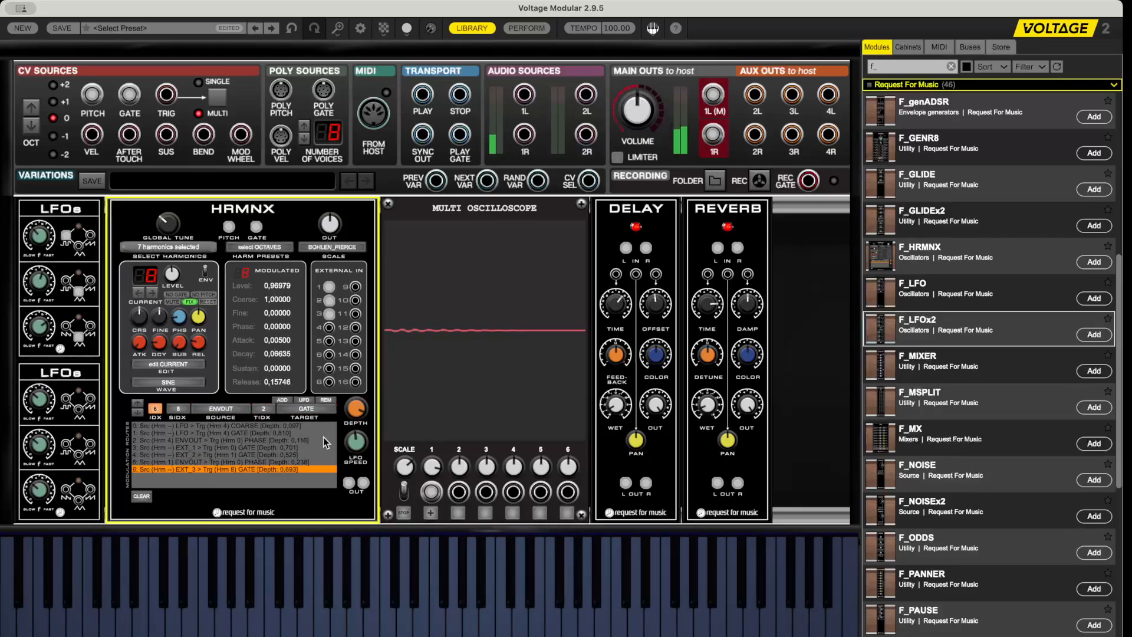
pyautogui.click(284, 400)
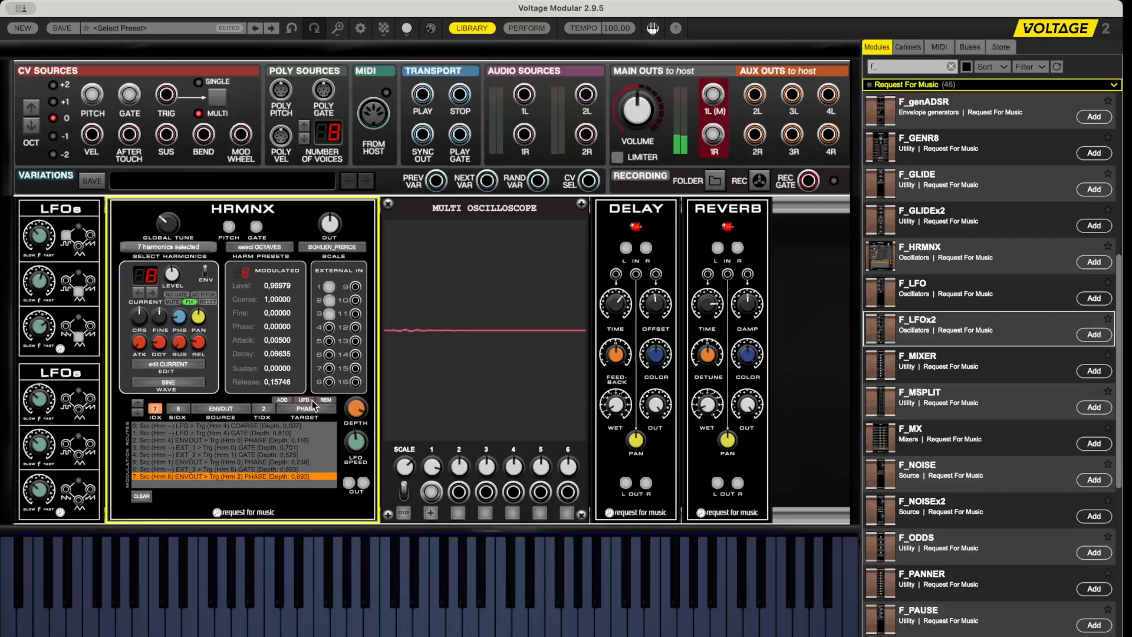
pyautogui.moveTo(354, 411); pyautogui.dragTo(356, 392)
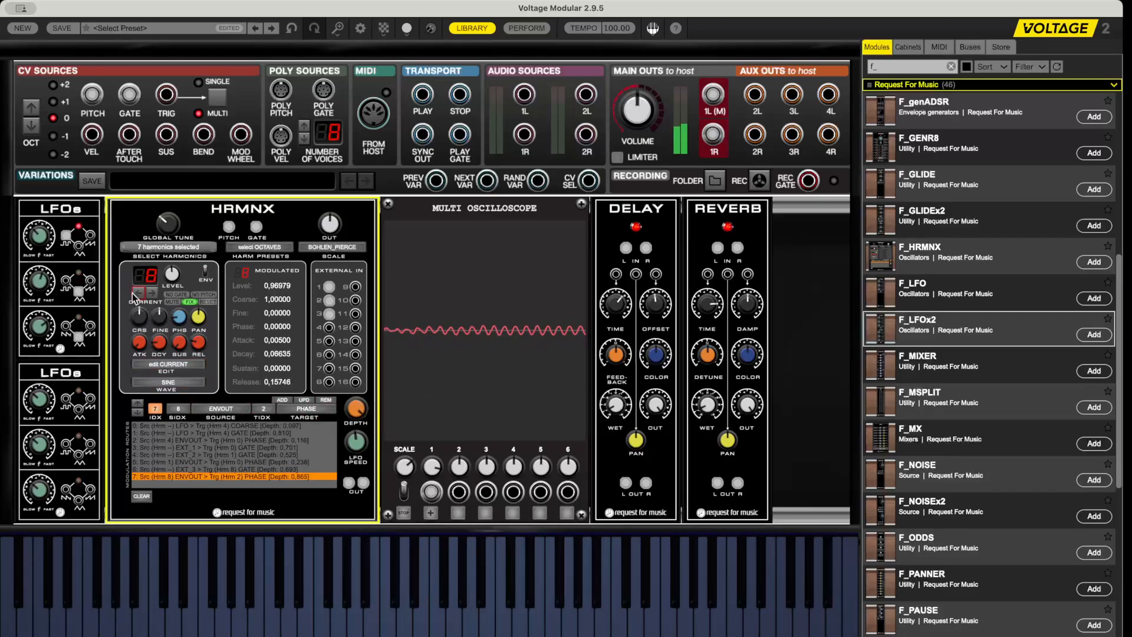
# Raise harmonic 8's level to about 1.587 and set harmonic 2's envelope to attack 0.041, decay 1.605, sustain 0.033 and release 3.706
pyautogui.moveTo(172, 274); pyautogui.dragTo(181, 278)
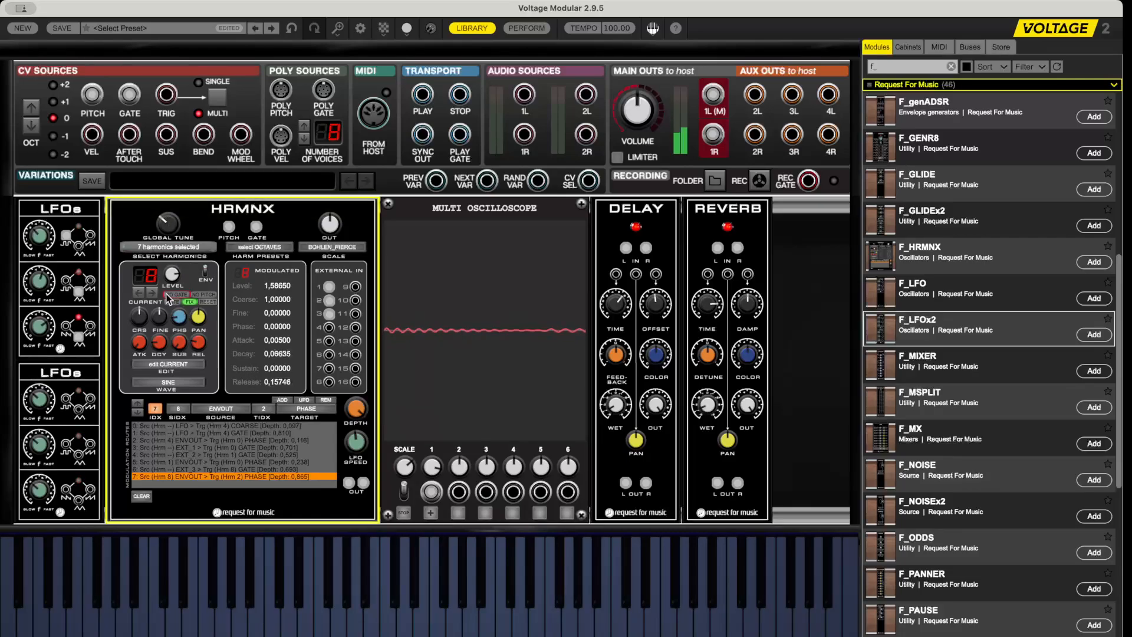
pyautogui.click(139, 293)
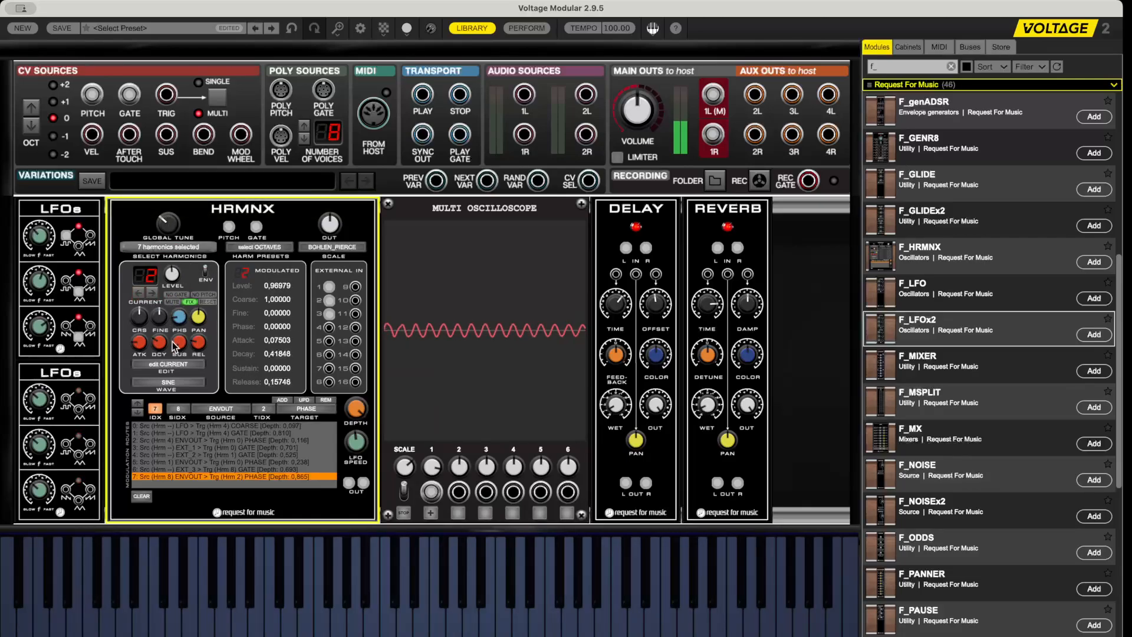
pyautogui.moveTo(141, 343); pyautogui.dragTo(200, 330)
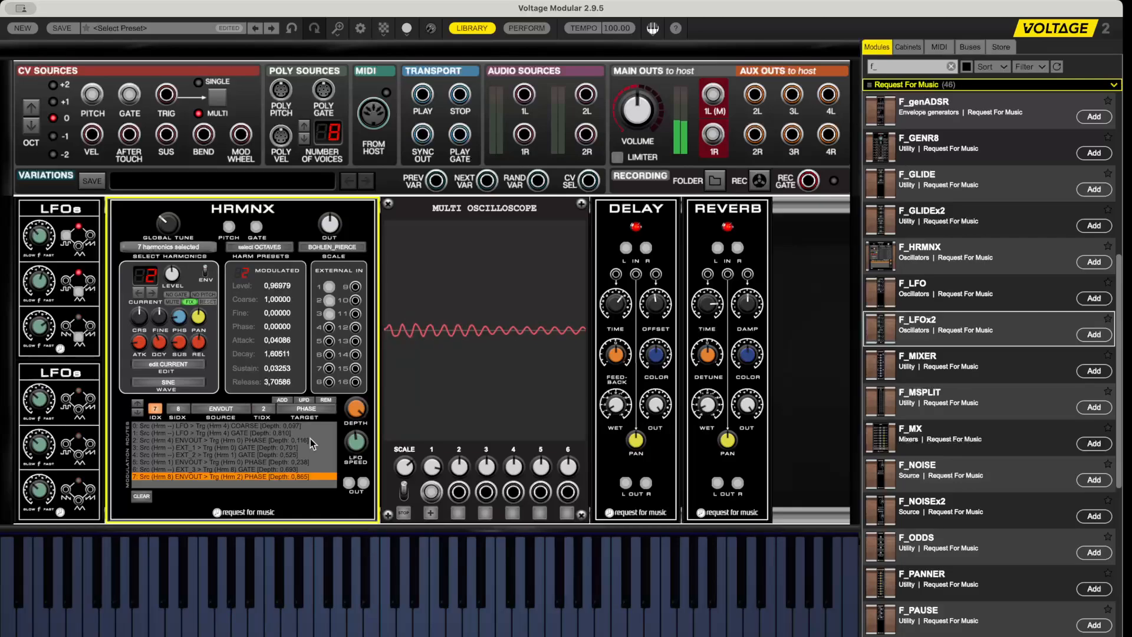
pyautogui.moveTo(358, 454)
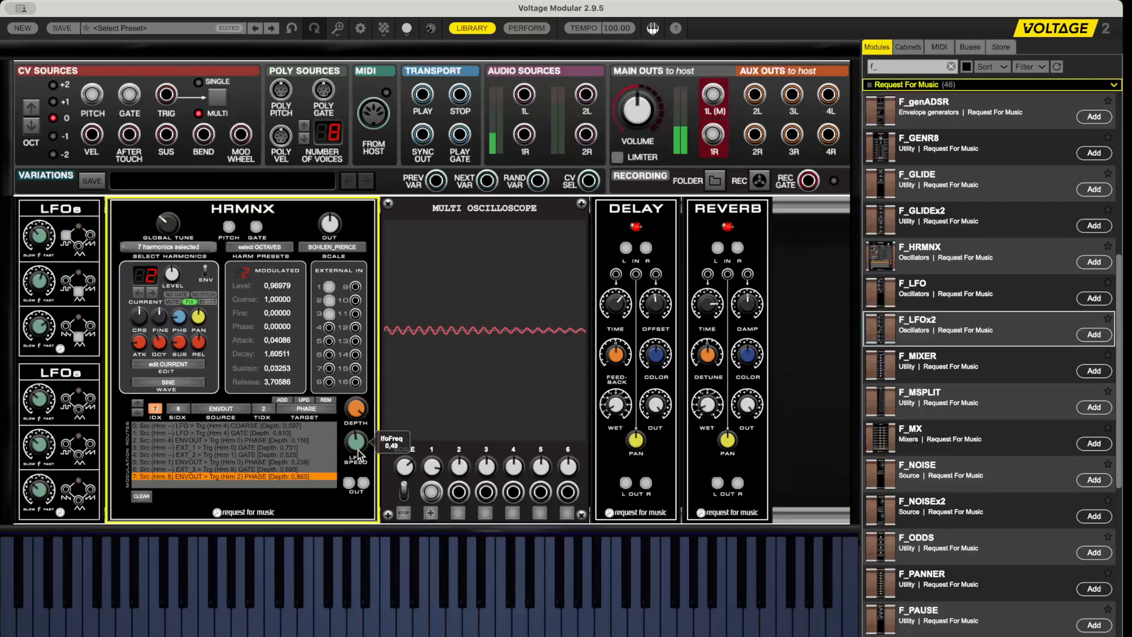
pyautogui.click(49, 362)
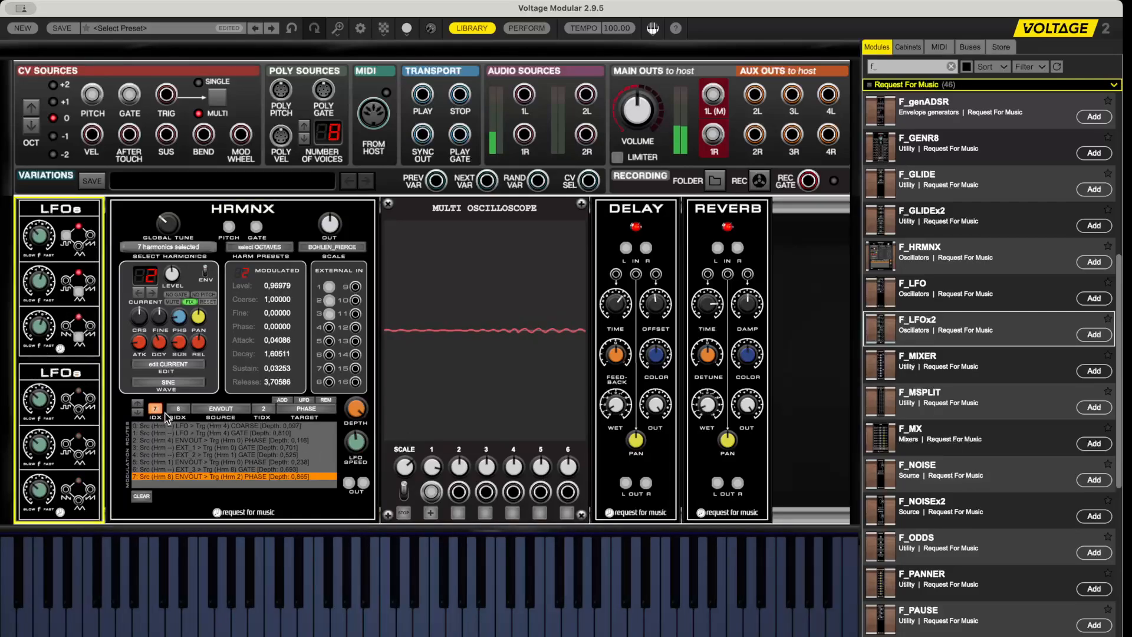
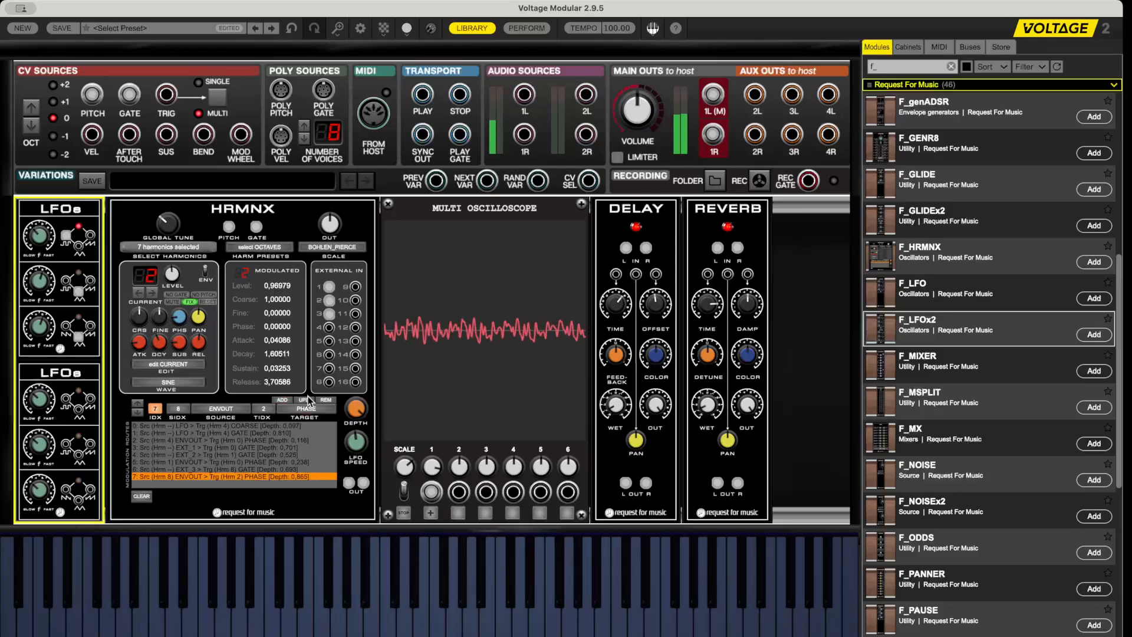
# Add repeated copies of the harmonic 8 ENVOUT to harmonic 2 PHASE route, filling the modulation list up to index 31
pyautogui.click(286, 401)
pyautogui.click(286, 401)
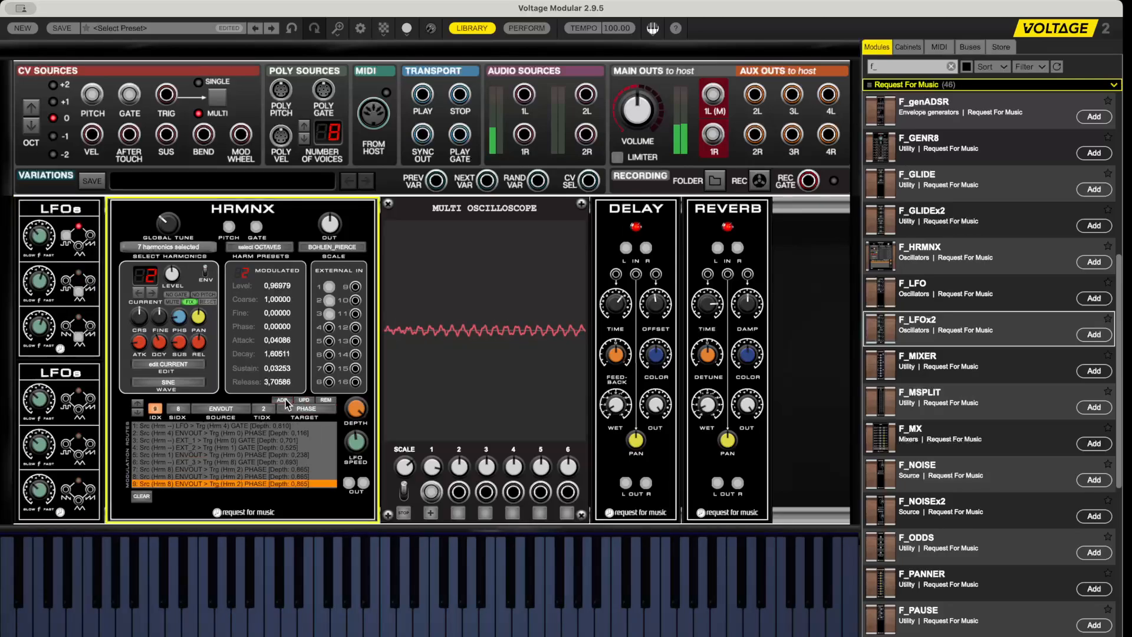
pyautogui.click(285, 400)
pyautogui.click(285, 401)
pyautogui.click(285, 401)
pyautogui.click(286, 401)
pyautogui.click(285, 401)
pyautogui.click(285, 401)
pyautogui.click(285, 401)
pyautogui.click(285, 401)
pyautogui.click(286, 401)
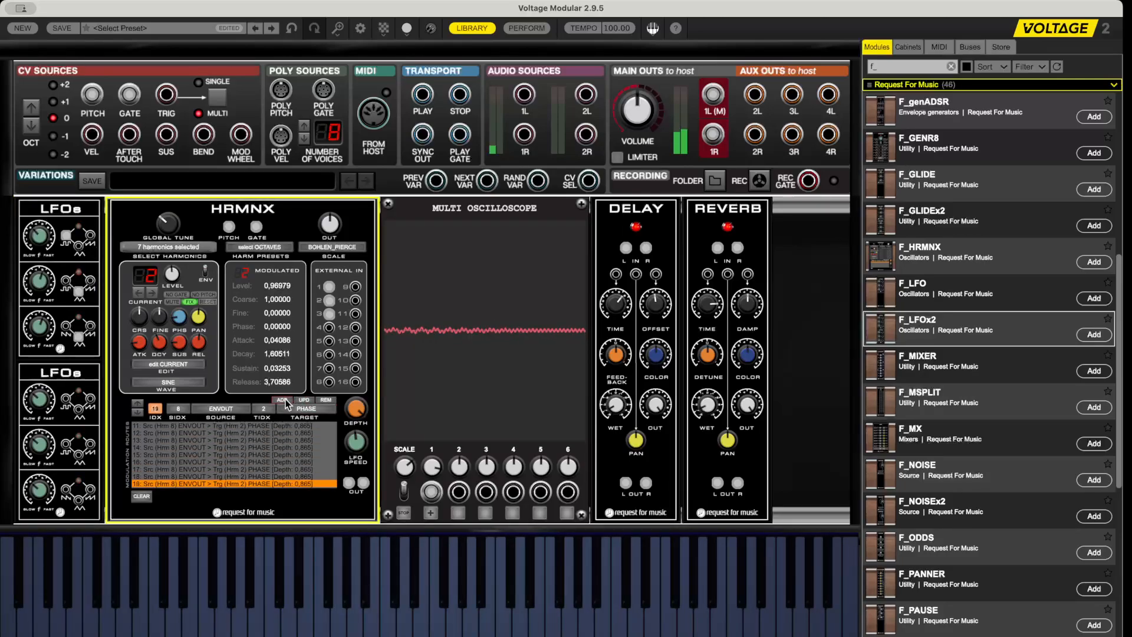
pyautogui.click(286, 401)
pyautogui.click(285, 401)
pyautogui.click(285, 401)
pyautogui.click(286, 401)
pyautogui.click(286, 401)
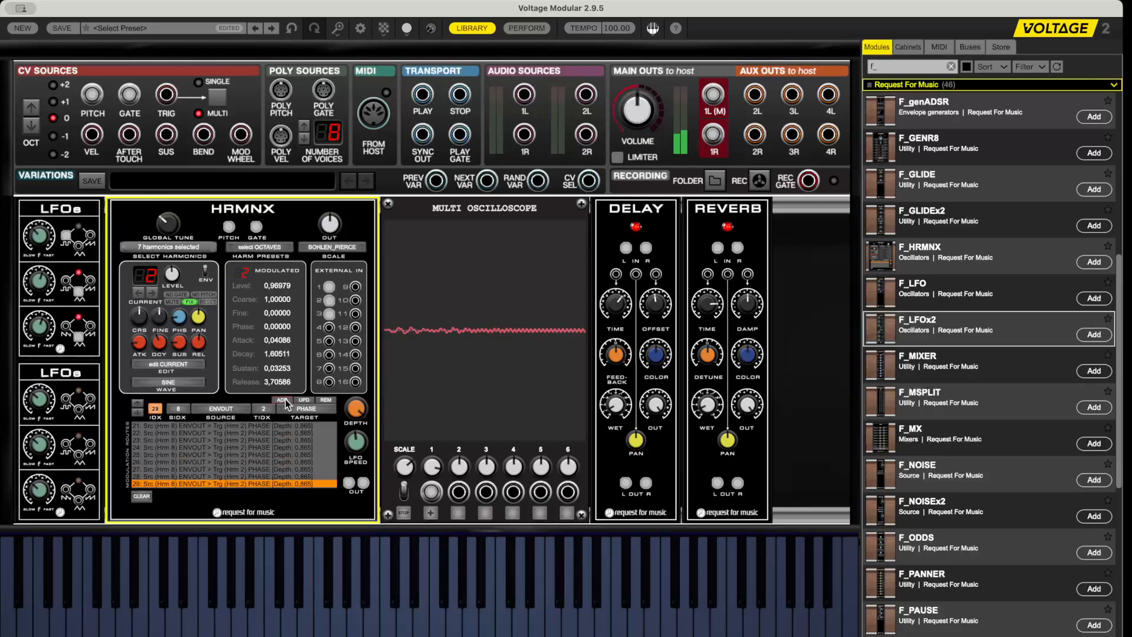
pyautogui.click(285, 400)
pyautogui.click(286, 400)
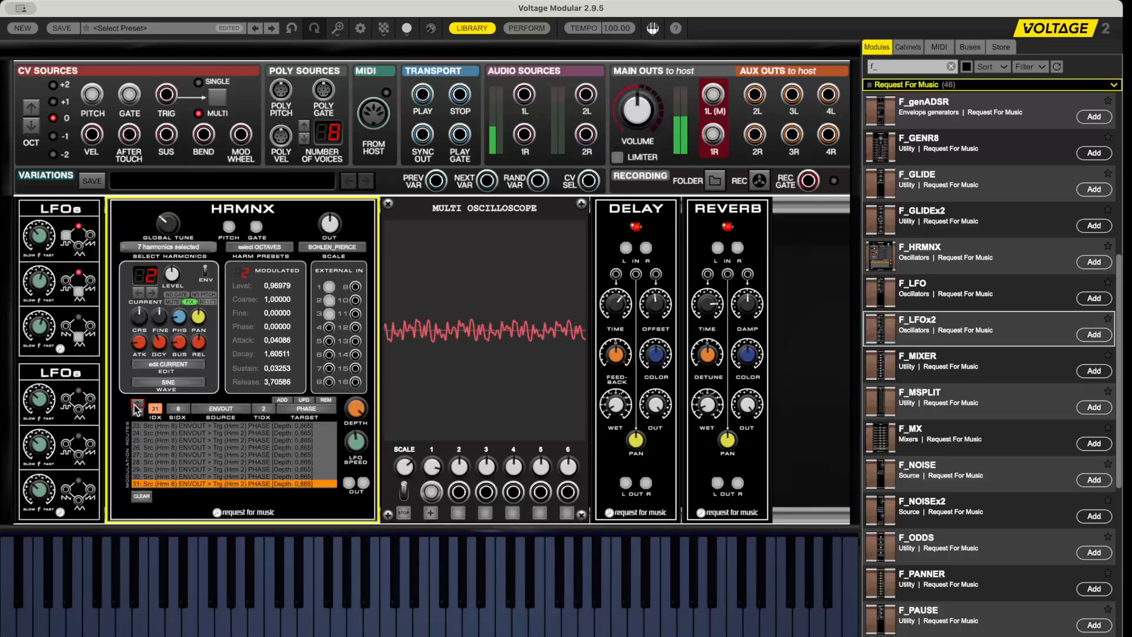
# Browse back through the modulation routes from index 31 to the first entries
pyautogui.click(137, 406)
pyautogui.click(137, 406)
pyautogui.click(137, 406)
pyautogui.click(137, 406)
pyautogui.click(137, 405)
pyautogui.click(137, 405)
pyautogui.click(137, 405)
pyautogui.click(137, 405)
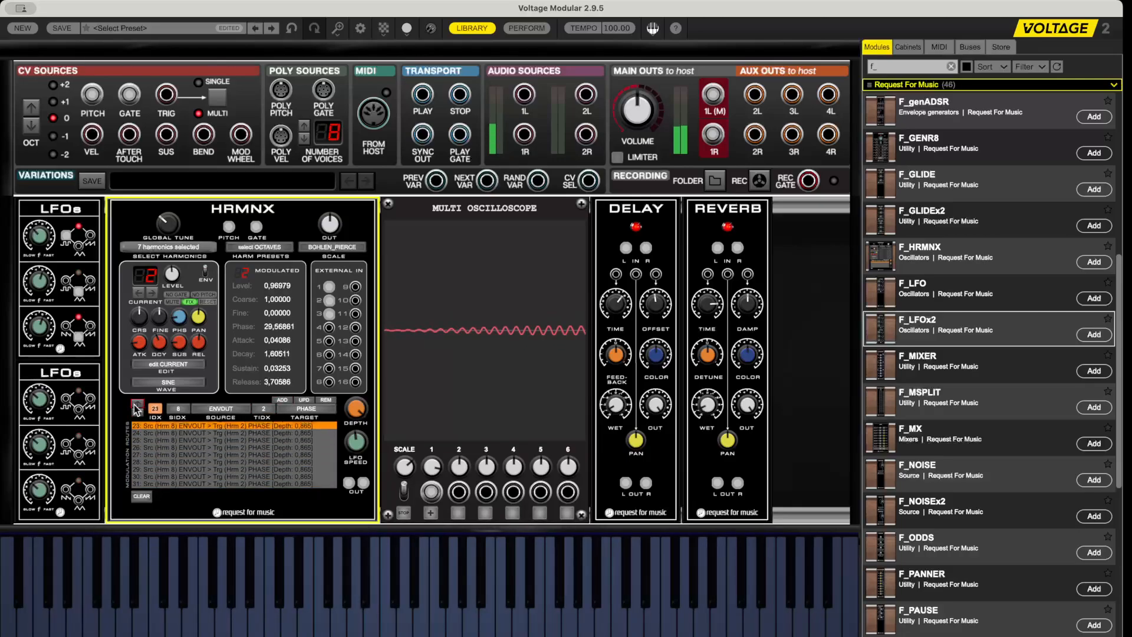
pyautogui.click(136, 405)
pyautogui.click(137, 405)
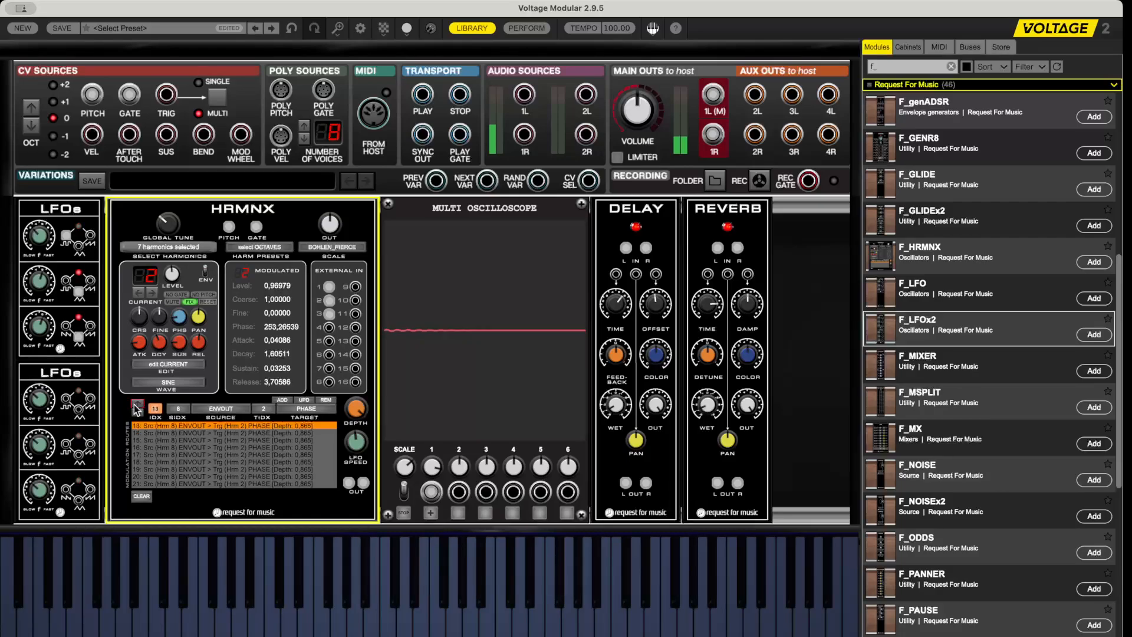
pyautogui.click(137, 405)
pyautogui.click(137, 406)
pyautogui.click(137, 406)
pyautogui.click(137, 406)
pyautogui.click(136, 406)
pyautogui.click(137, 405)
pyautogui.click(137, 407)
pyautogui.click(137, 407)
pyautogui.click(136, 407)
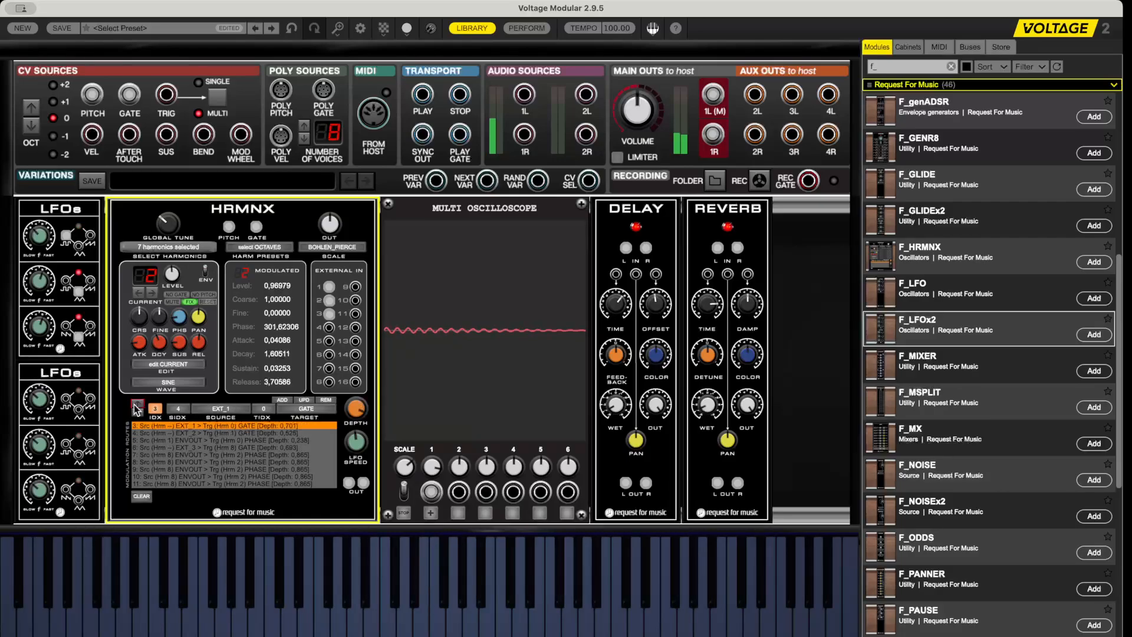
pyautogui.click(137, 407)
pyautogui.click(137, 407)
# Select the modulation route at index 16 and lower its depth to about 0.042
pyautogui.click(136, 414)
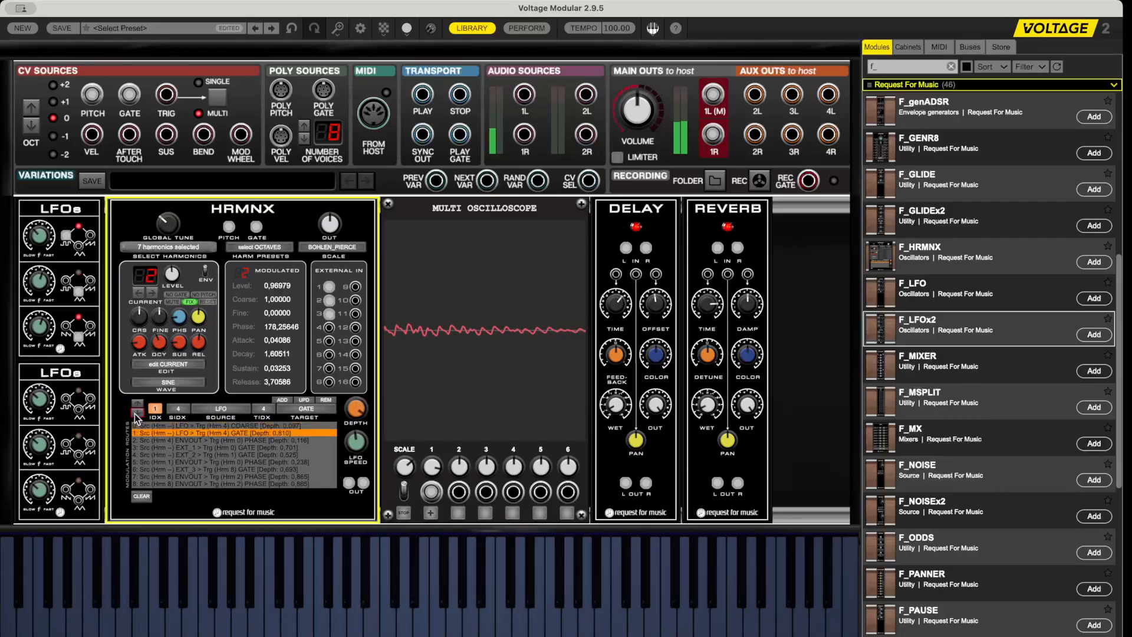
pyautogui.click(136, 414)
pyautogui.click(136, 414)
pyautogui.click(136, 414)
pyautogui.click(136, 413)
pyautogui.click(136, 414)
pyautogui.click(136, 414)
pyautogui.click(136, 414)
pyautogui.click(136, 414)
pyautogui.click(136, 414)
pyautogui.click(136, 413)
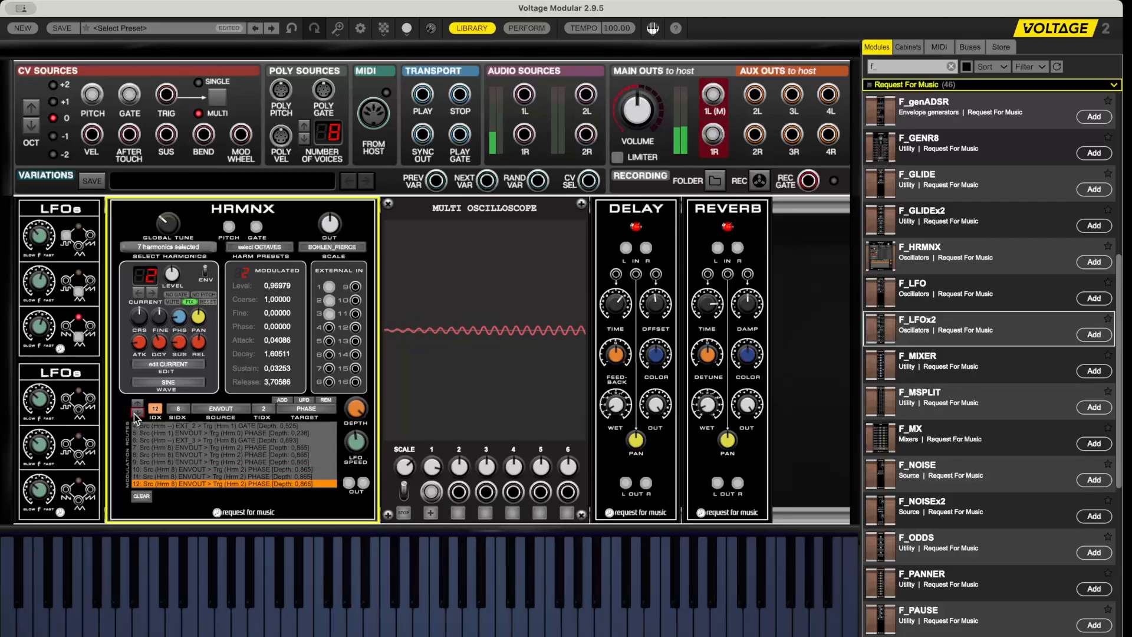
pyautogui.click(136, 413)
pyautogui.click(136, 414)
pyautogui.click(136, 413)
pyautogui.click(136, 413)
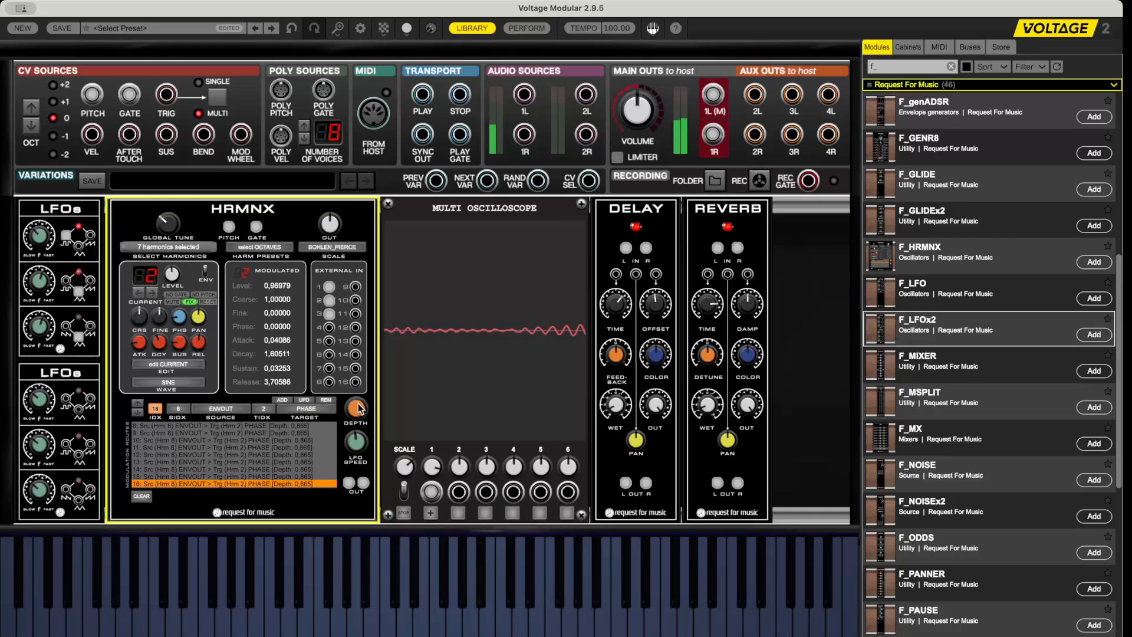
pyautogui.moveTo(357, 409); pyautogui.dragTo(359, 458)
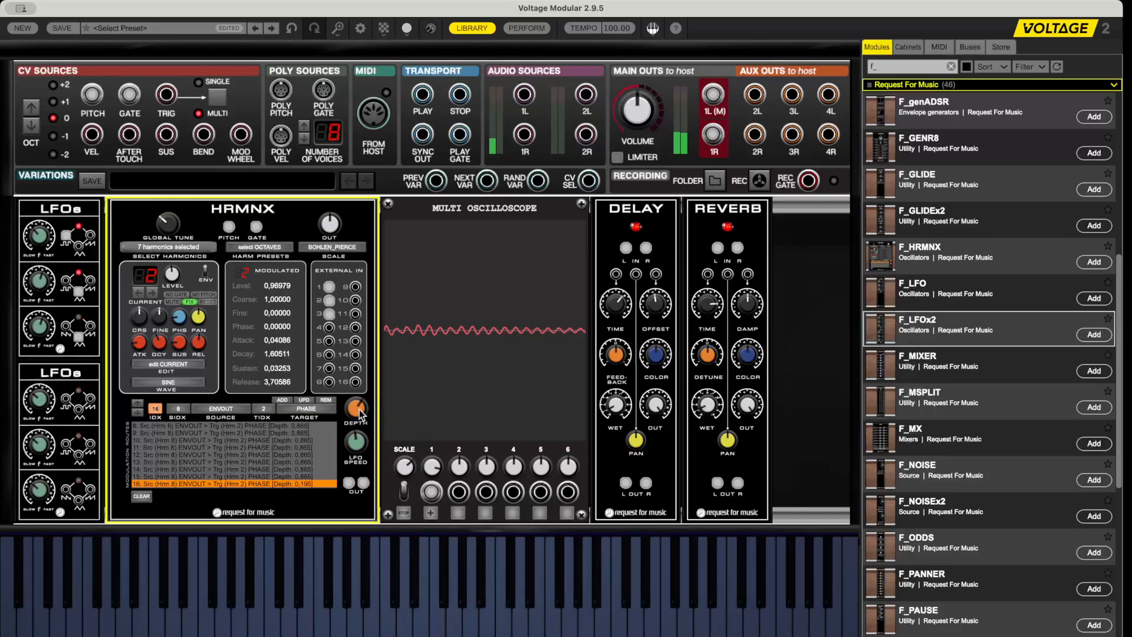
pyautogui.moveTo(358, 411); pyautogui.dragTo(372, 466)
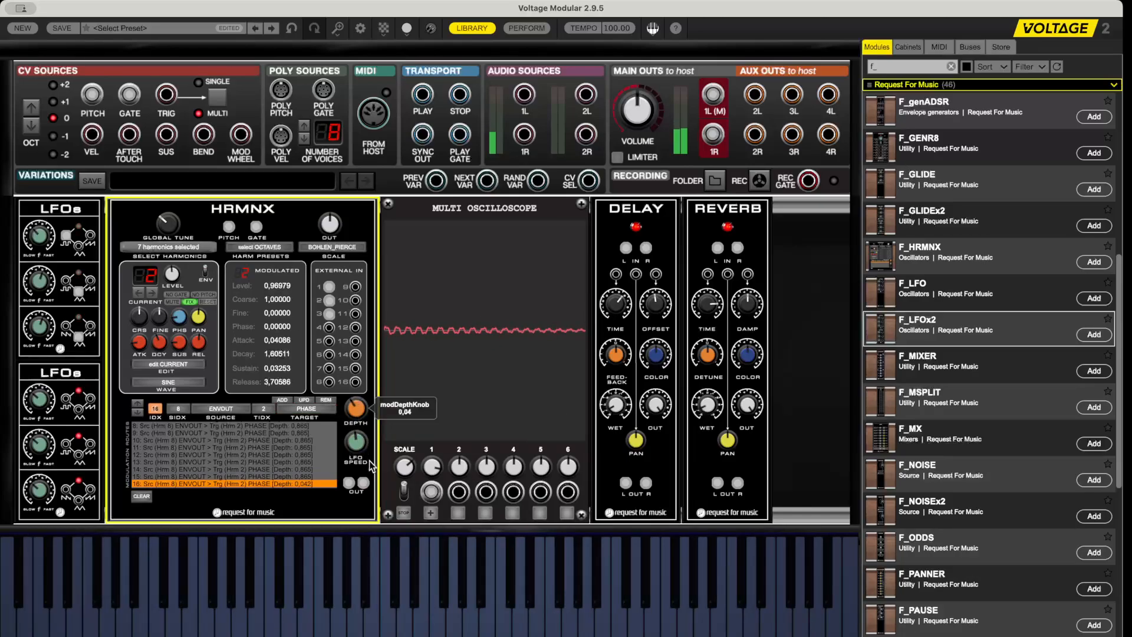
# Remove the modulation routes one after another until the route list is empty
pyautogui.click(324, 402)
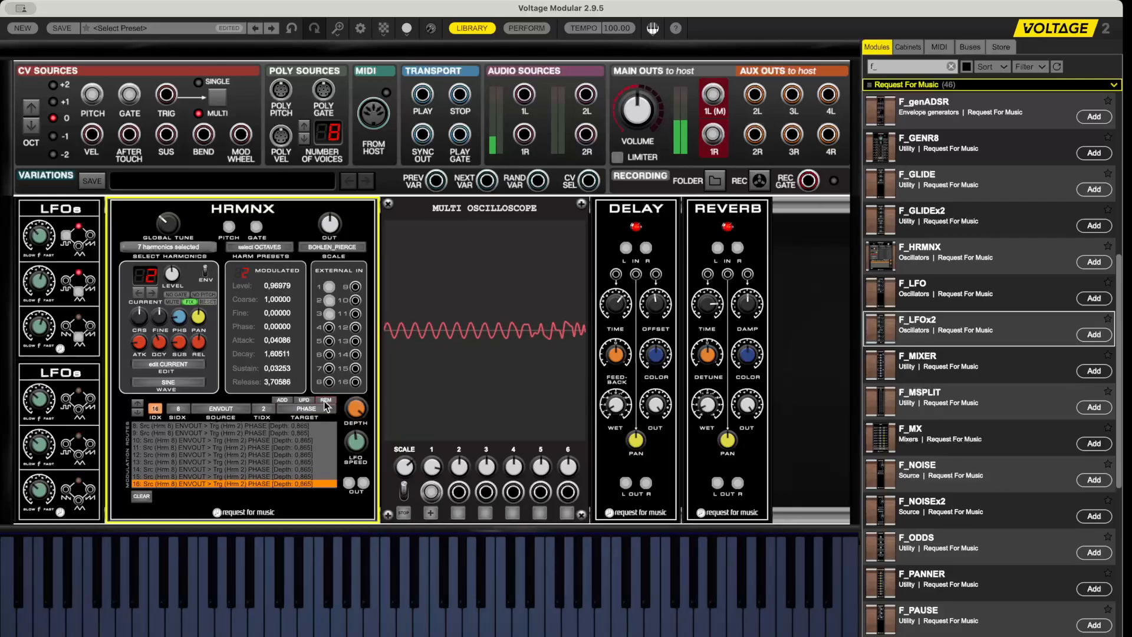
pyautogui.click(324, 404)
pyautogui.click(324, 404)
pyautogui.click(325, 403)
pyautogui.click(324, 403)
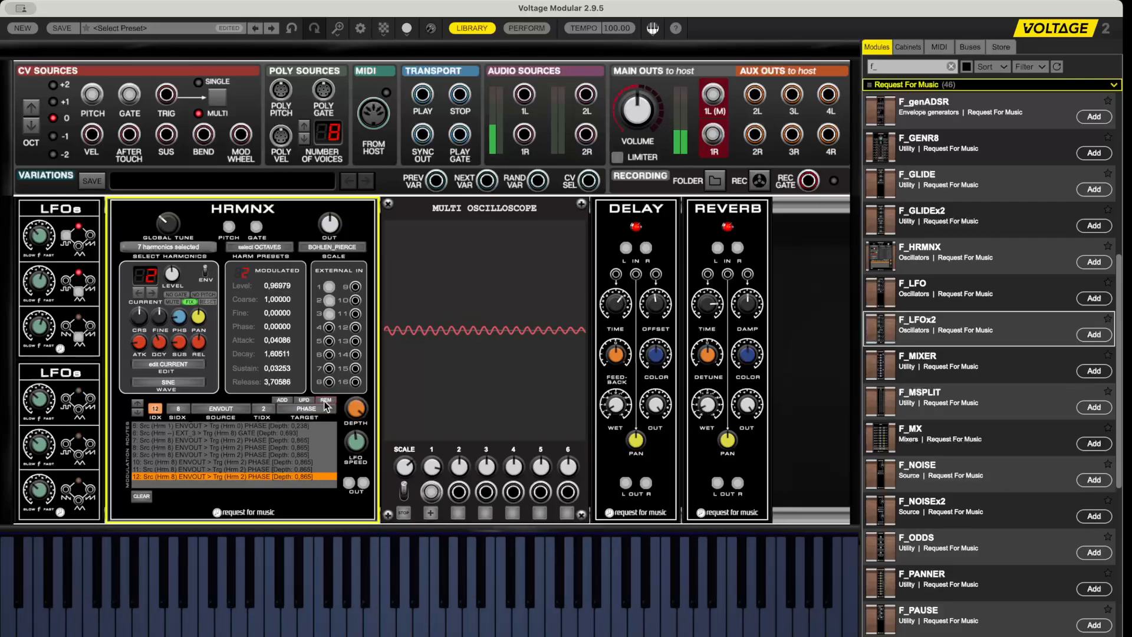
pyautogui.click(324, 403)
pyautogui.click(325, 403)
pyautogui.click(325, 404)
pyautogui.click(324, 404)
pyautogui.click(324, 404)
pyautogui.click(324, 403)
pyautogui.click(324, 403)
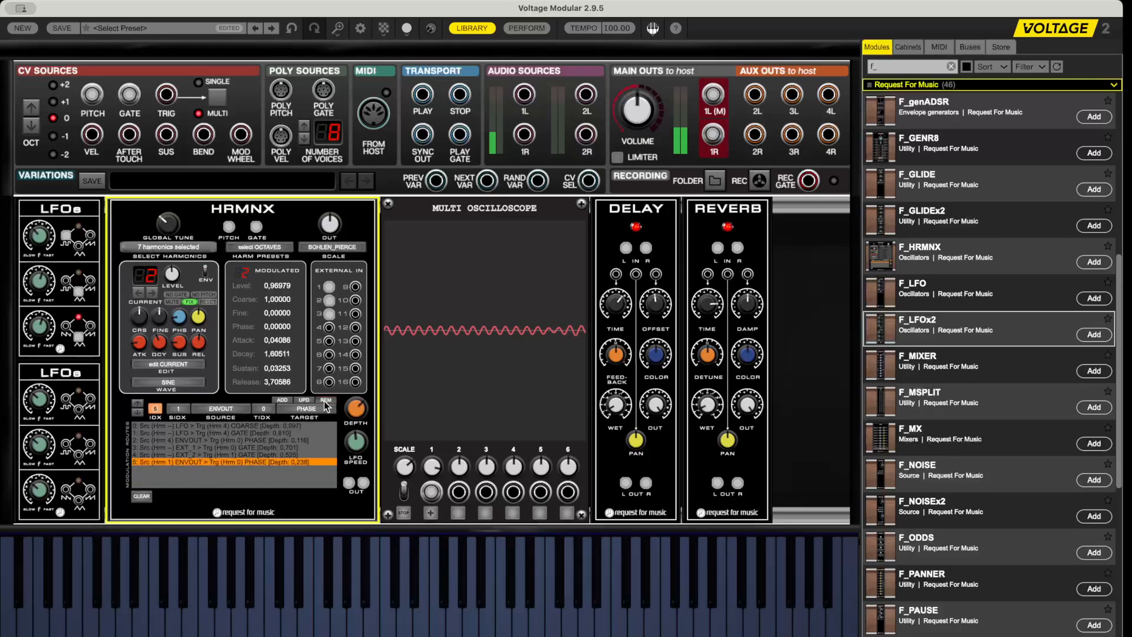
pyautogui.click(324, 403)
pyautogui.click(324, 403)
pyautogui.click(324, 403)
pyautogui.click(324, 403)
pyautogui.click(324, 403)
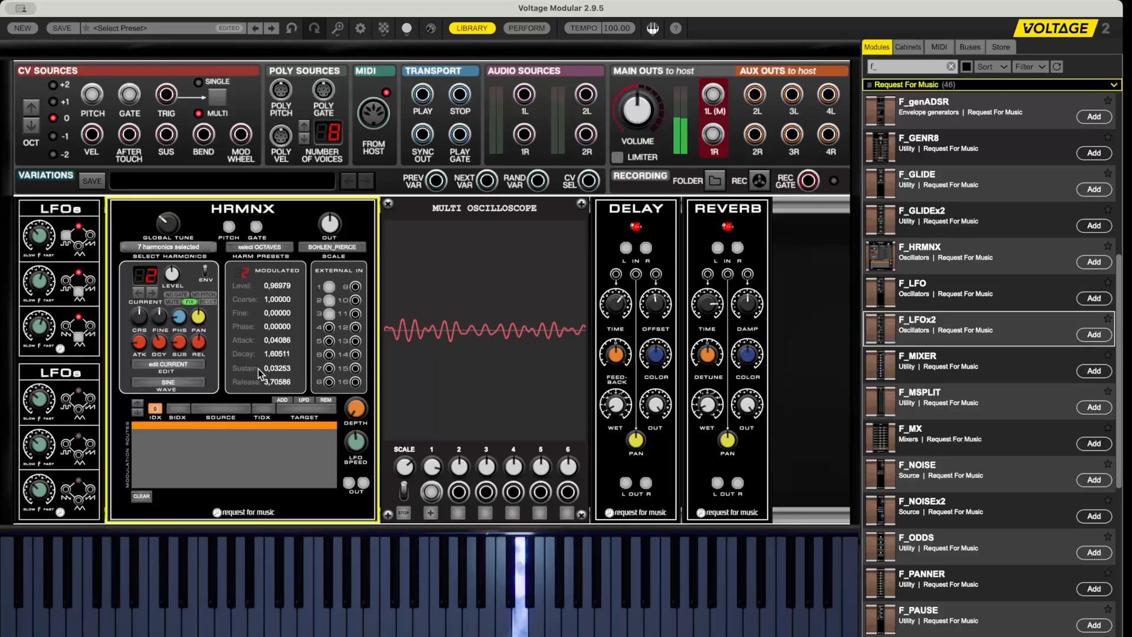
# Switch to harmonic 1 and, with editing set to ALL, turn off the FIX option for the harmonics
pyautogui.click(142, 293)
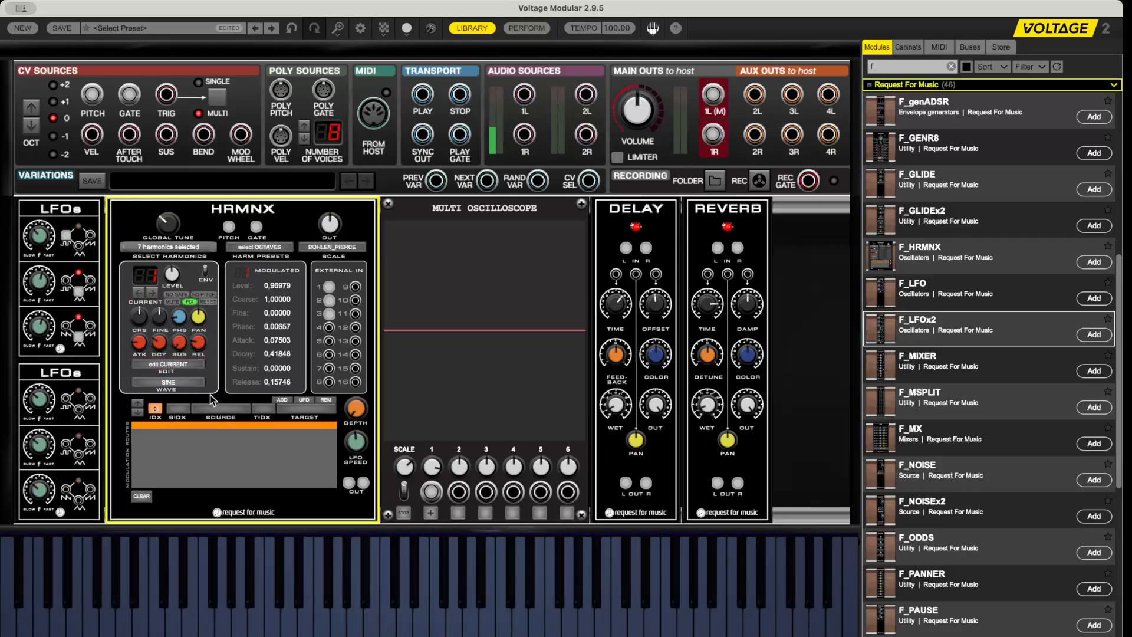
pyautogui.click(169, 365)
pyautogui.click(202, 294)
pyautogui.click(191, 302)
pyautogui.click(197, 295)
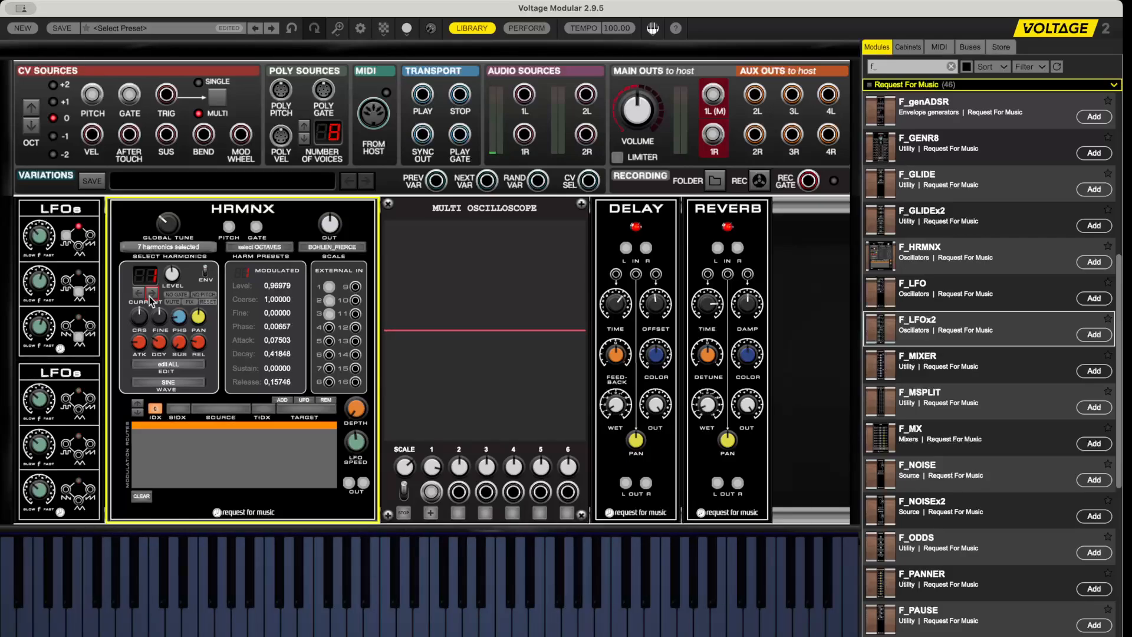
# Load the HRMNXarr2 preset from the HRMNX category without saving the current patch
pyautogui.click(117, 29)
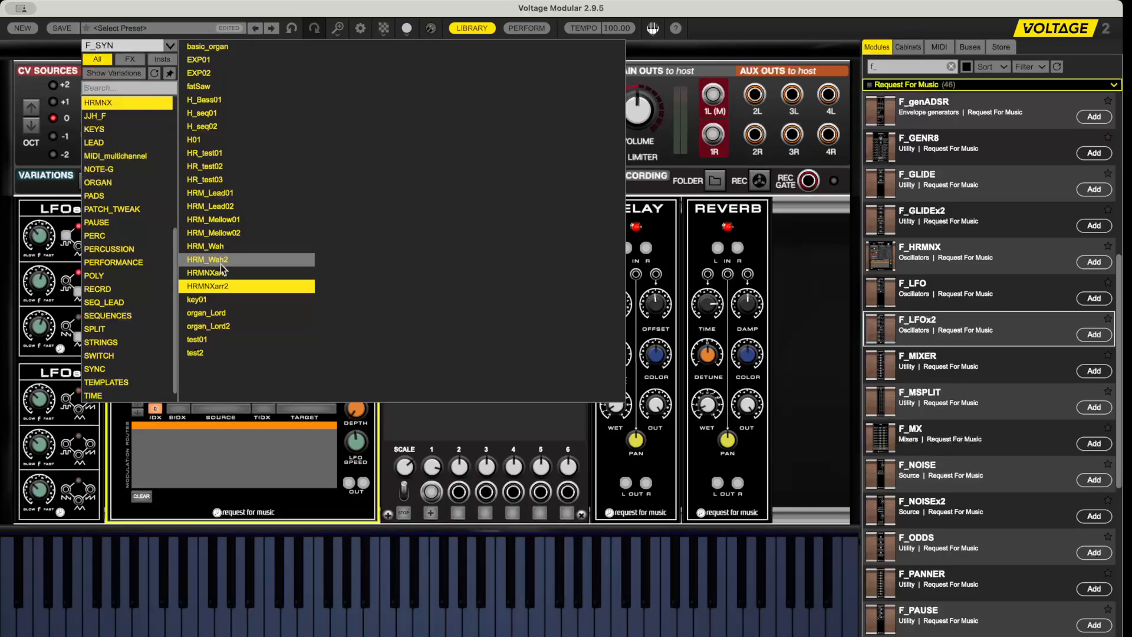
pyautogui.click(223, 286)
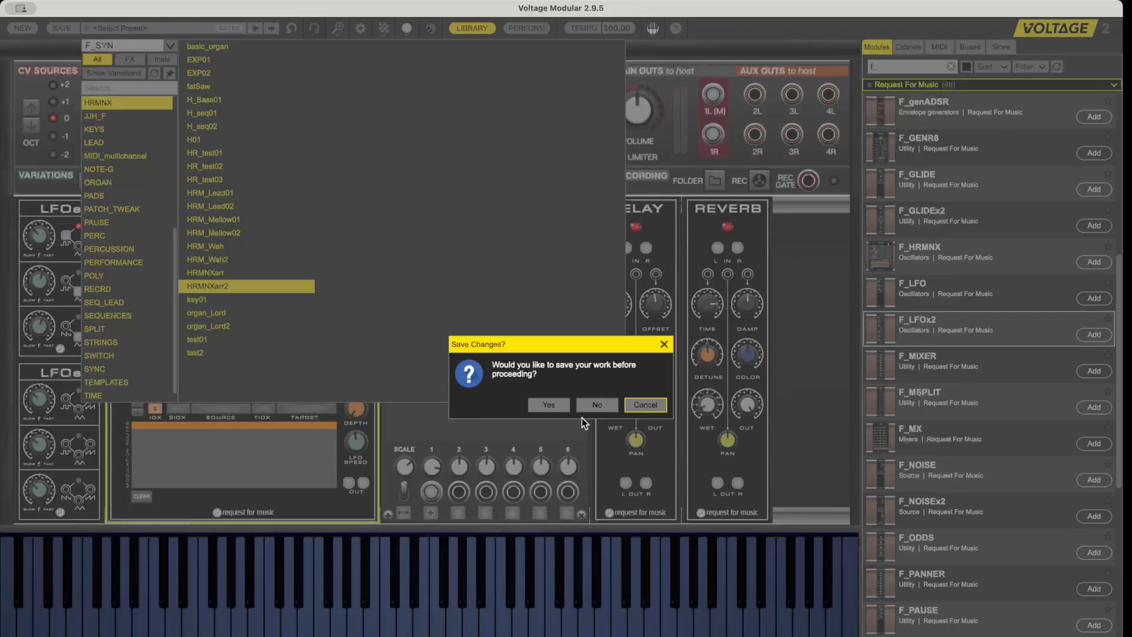
pyautogui.click(597, 407)
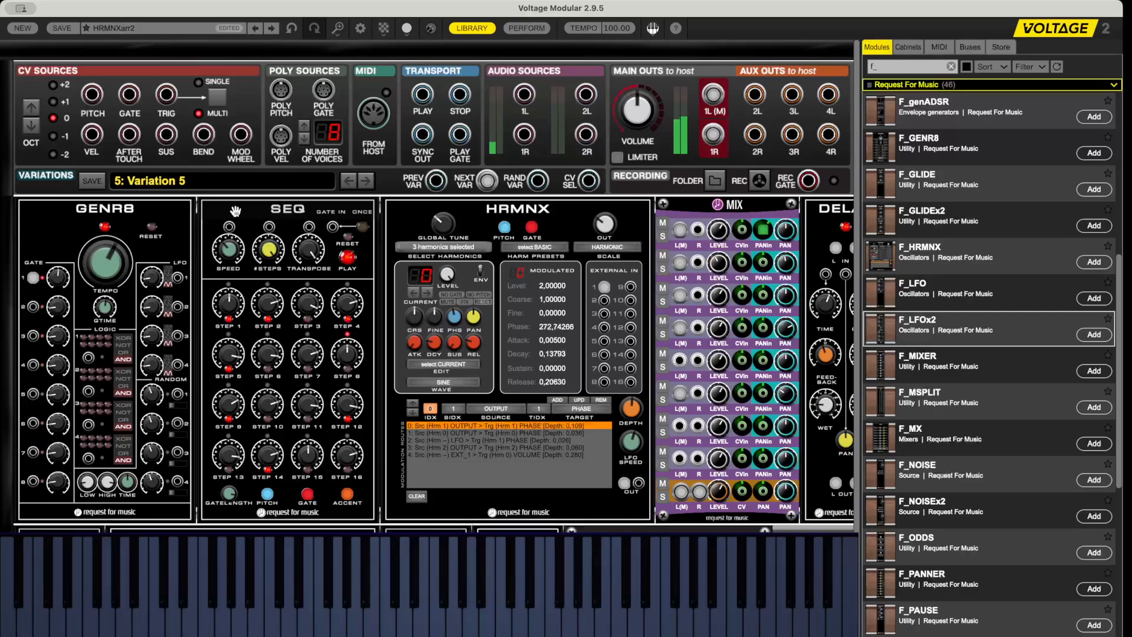
# Load the H_Bass01 preset from the HRMNX category, discarding unsaved changes
pyautogui.click(138, 23)
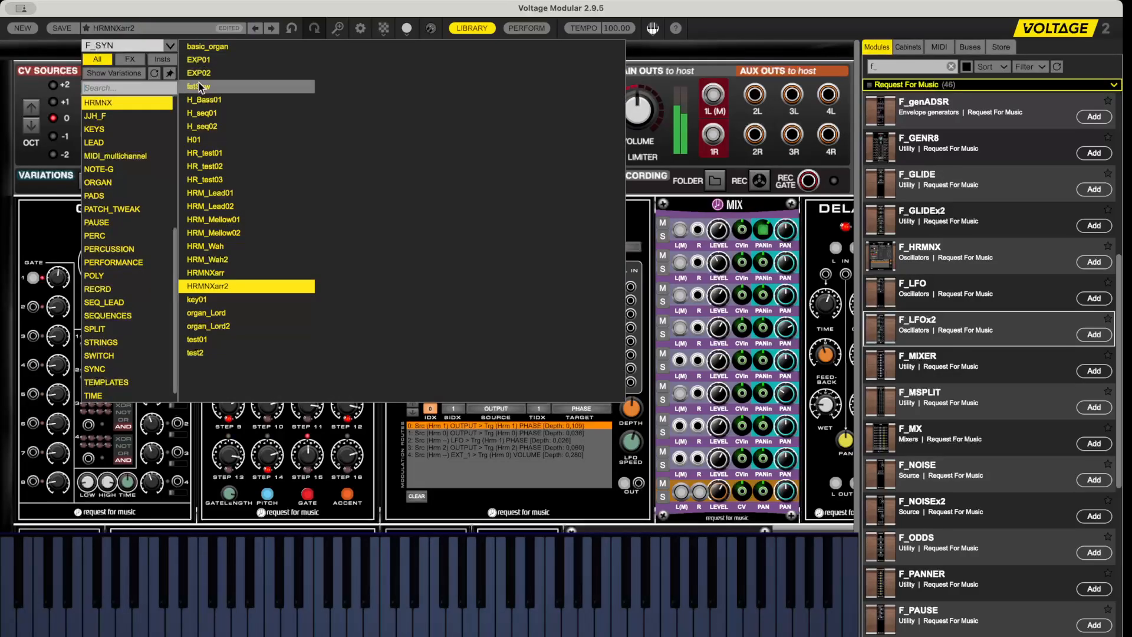
pyautogui.click(198, 97)
pyautogui.click(595, 405)
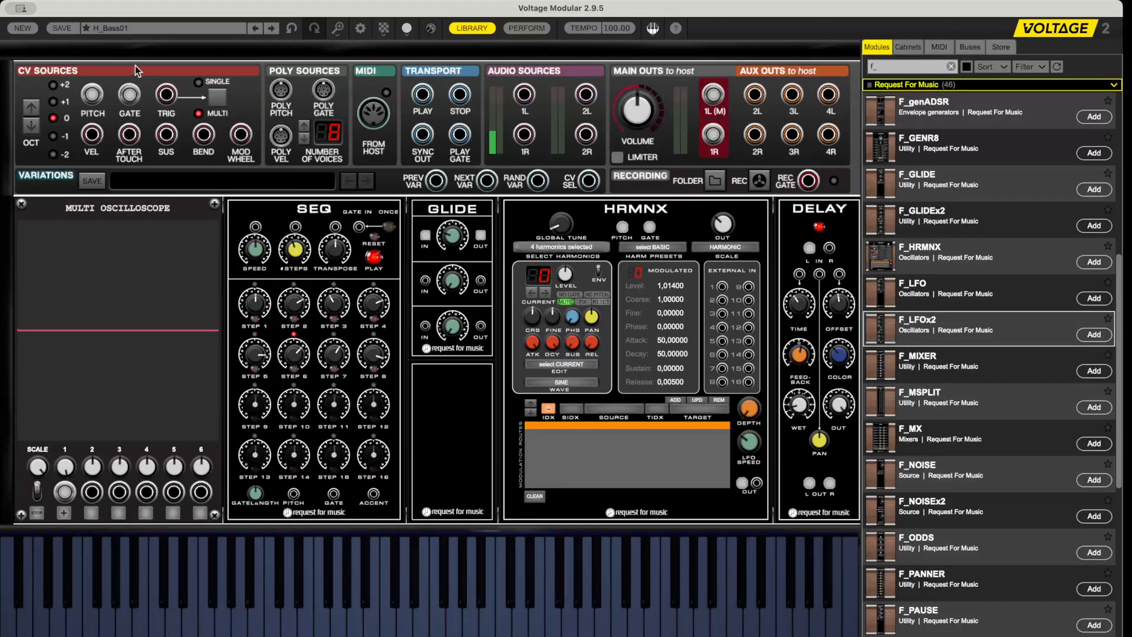
# Load the HRM_Lead01 preset from the HRMNX category
pyautogui.click(137, 30)
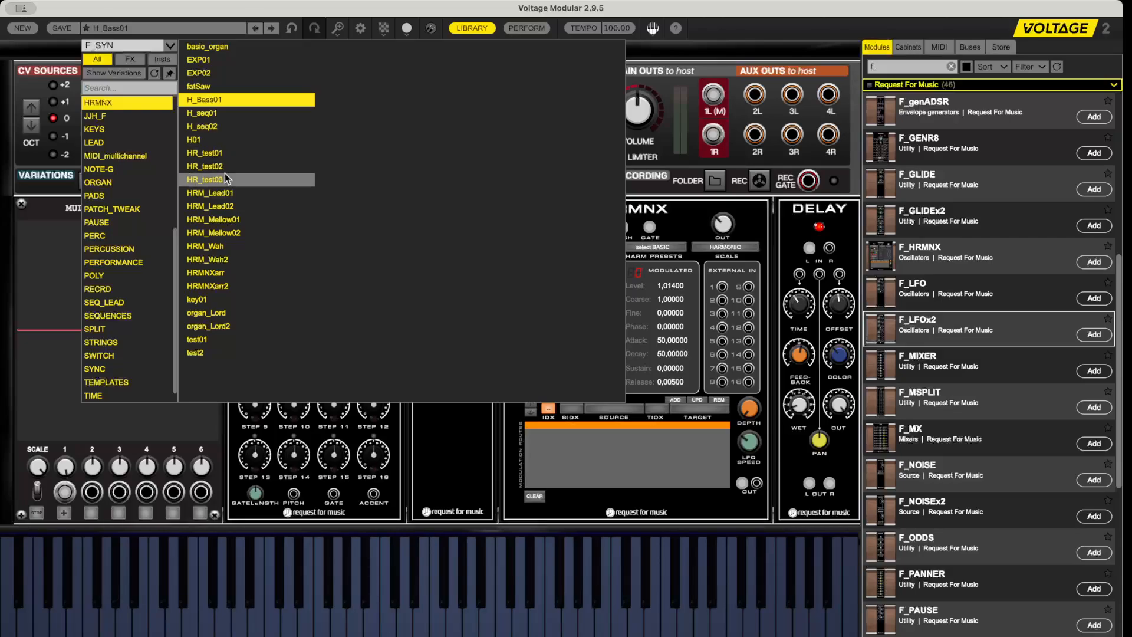
pyautogui.click(217, 193)
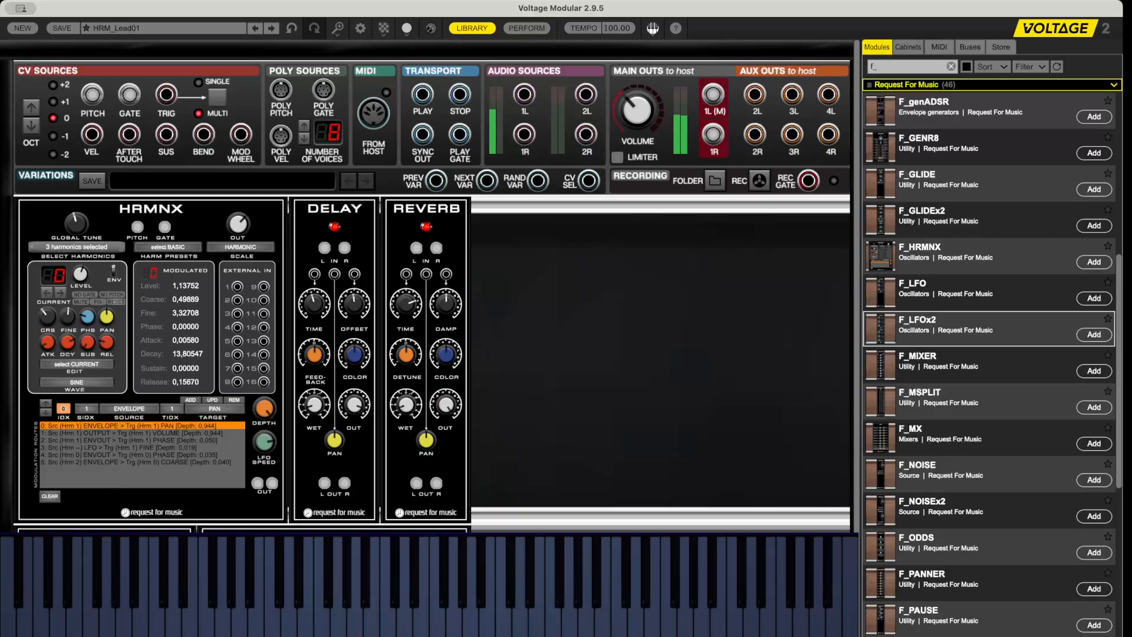
pyautogui.click(184, 528)
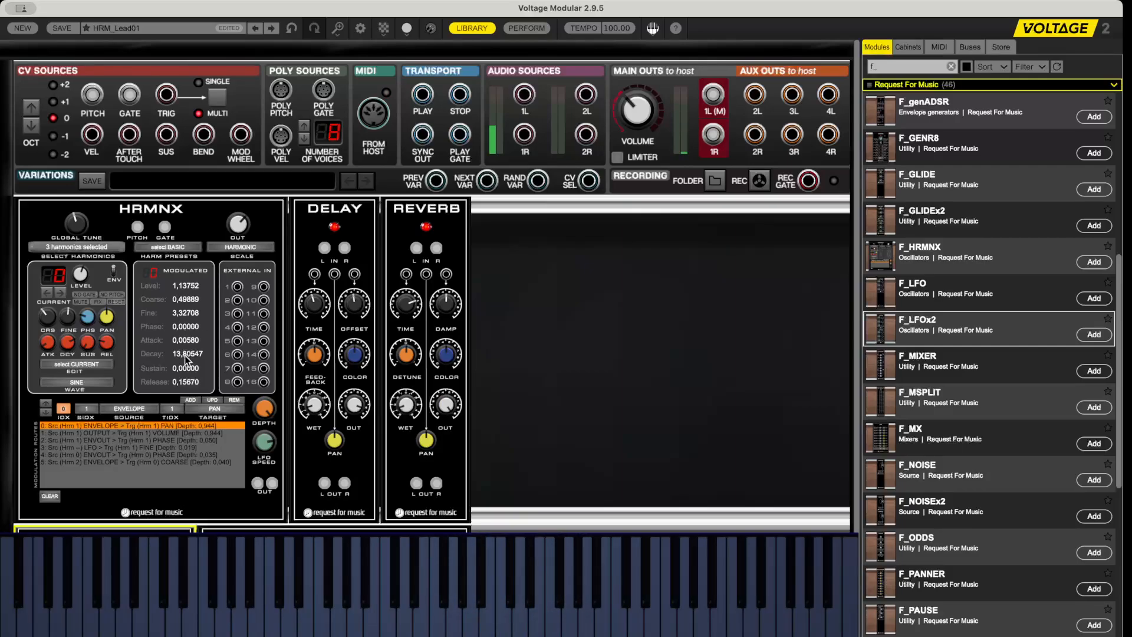
# Examine HRM_Lead01's modulation routes one by one, from index 1 through index 5
pyautogui.click(45, 413)
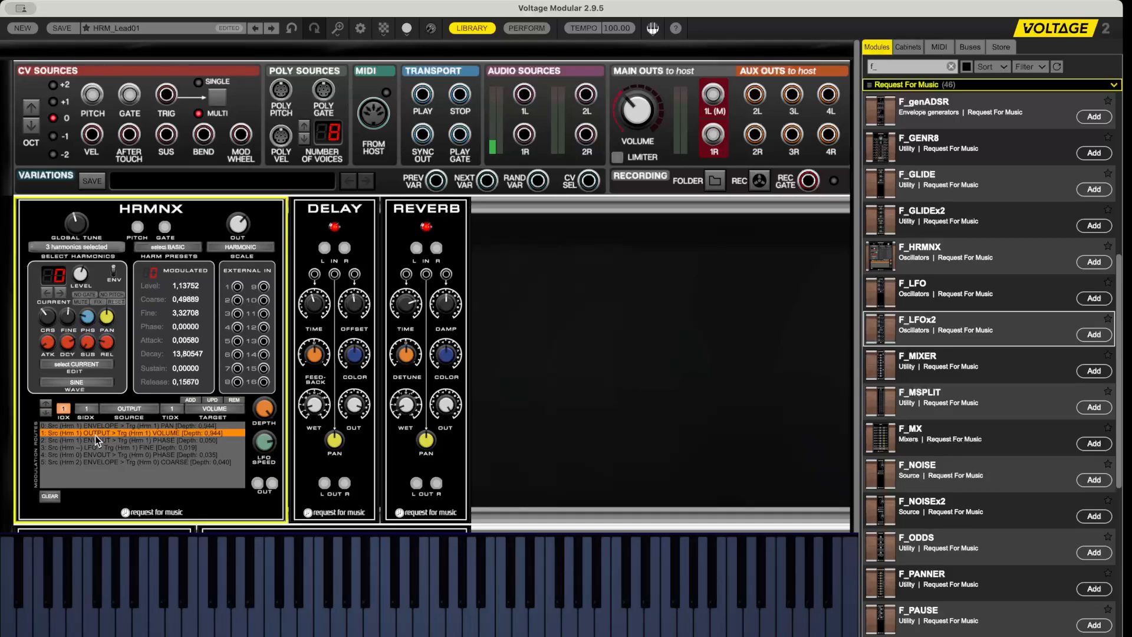
pyautogui.click(47, 414)
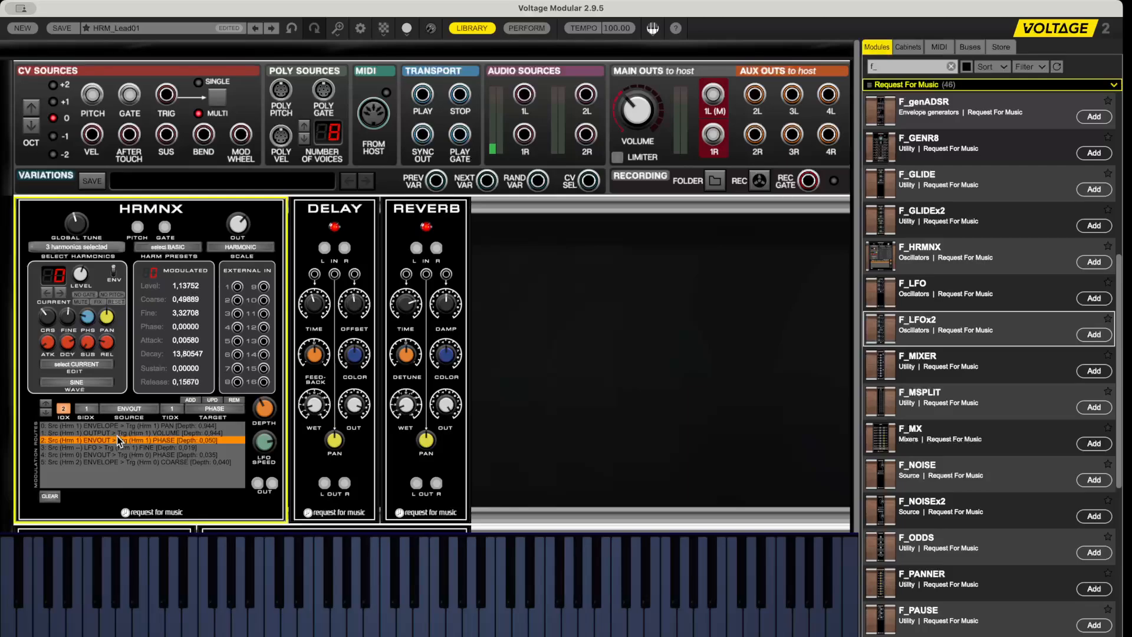
pyautogui.click(43, 411)
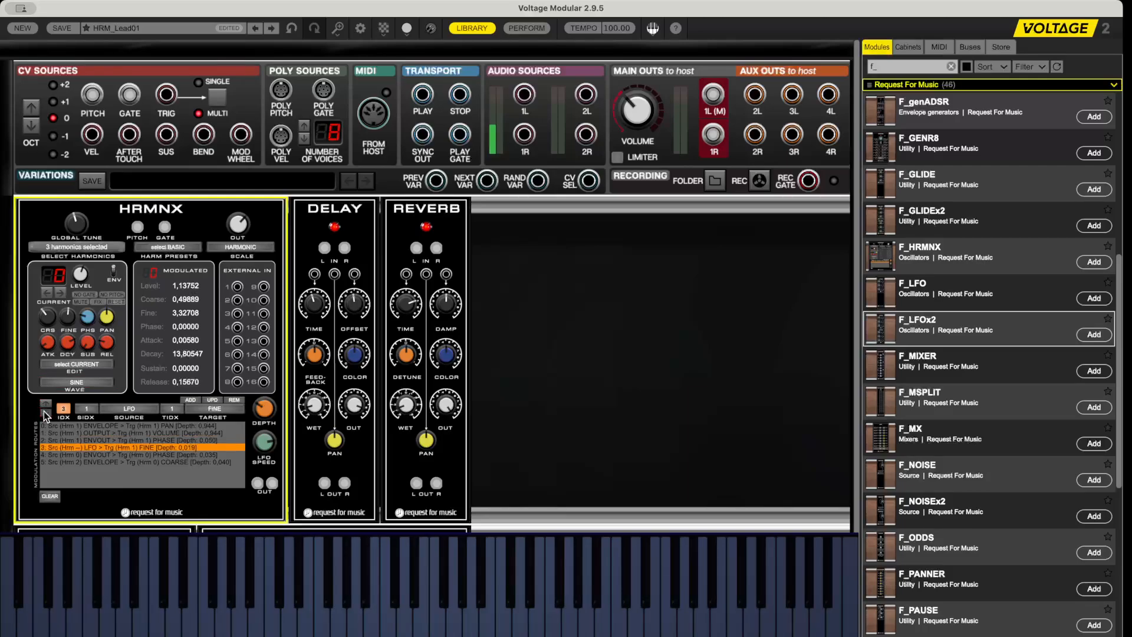
pyautogui.click(44, 411)
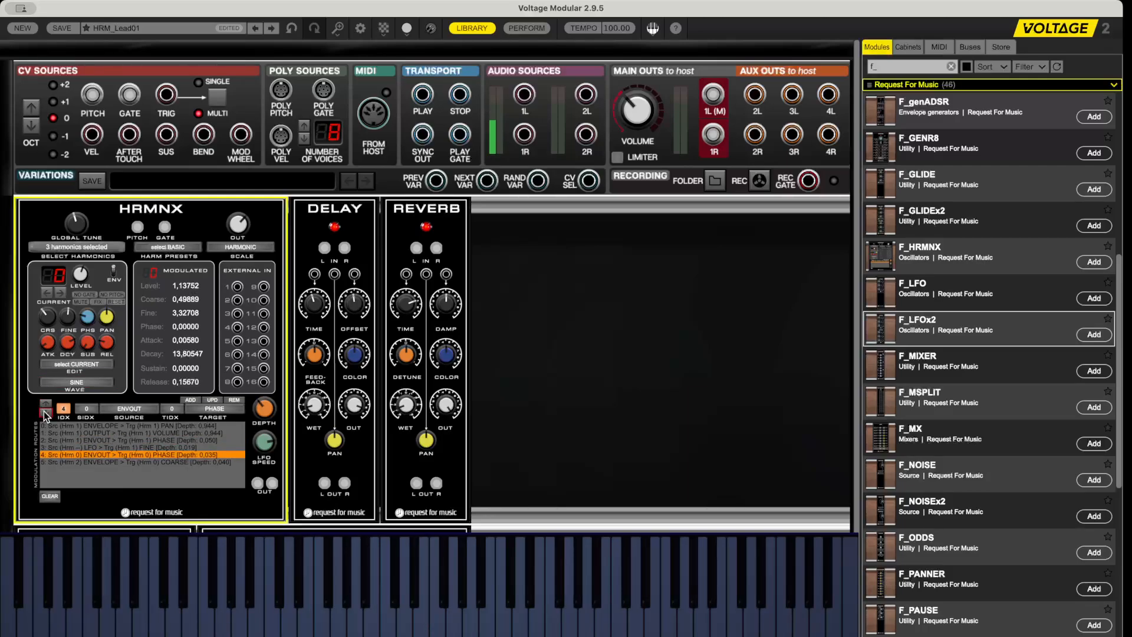
pyautogui.click(44, 411)
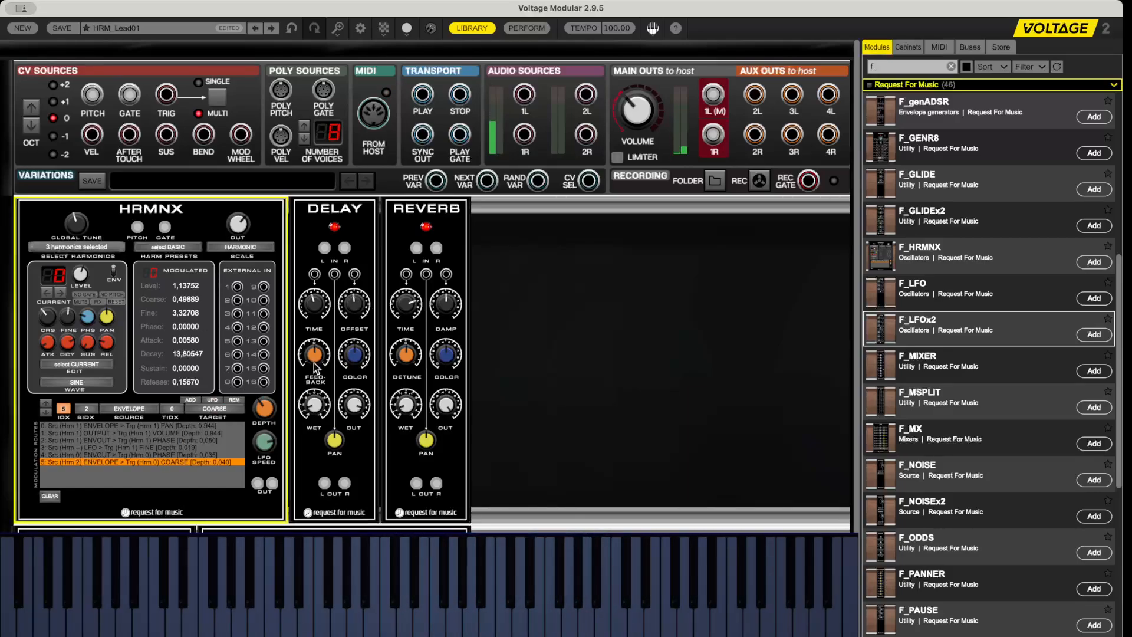
# Try harmonic 0's level down and back up, and set harmonic 1's level to 0
pyautogui.moveTo(81, 274); pyautogui.dragTo(107, 492)
pyautogui.moveTo(73, 283); pyautogui.dragTo(87, 214)
pyautogui.click(49, 293)
pyautogui.moveTo(77, 279); pyautogui.dragTo(111, 528)
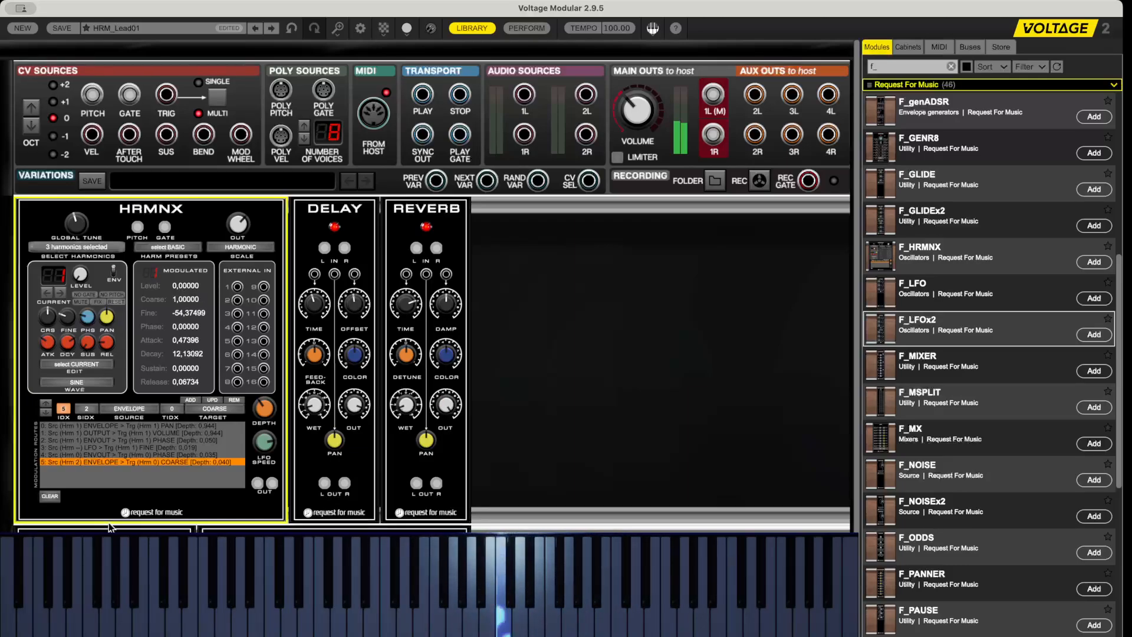
# Set harmonic 0's level to 0 and return to harmonic 1
pyautogui.click(60, 292)
pyautogui.moveTo(79, 277); pyautogui.dragTo(83, 420)
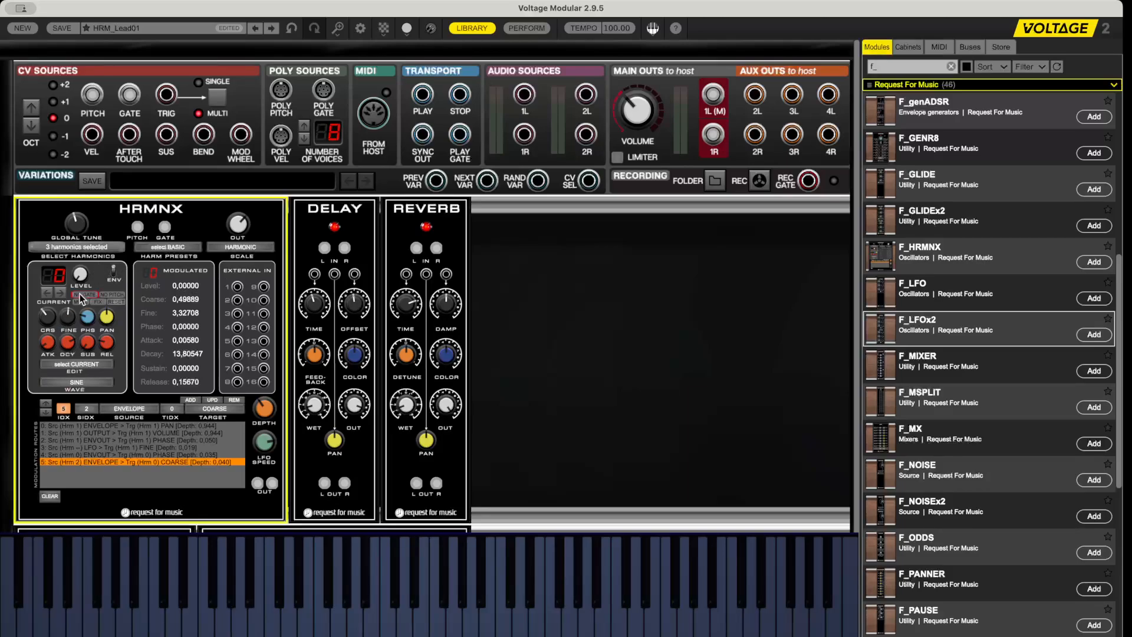
pyautogui.click(63, 293)
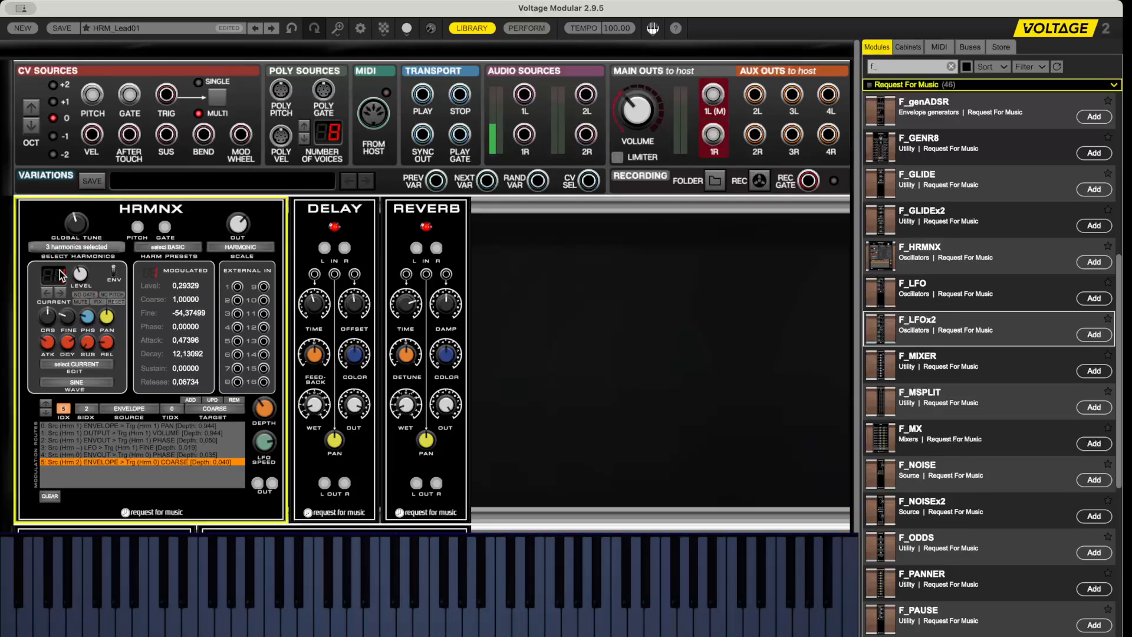
# Return to harmonic 0, and load the HRM_Wah preset from the HRMNX category
pyautogui.click(49, 293)
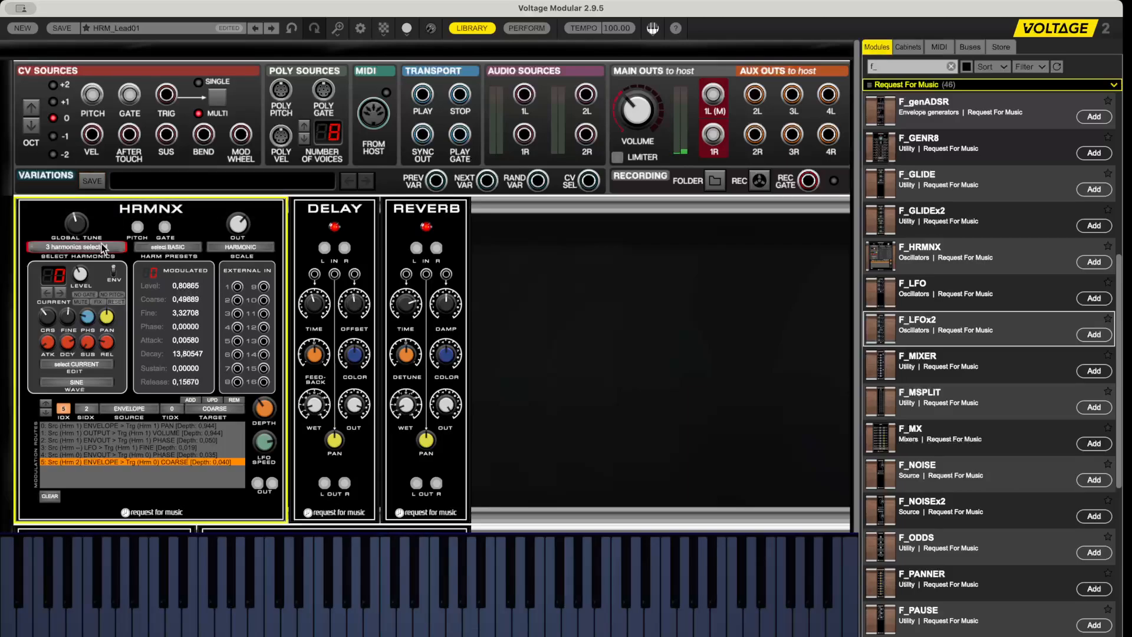
pyautogui.click(119, 27)
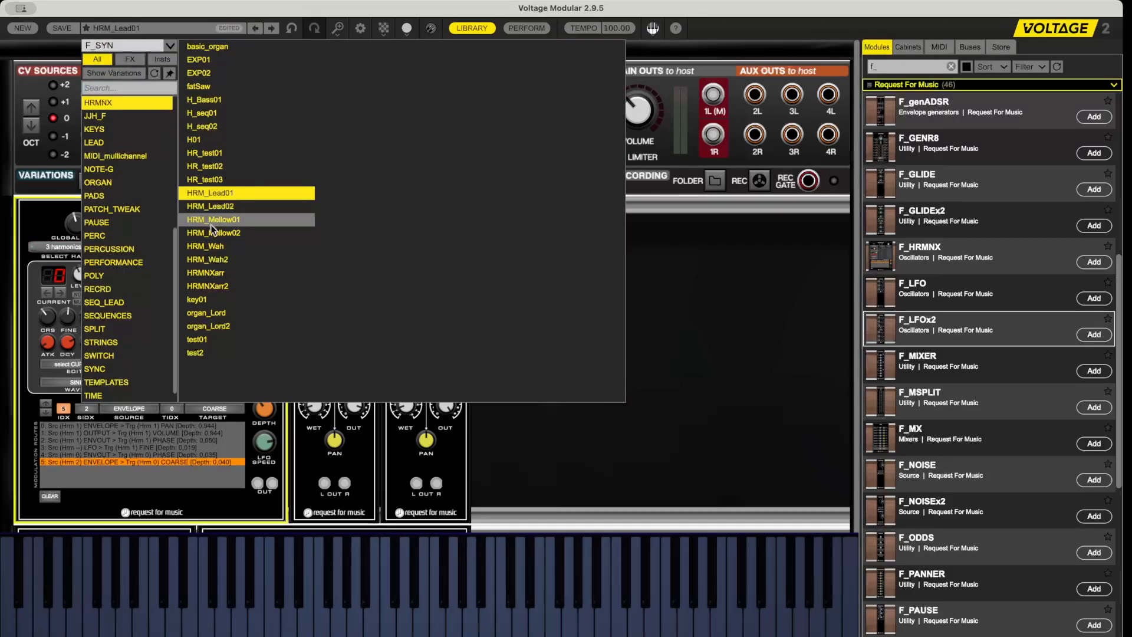
pyautogui.click(221, 247)
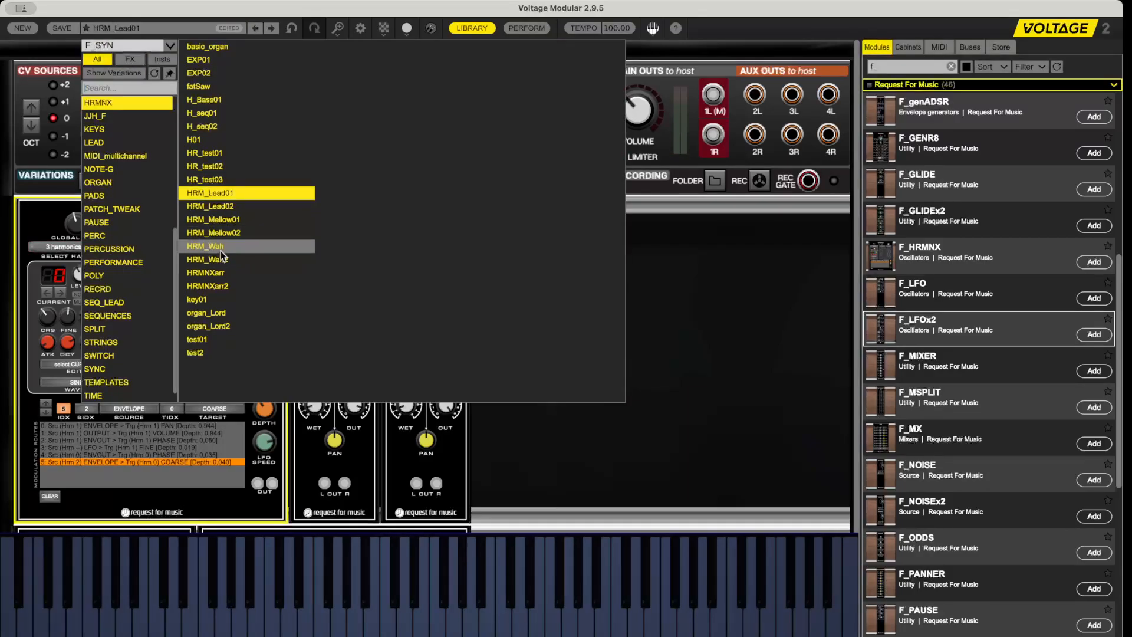
pyautogui.click(597, 405)
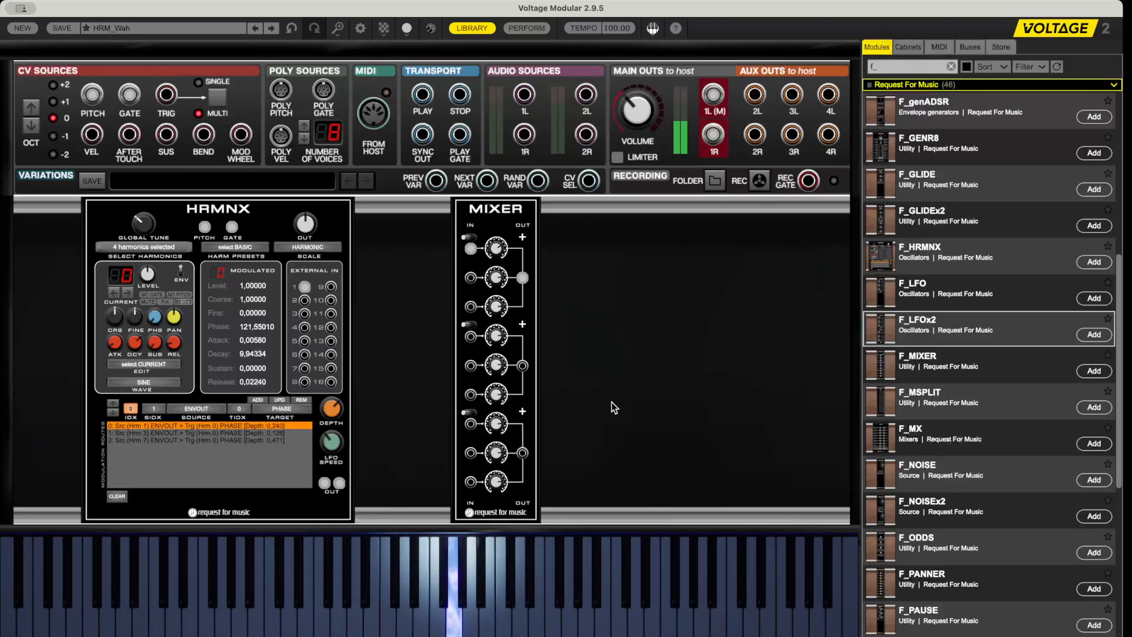
# Add harmonic 12 to the selected harmonics and set its decay to about 0.54
pyautogui.click(162, 249)
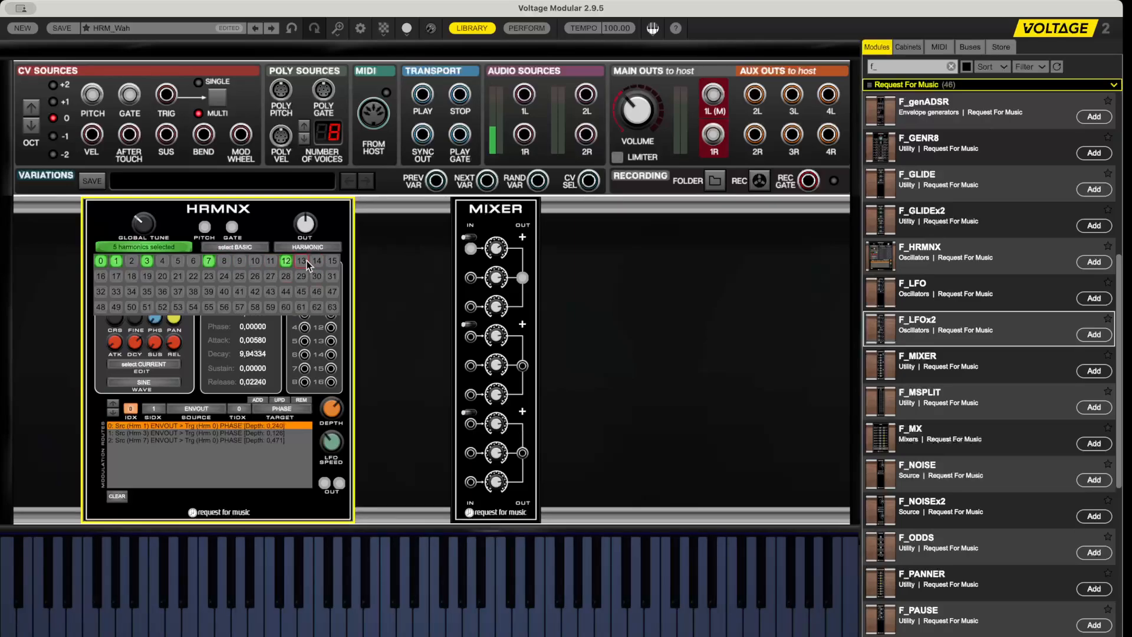
pyautogui.click(179, 245)
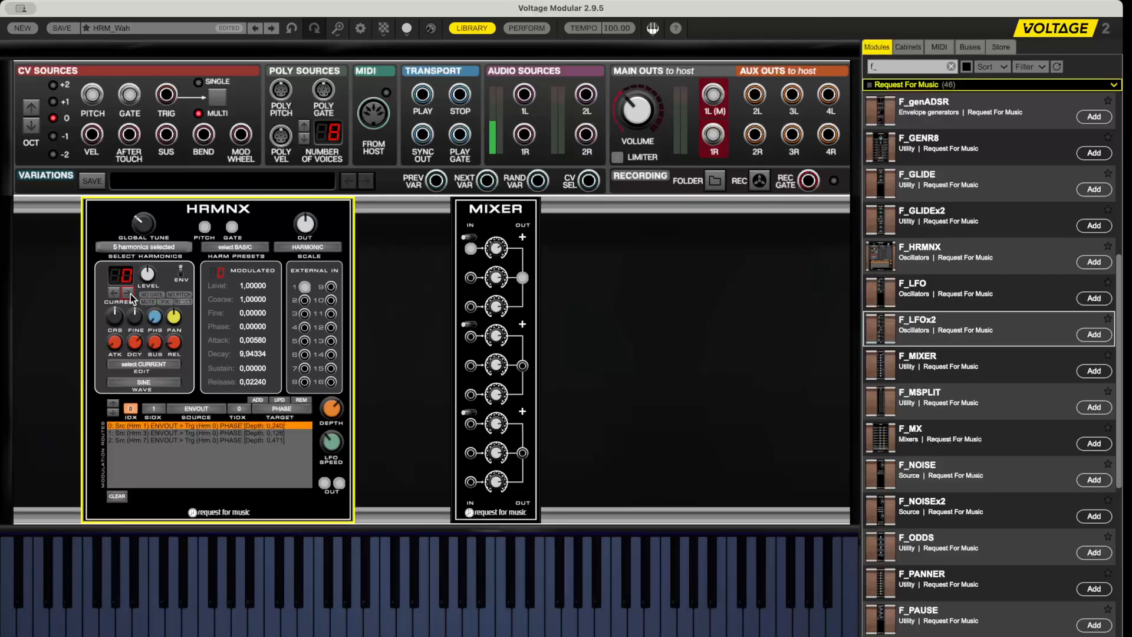
pyautogui.click(111, 293)
pyautogui.moveTo(134, 340); pyautogui.dragTo(192, 460)
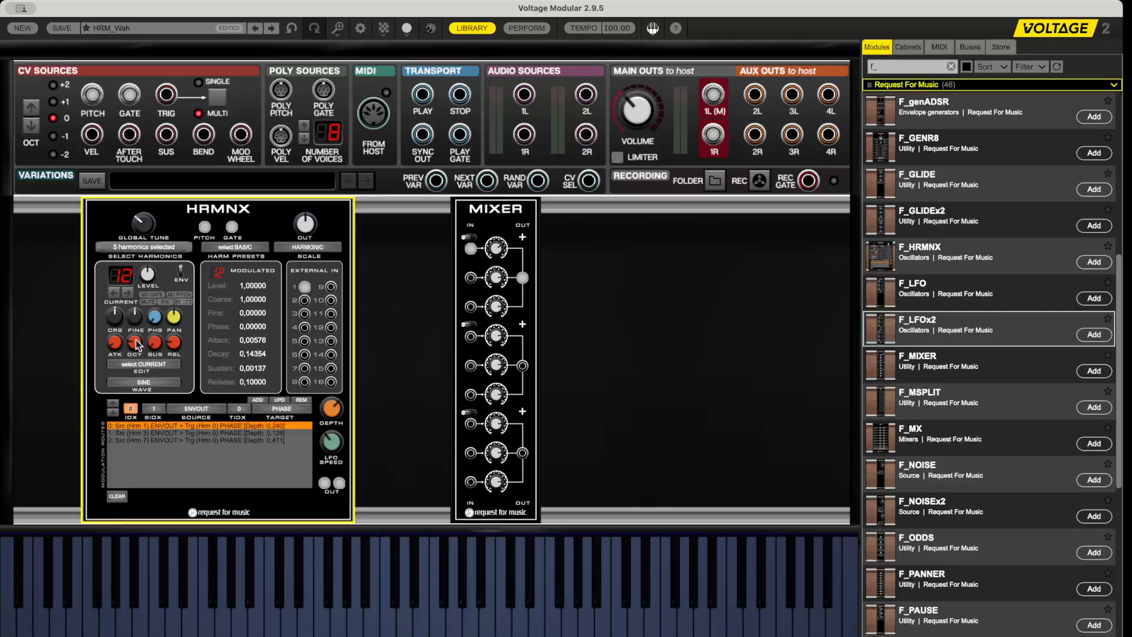
pyautogui.moveTo(135, 342); pyautogui.dragTo(194, 182)
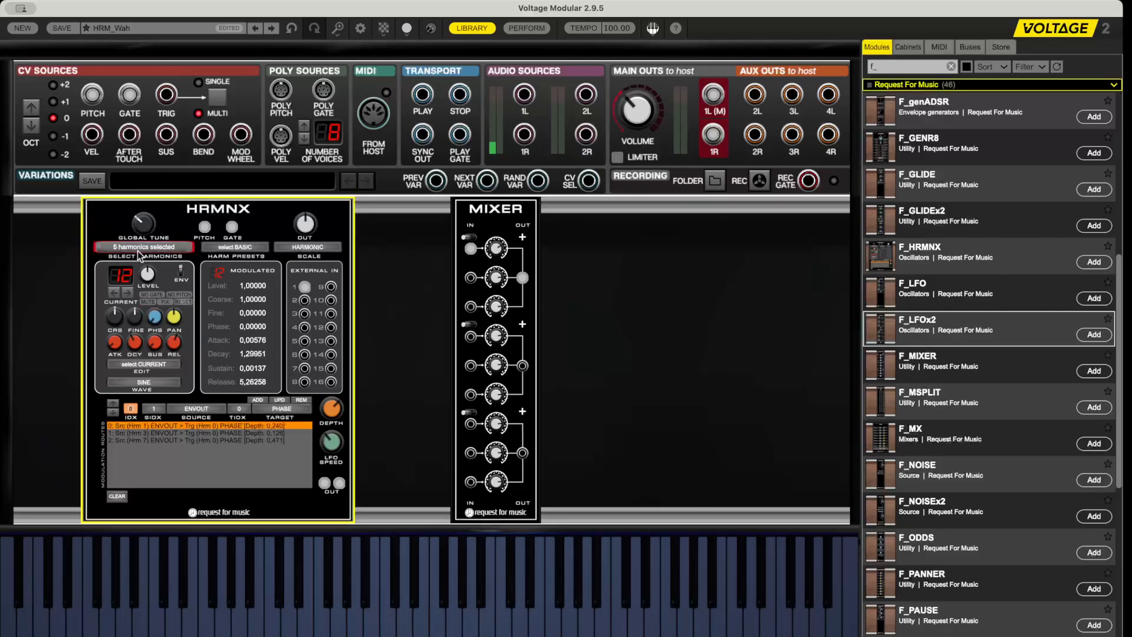
pyautogui.moveTo(135, 340); pyautogui.dragTo(139, 356)
# Step back and forth through the selected harmonics, examining their mute states and envelope values, ending on harmonic 12
pyautogui.click(116, 292)
pyautogui.click(116, 292)
pyautogui.click(116, 292)
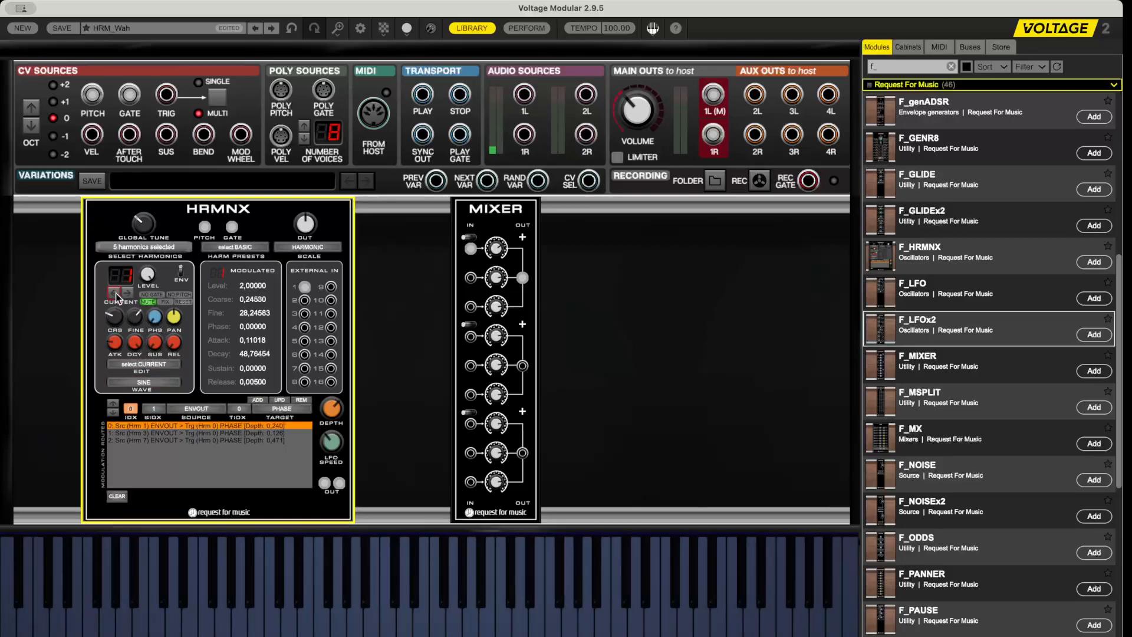
pyautogui.click(117, 291)
pyautogui.click(127, 293)
pyautogui.click(128, 293)
pyautogui.click(128, 293)
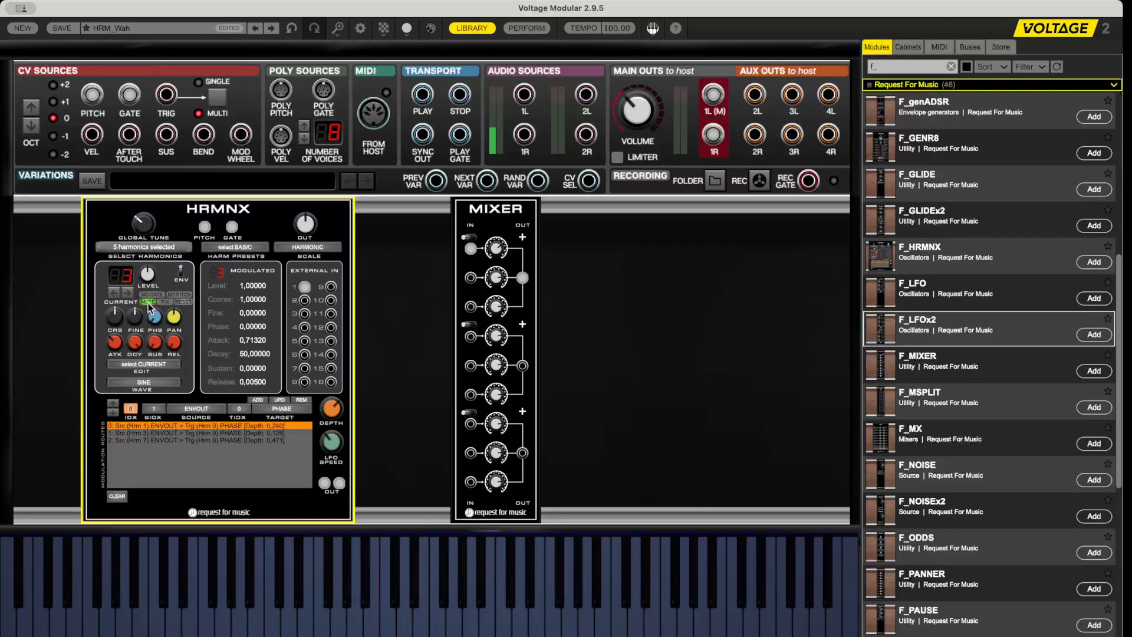
pyautogui.click(118, 295)
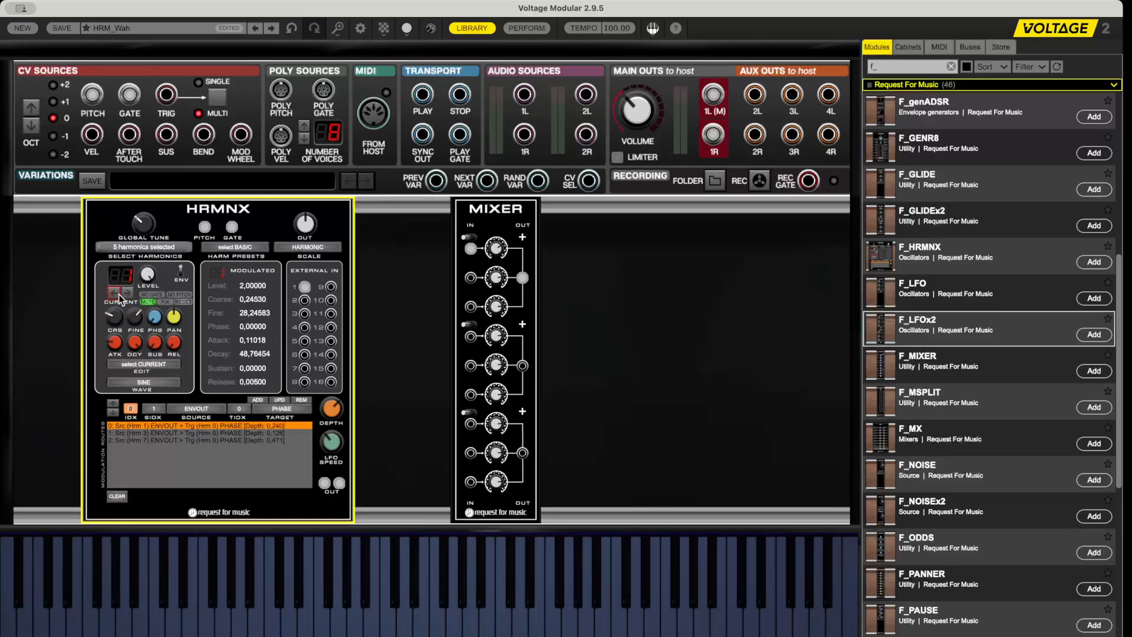
pyautogui.click(118, 295)
pyautogui.click(132, 292)
pyautogui.click(131, 292)
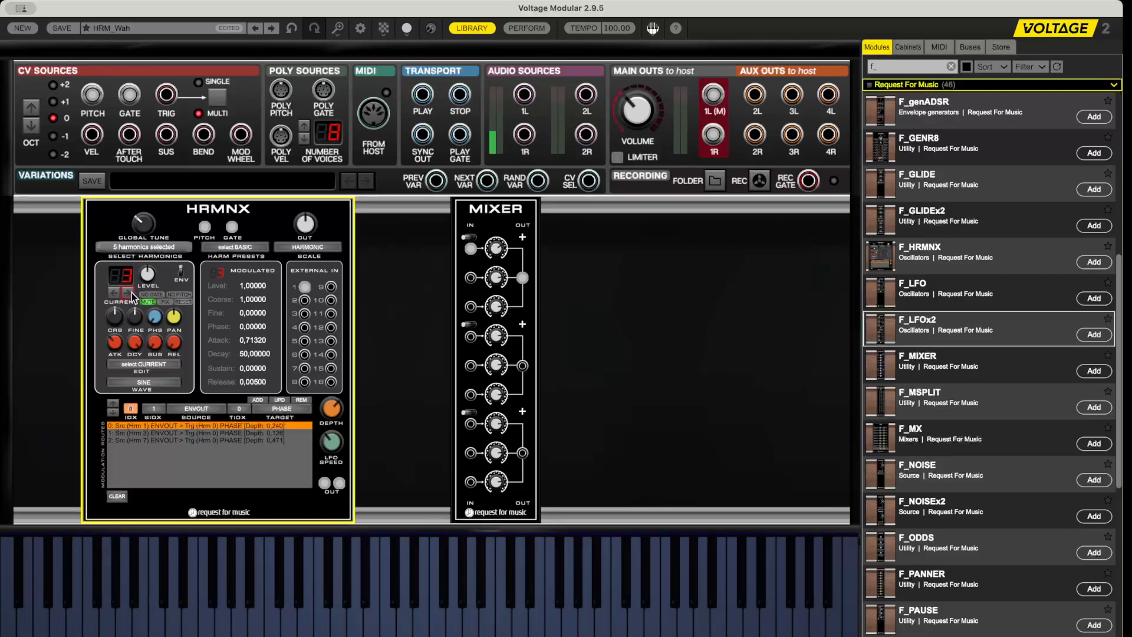
pyautogui.click(132, 292)
pyautogui.click(131, 293)
pyautogui.click(113, 294)
pyautogui.click(127, 293)
pyautogui.click(127, 293)
pyautogui.click(128, 293)
pyautogui.click(115, 295)
pyautogui.click(128, 294)
pyautogui.click(127, 294)
pyautogui.click(127, 294)
pyautogui.click(129, 295)
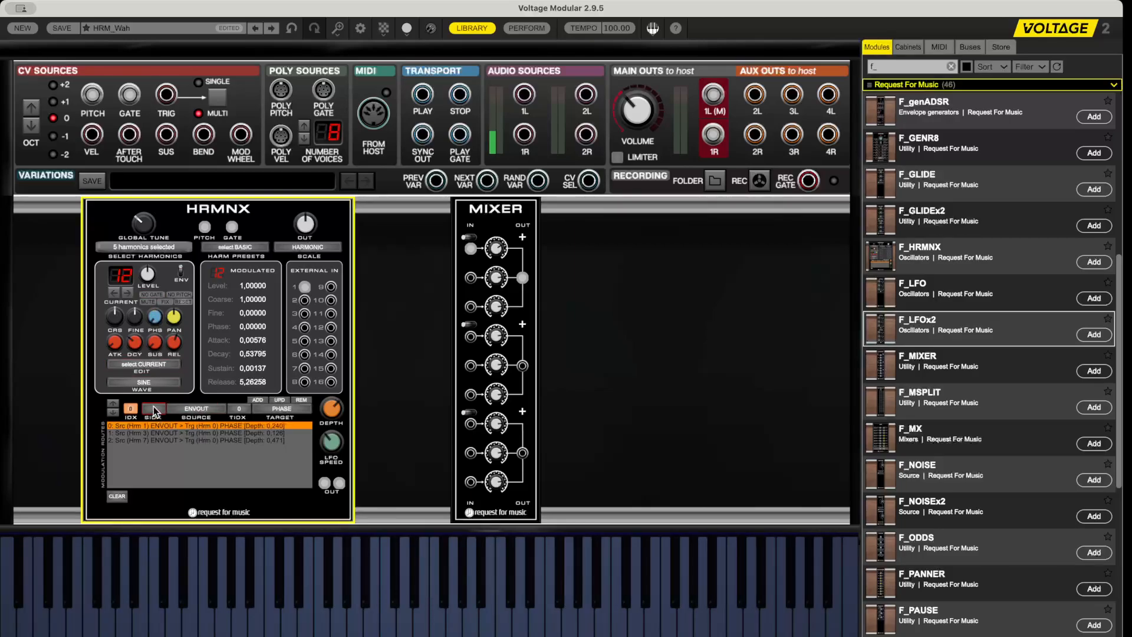
# Add a modulation route from harmonic 12's ENVOUT to harmonic 0's COARSE, and vary its depth, ending at 1.000
pyautogui.click(174, 458)
pyautogui.click(283, 409)
pyautogui.click(259, 401)
pyautogui.moveTo(323, 411); pyautogui.dragTo(245, 337)
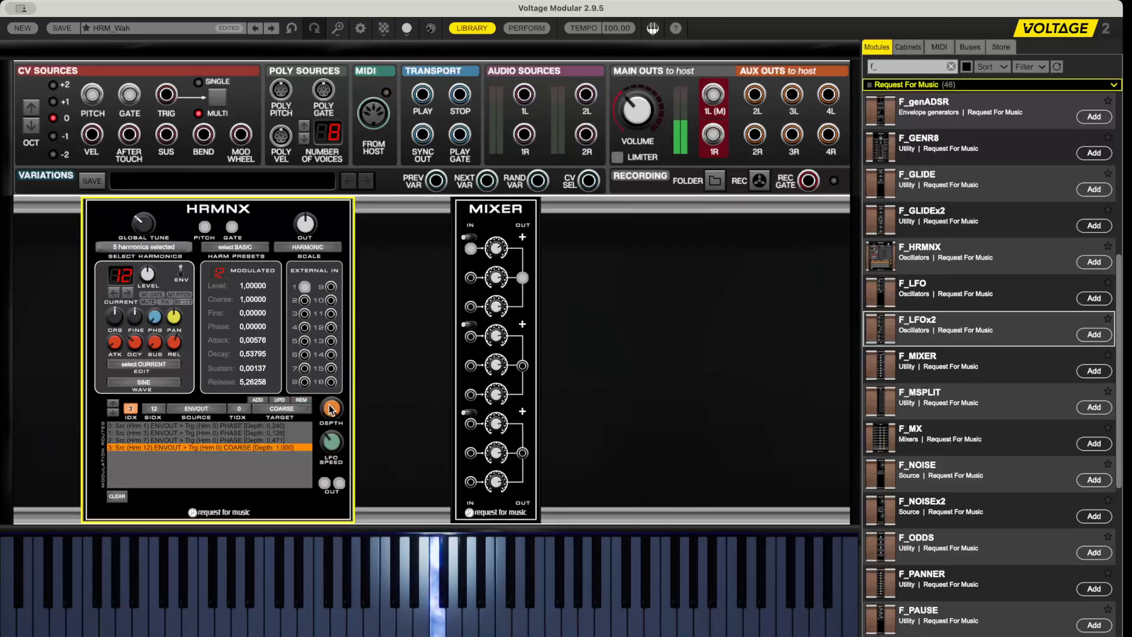
pyautogui.moveTo(333, 409); pyautogui.dragTo(337, 438)
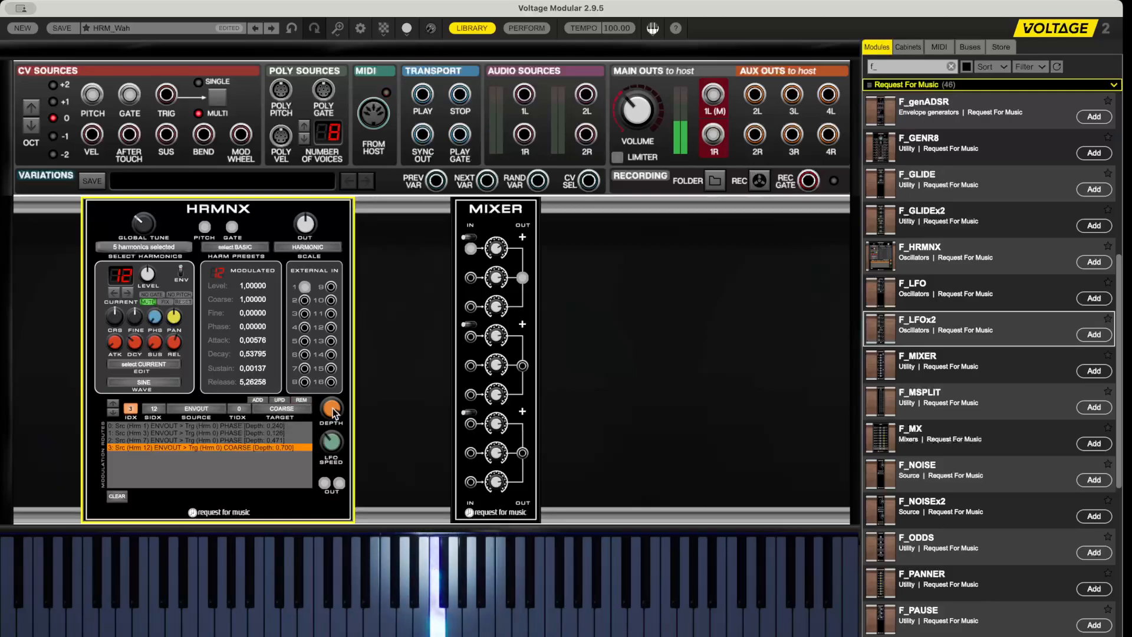
pyautogui.moveTo(331, 409); pyautogui.dragTo(331, 381)
# Set harmonic 12's level to 2.00 and its attack to about 1.09
pyautogui.moveTo(147, 273); pyautogui.dragTo(155, 141)
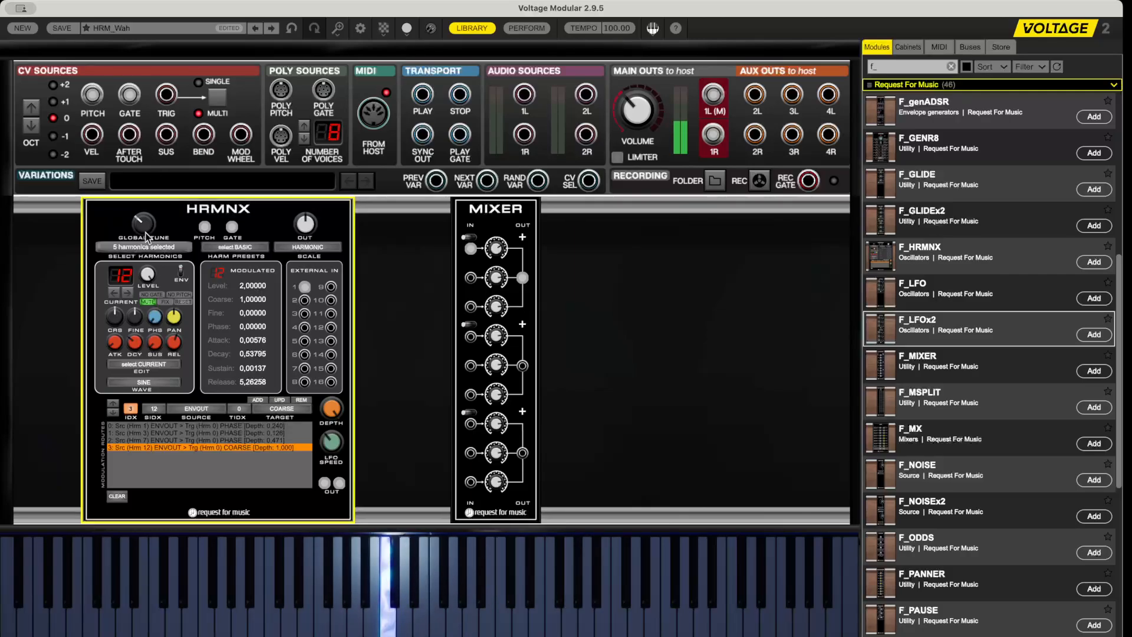
pyautogui.moveTo(149, 280)
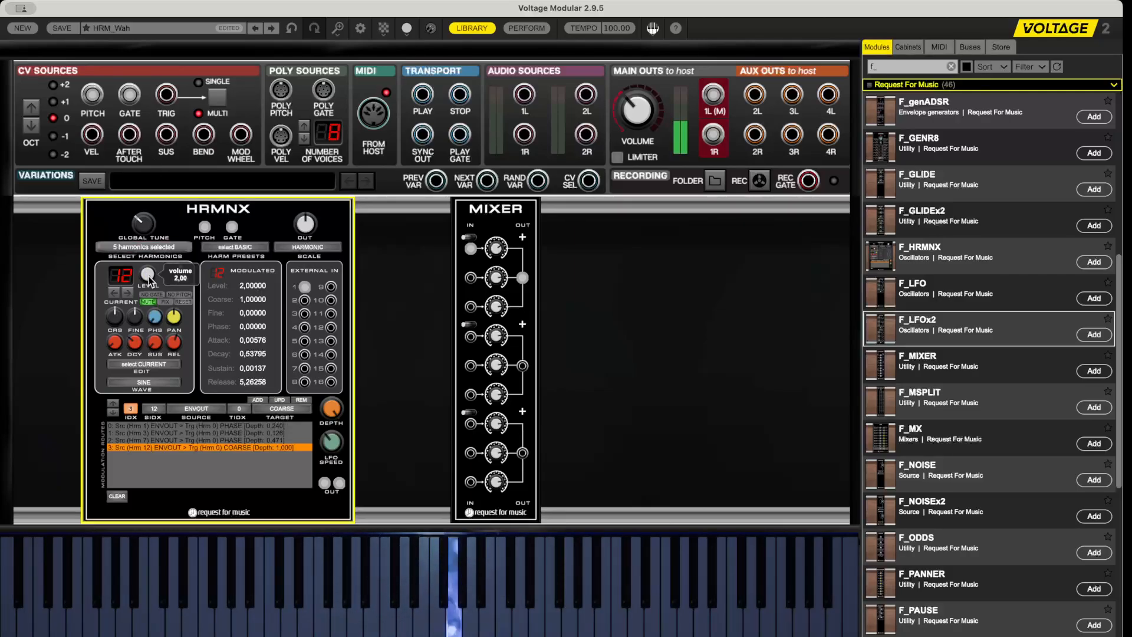
pyautogui.moveTo(116, 345); pyautogui.dragTo(118, 246)
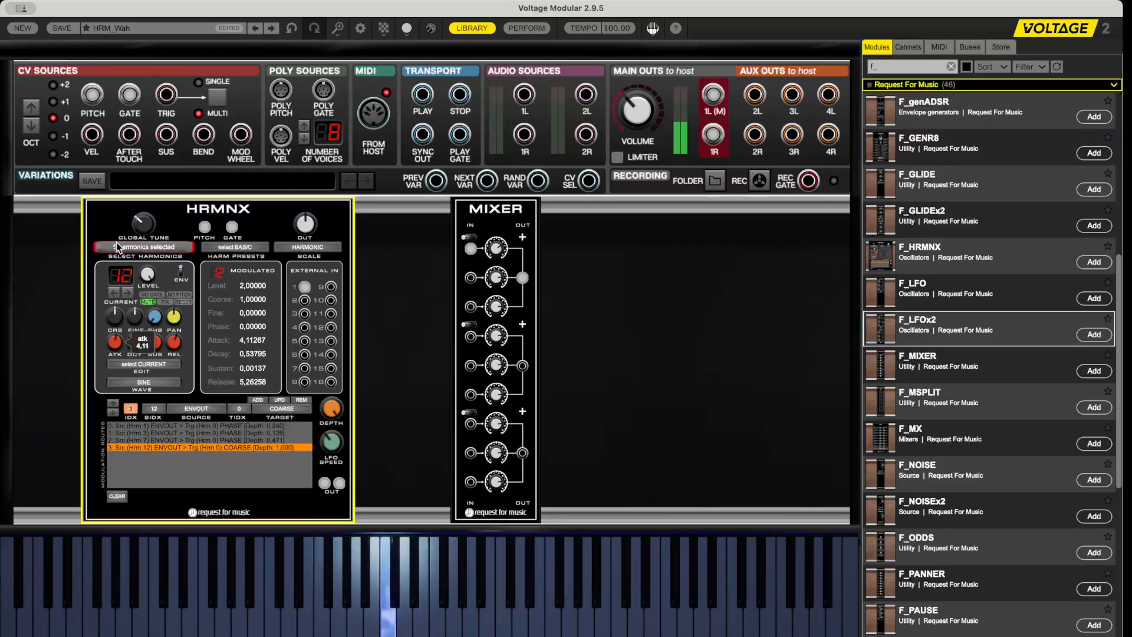
pyautogui.moveTo(116, 342); pyautogui.dragTo(140, 392)
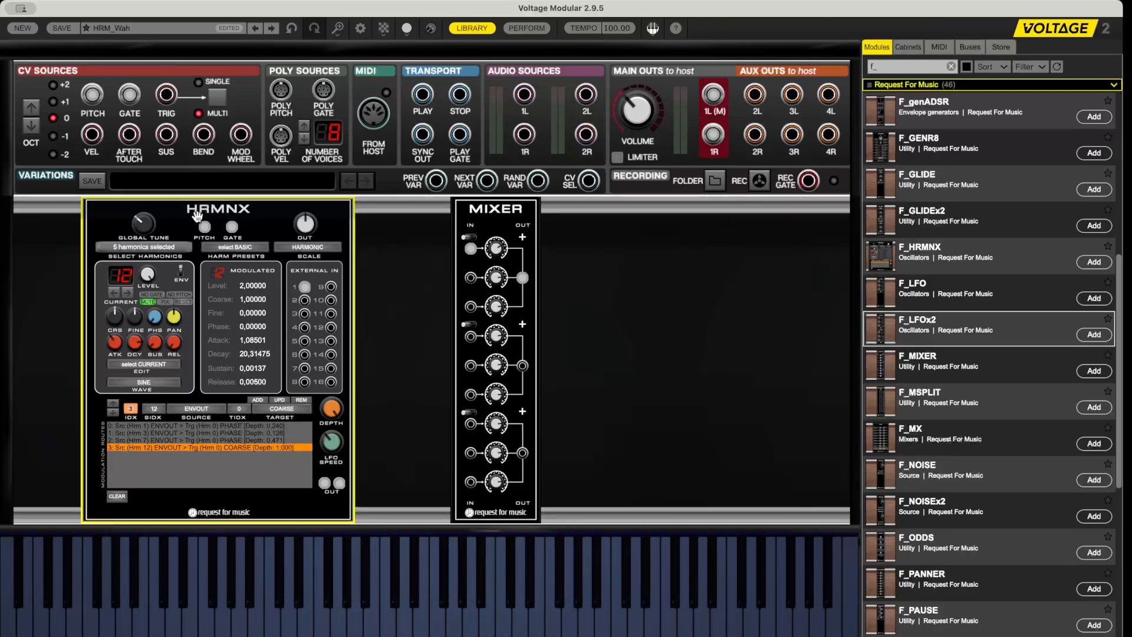
# Move the HRMNX module slightly to the left in the rack
pyautogui.moveTo(129, 95); pyautogui.dragTo(232, 227)
pyautogui.moveTo(301, 211); pyautogui.dragTo(263, 206)
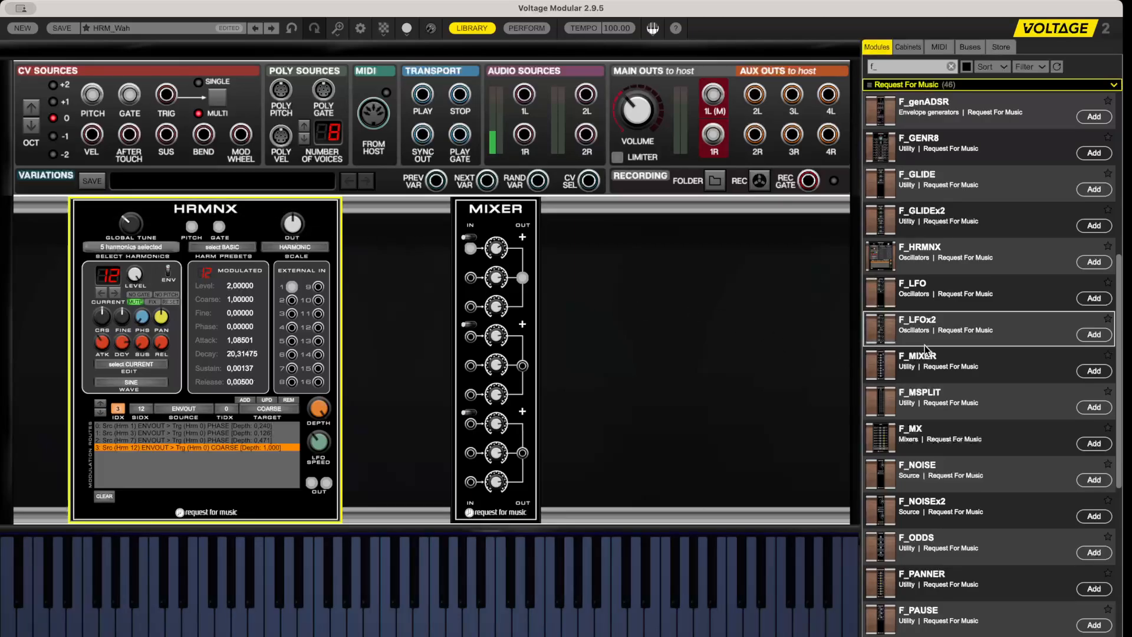
# Browse the module library and list the modules in the In Beta category
pyautogui.scroll(2, 923, 323)
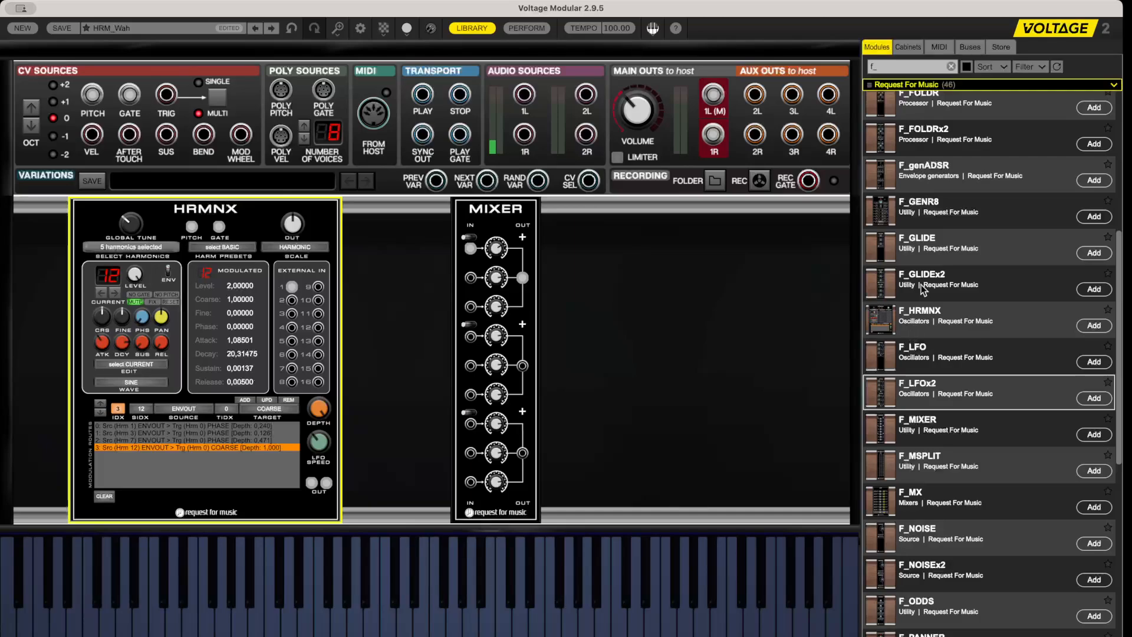
pyautogui.scroll(1, 903, 239)
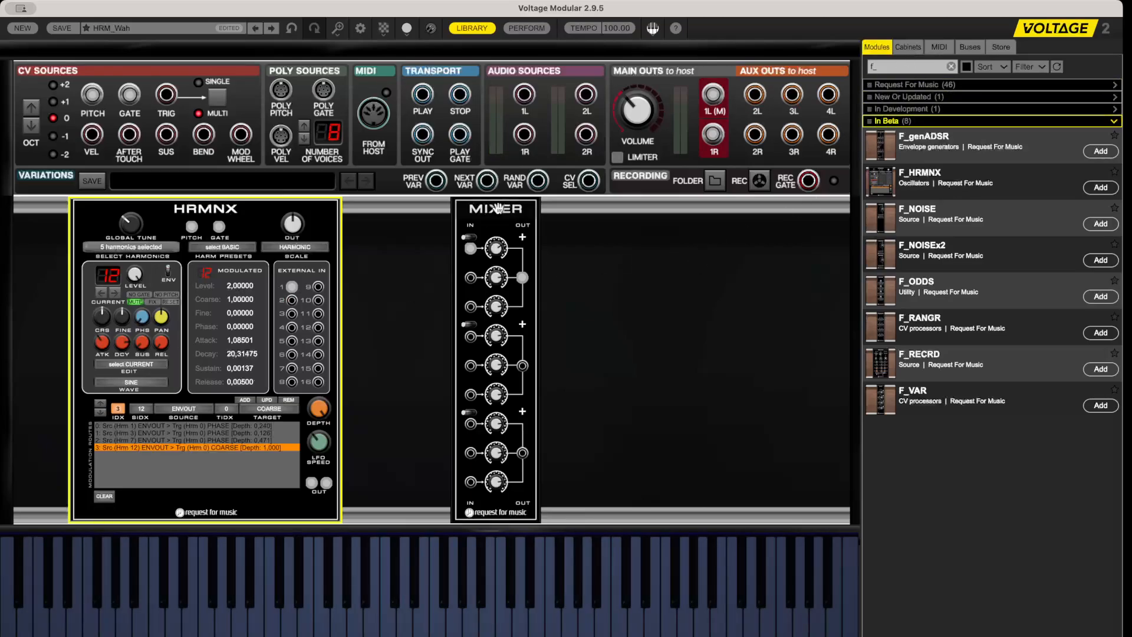
pyautogui.click(186, 28)
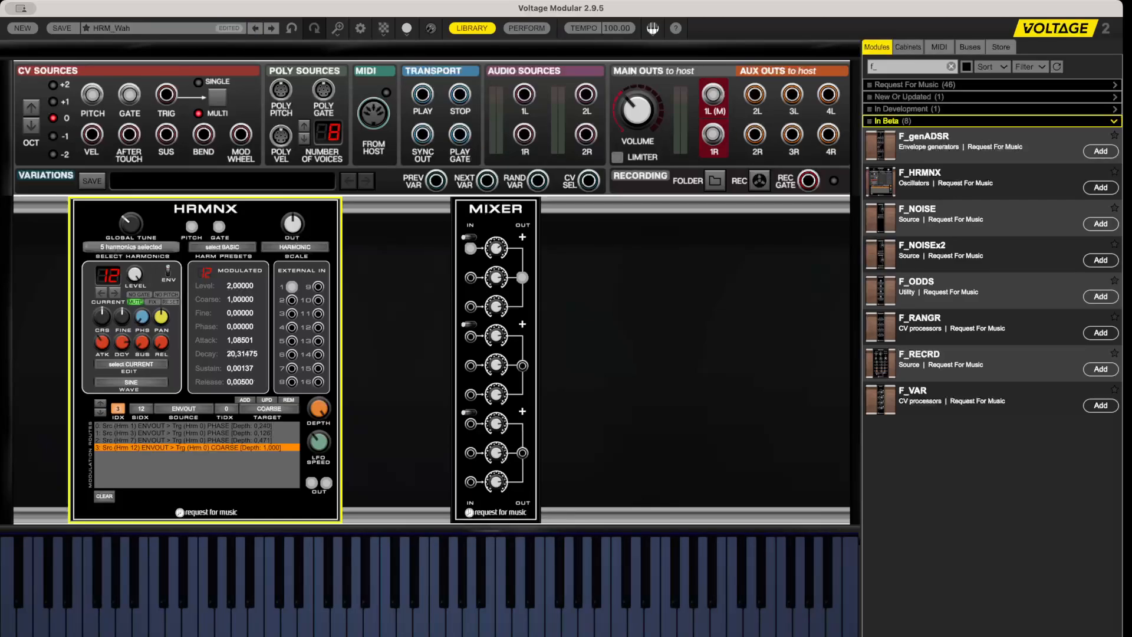